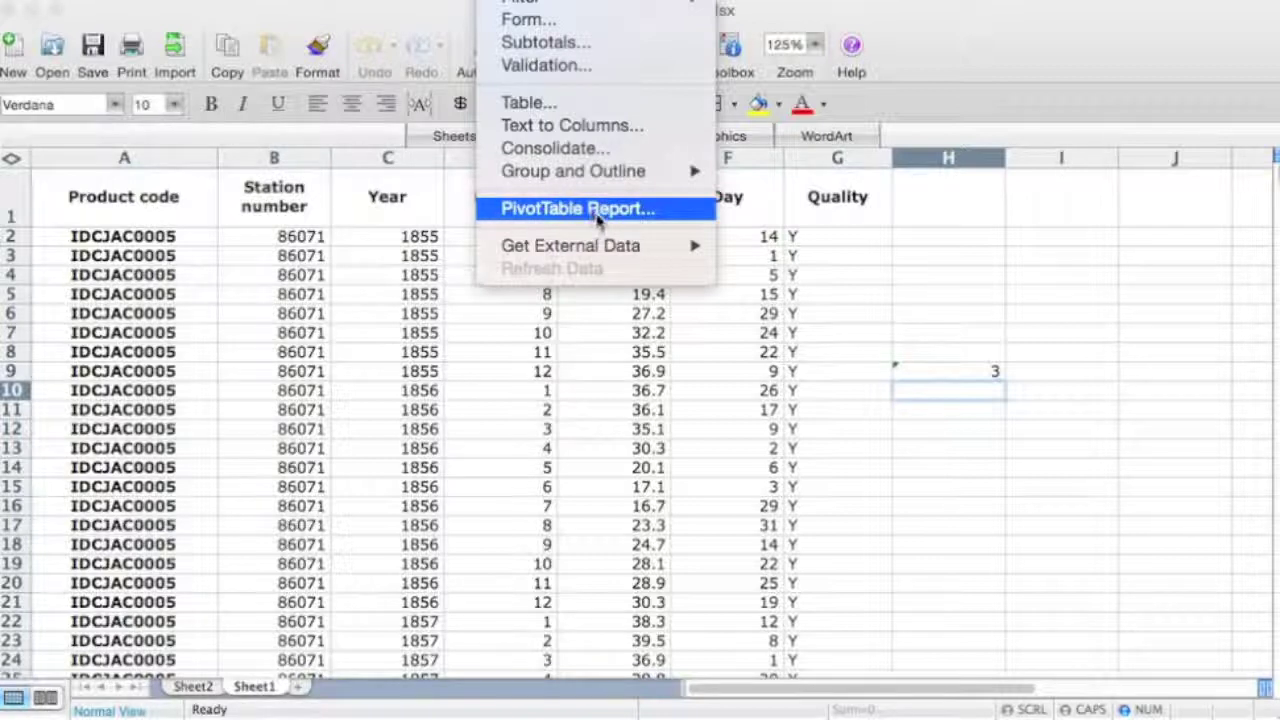
# Step: Start a PivotTable report from the Excel list on Sheet1, using the data range $A$1:$G$1866
pyautogui.click(597, 220)
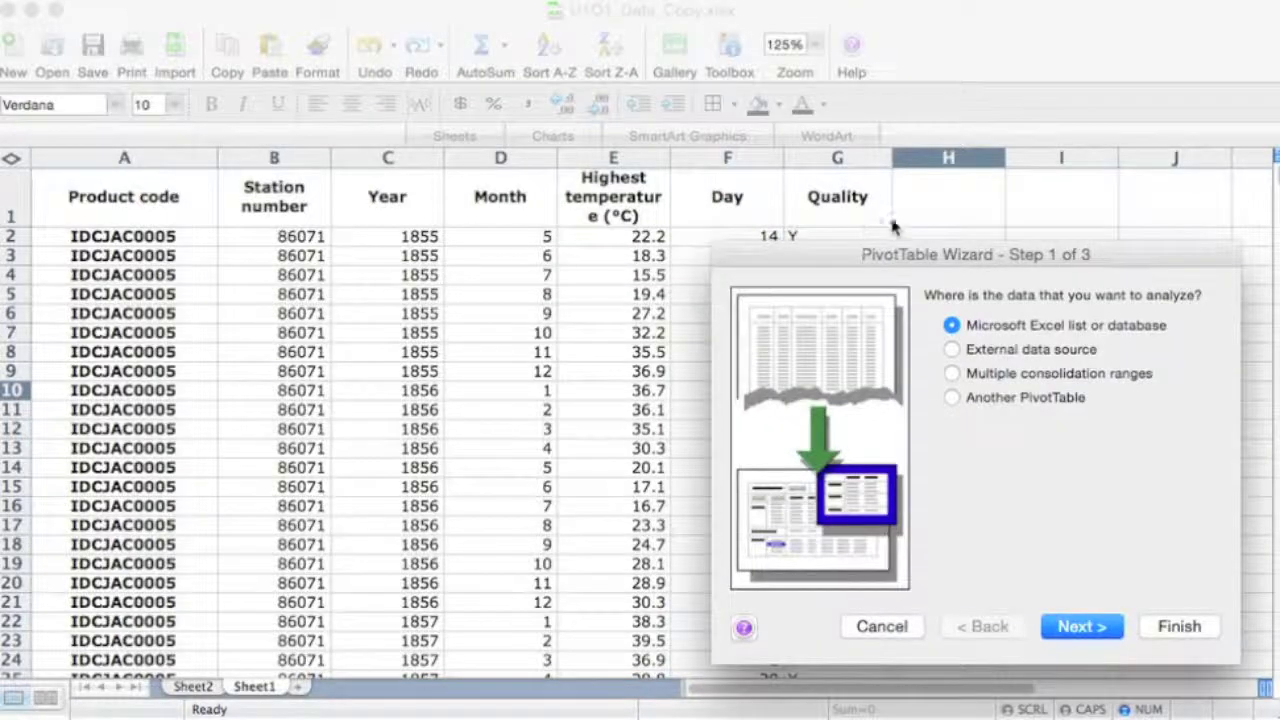
pyautogui.moveTo(1008, 265); pyautogui.dragTo(986, 227)
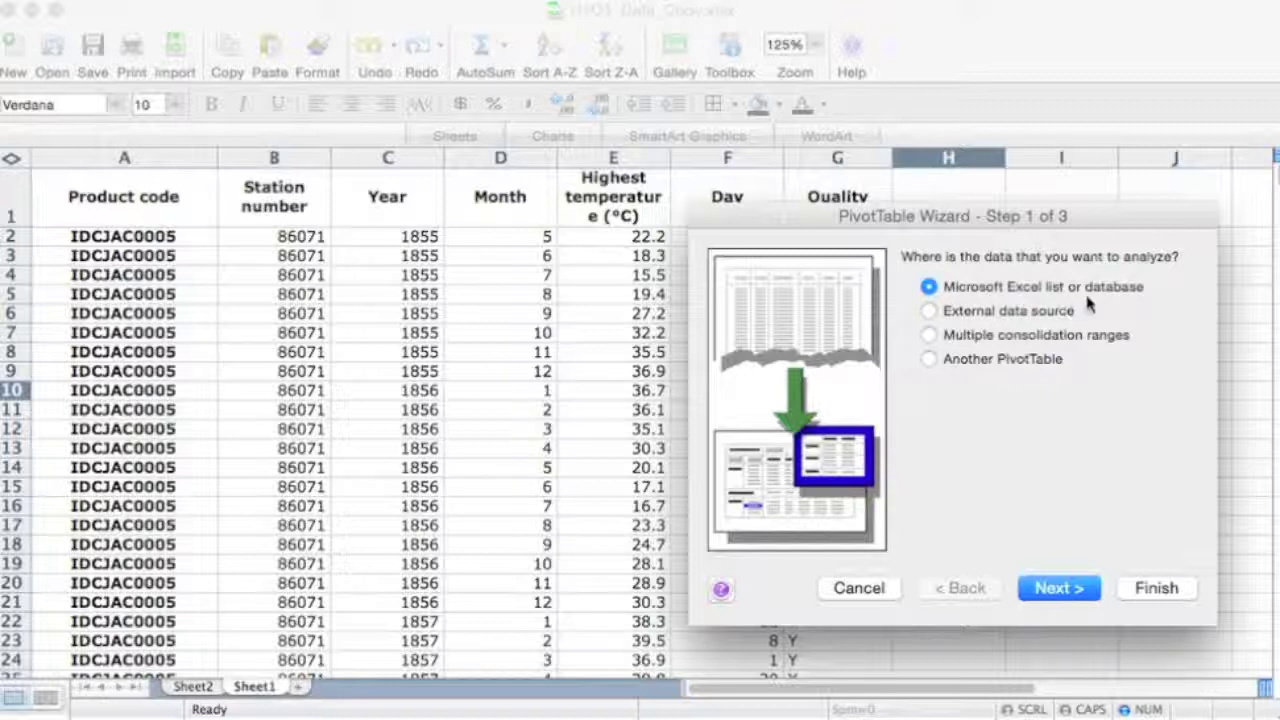
pyautogui.click(1064, 587)
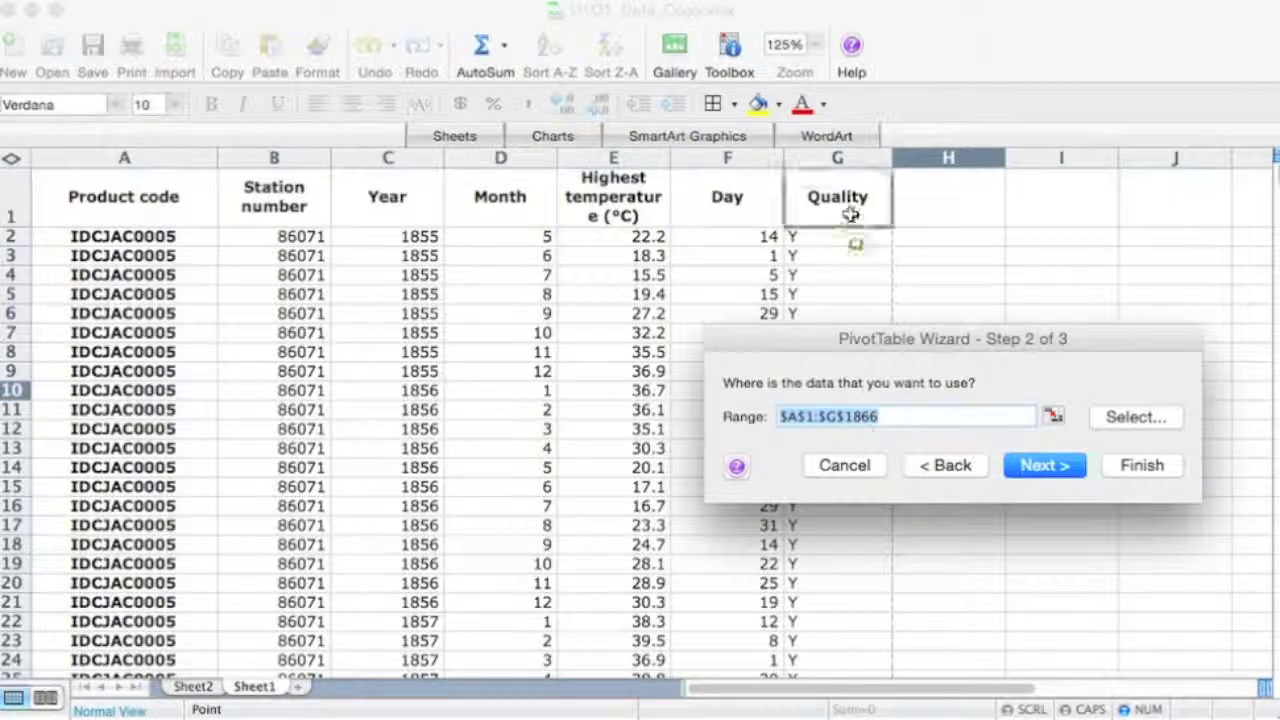
pyautogui.moveTo(850, 213); pyautogui.dragTo(840, 693)
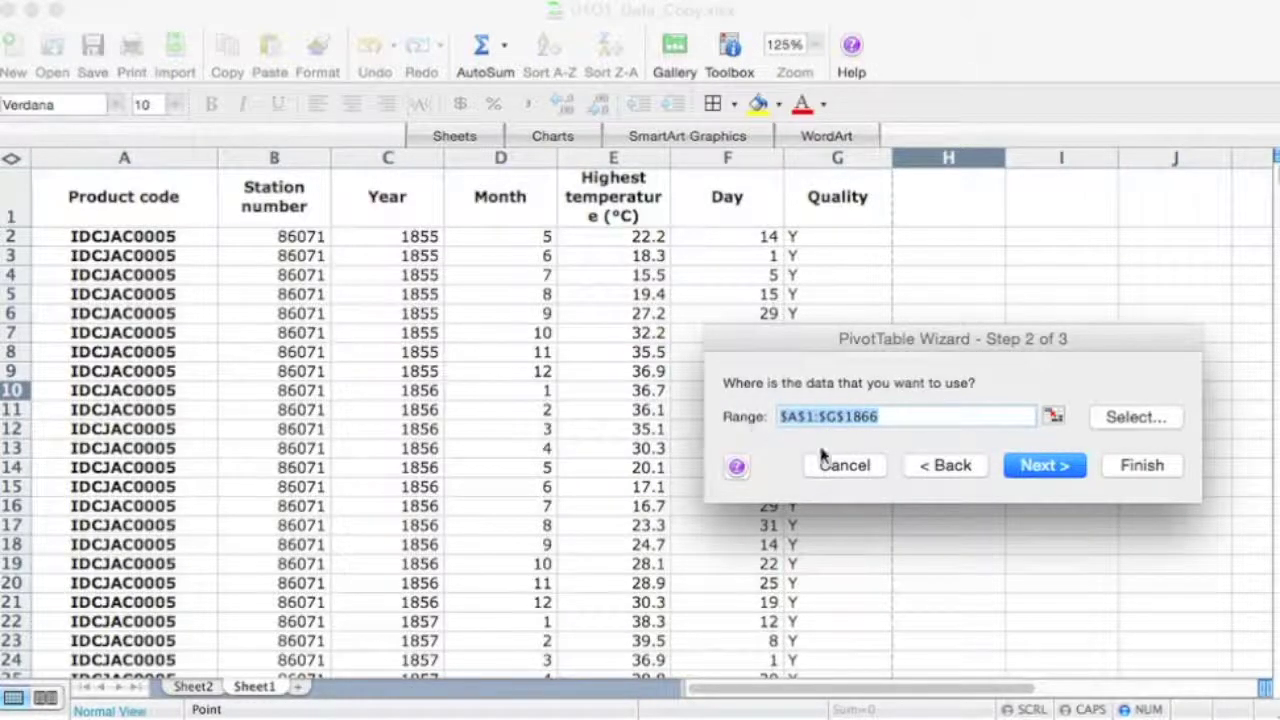
pyautogui.click(1049, 474)
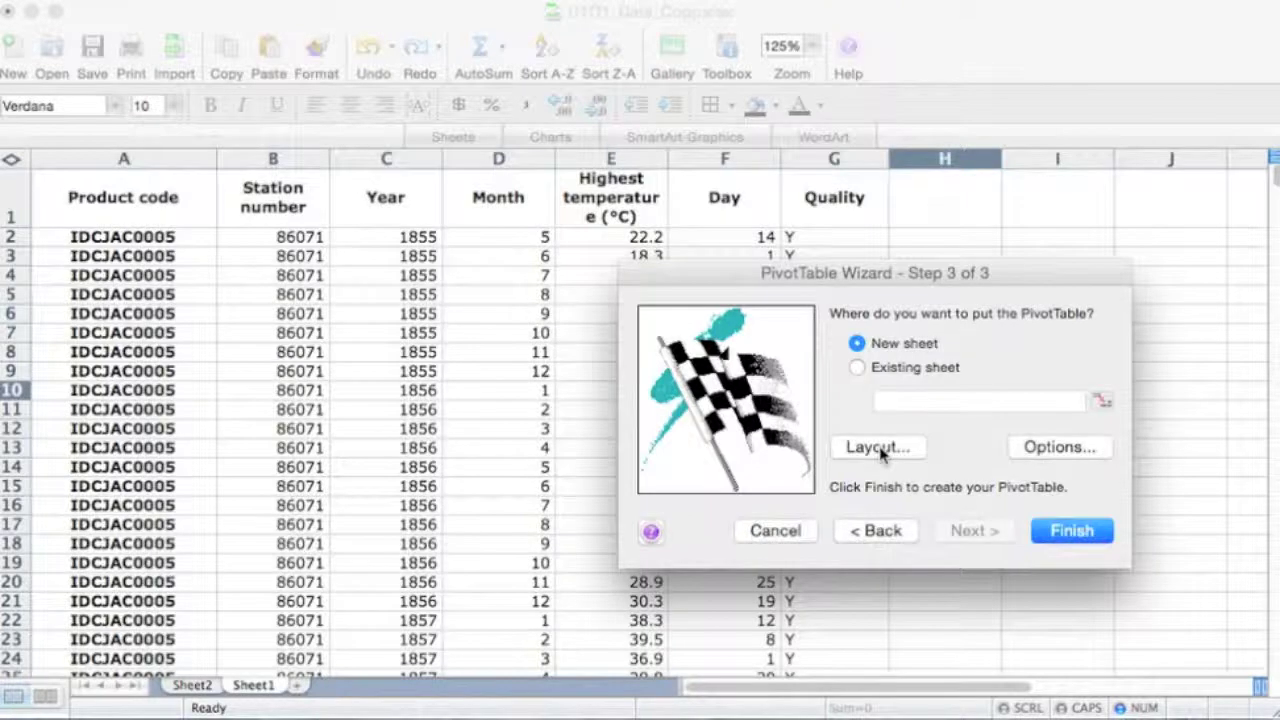
# Step: Lay out the PivotTable with Highest temperature as both data and column field and Year as row field
pyautogui.click(878, 448)
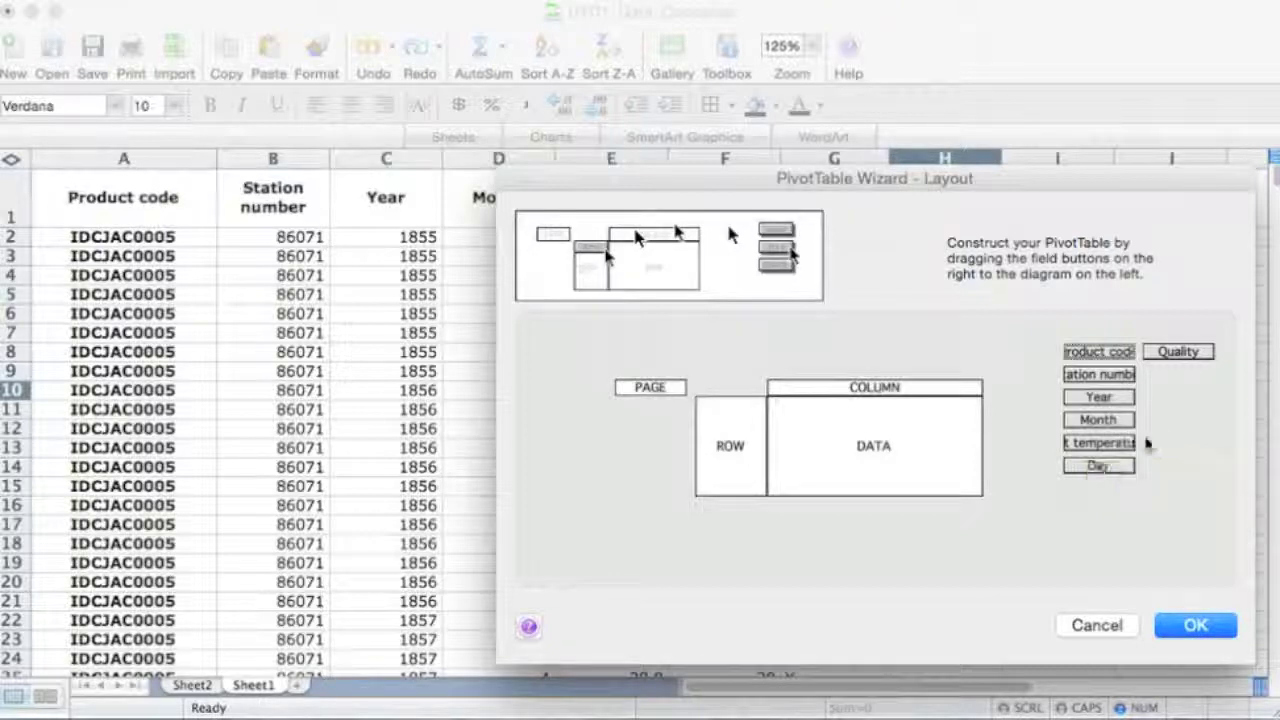
pyautogui.moveTo(1098, 443); pyautogui.dragTo(922, 458)
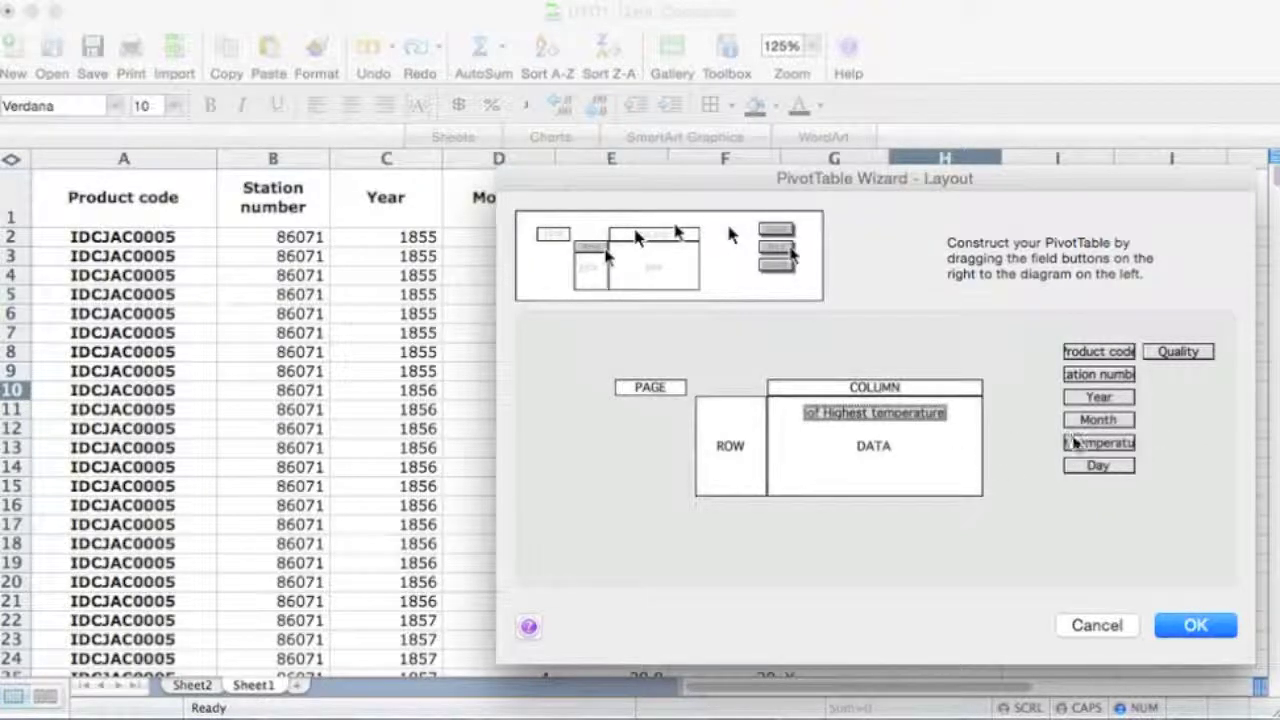
pyautogui.moveTo(1075, 443); pyautogui.dragTo(893, 390)
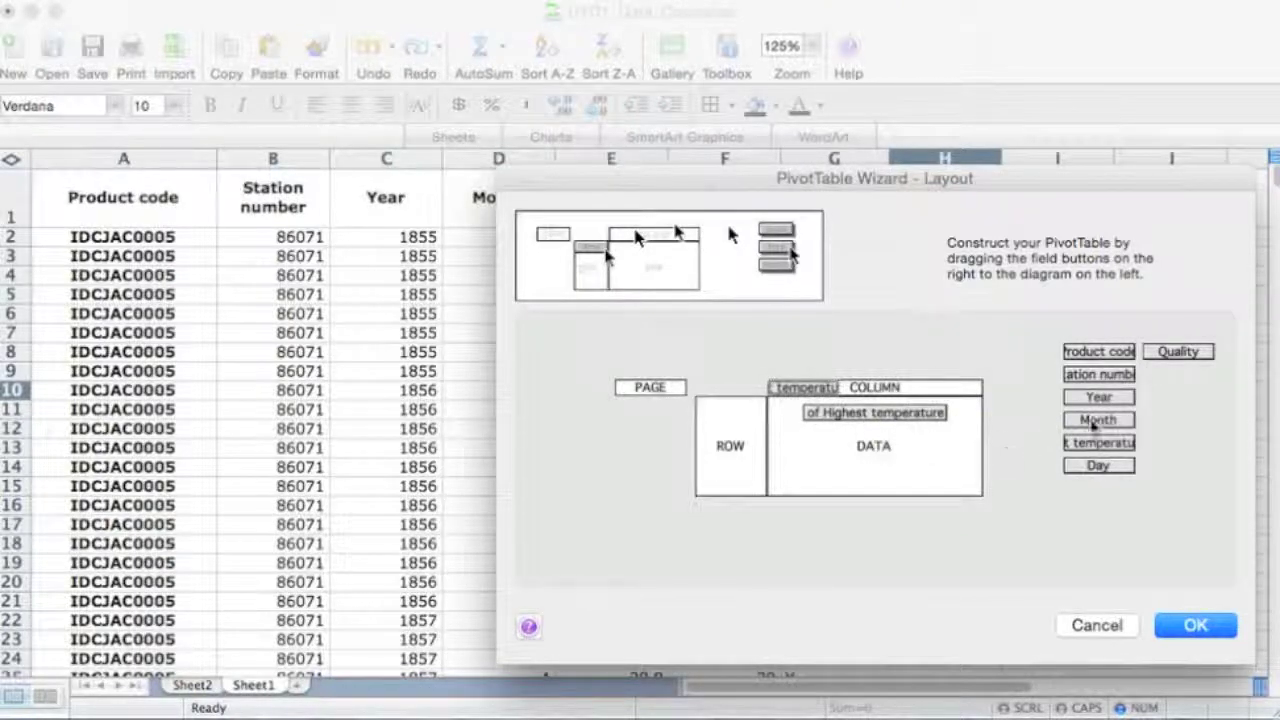
pyautogui.moveTo(1094, 425); pyautogui.dragTo(737, 424)
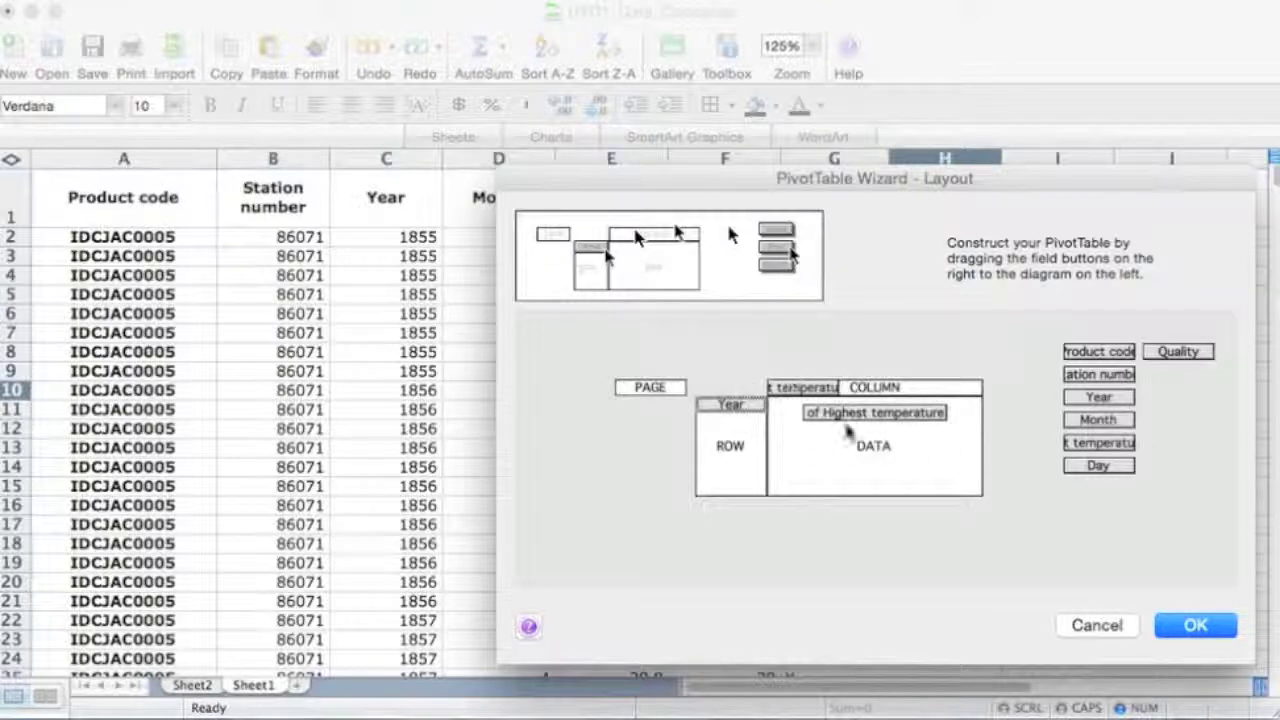
pyautogui.click(1190, 622)
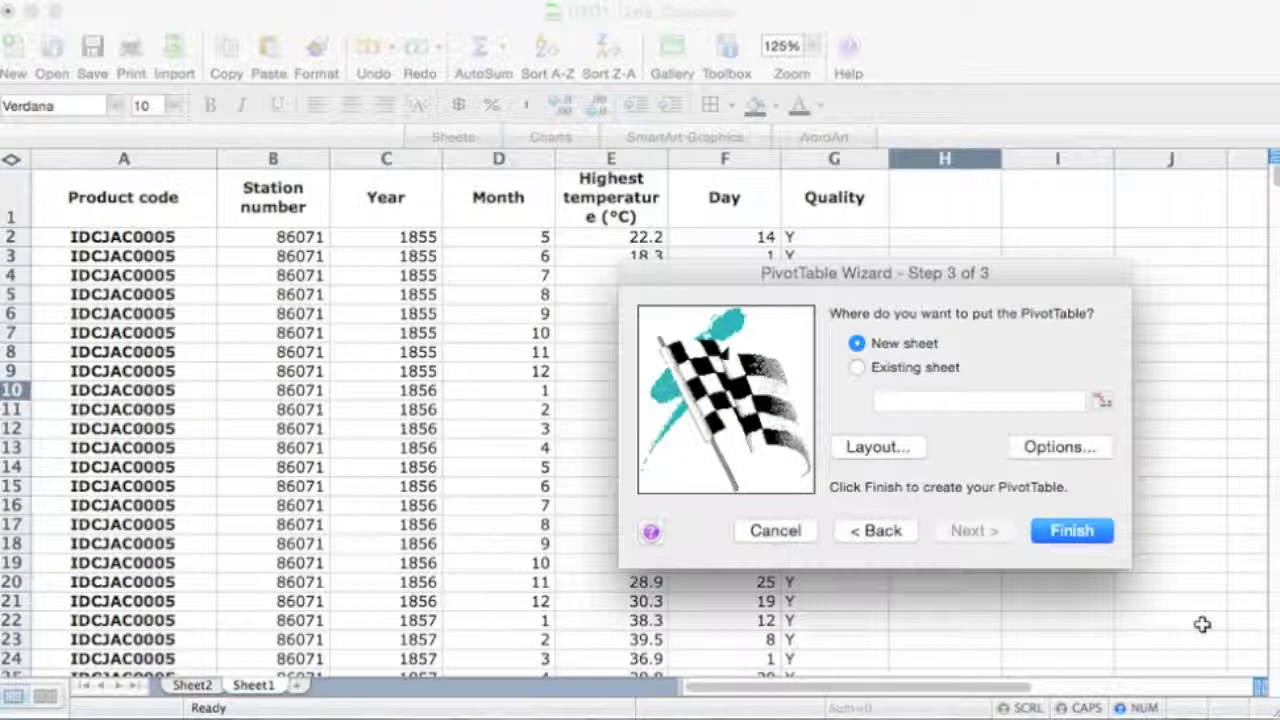
# Step: Turn off grand totals for columns and rows, and create the PivotTable on a new sheet
pyautogui.click(1016, 455)
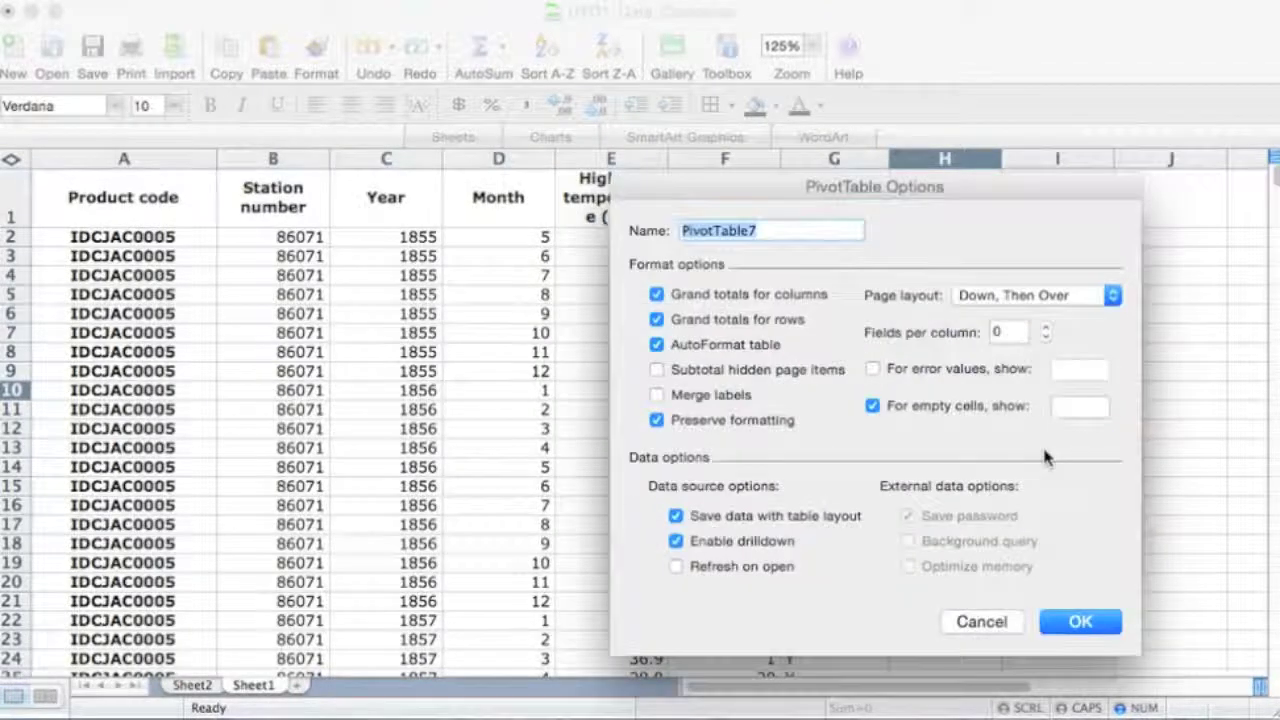
pyautogui.click(657, 295)
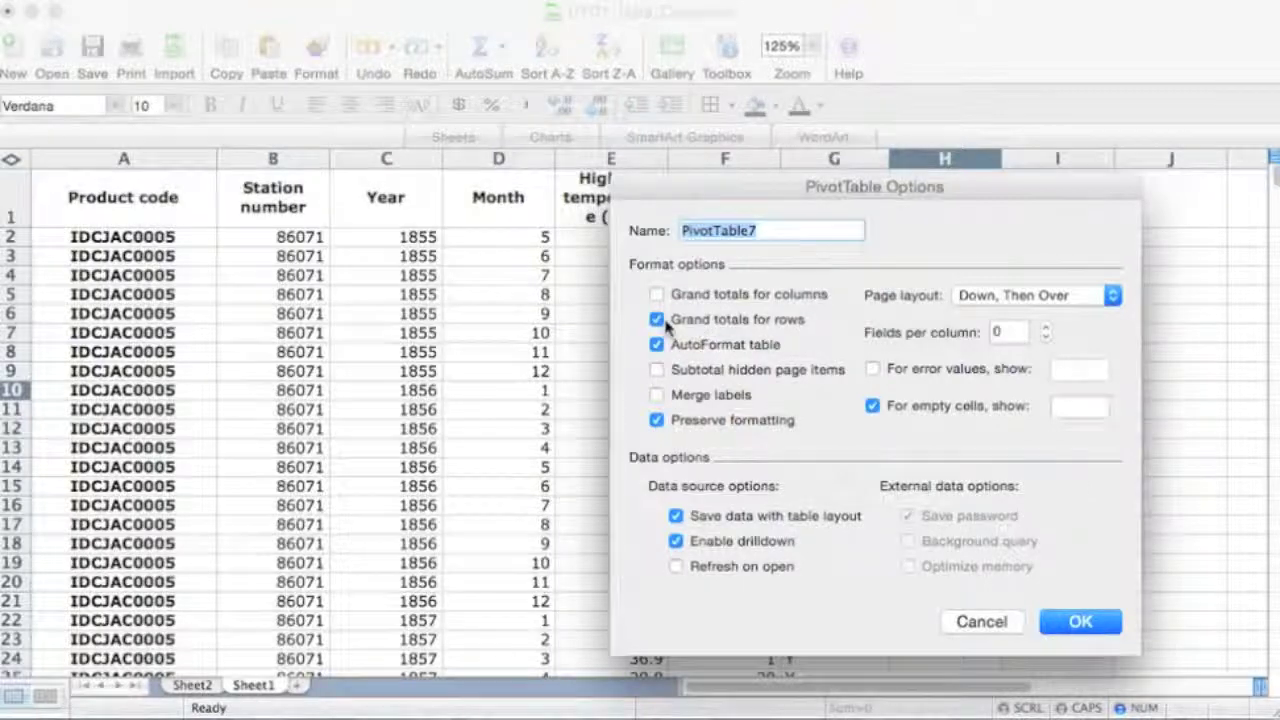
pyautogui.click(657, 320)
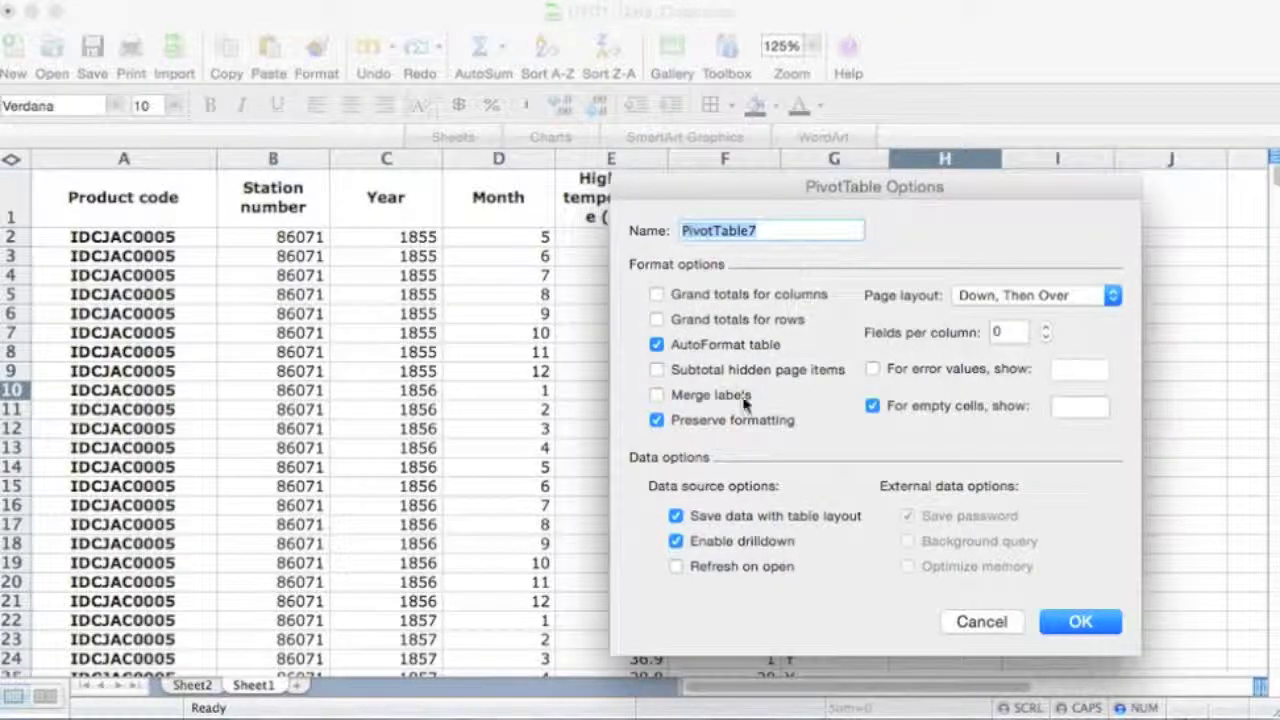
pyautogui.click(1110, 624)
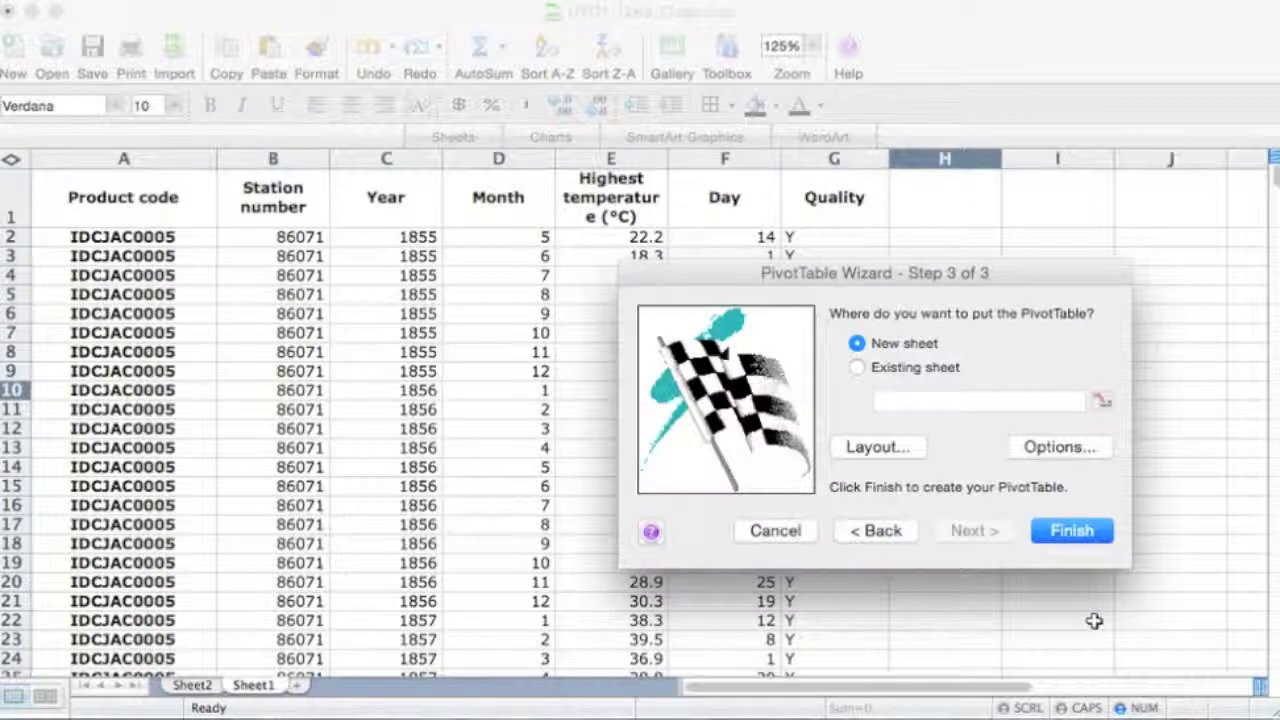
pyautogui.click(1070, 532)
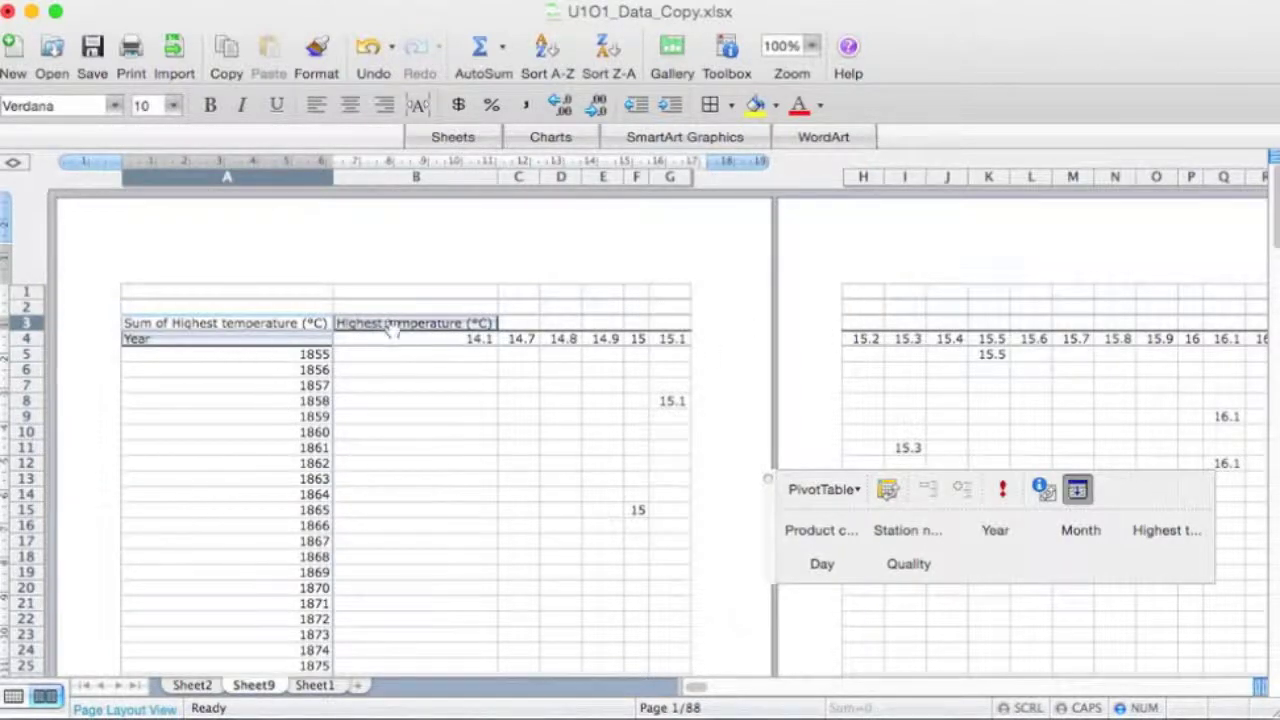
# Step: Move the Highest temperature column field into the rows beside Year, and show the sheet in Normal view
pyautogui.moveTo(397, 325); pyautogui.dragTo(269, 360)
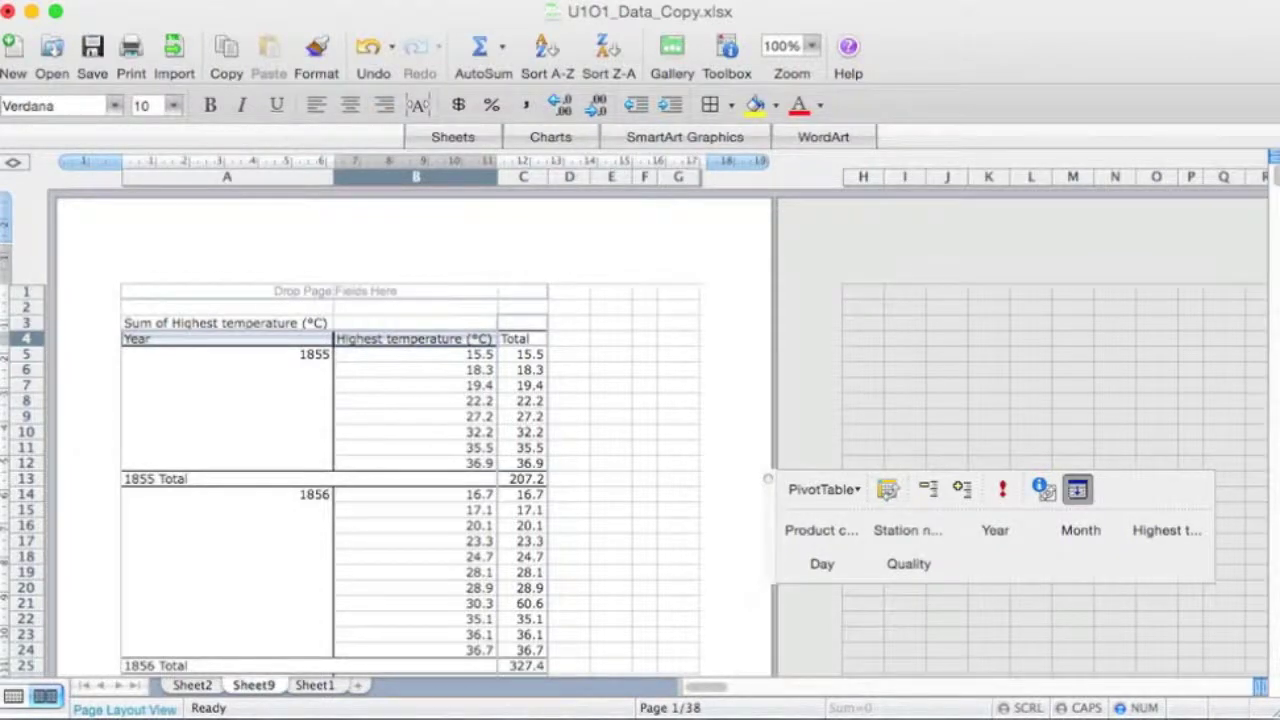
pyautogui.click(255, 2)
pyautogui.click(260, 1)
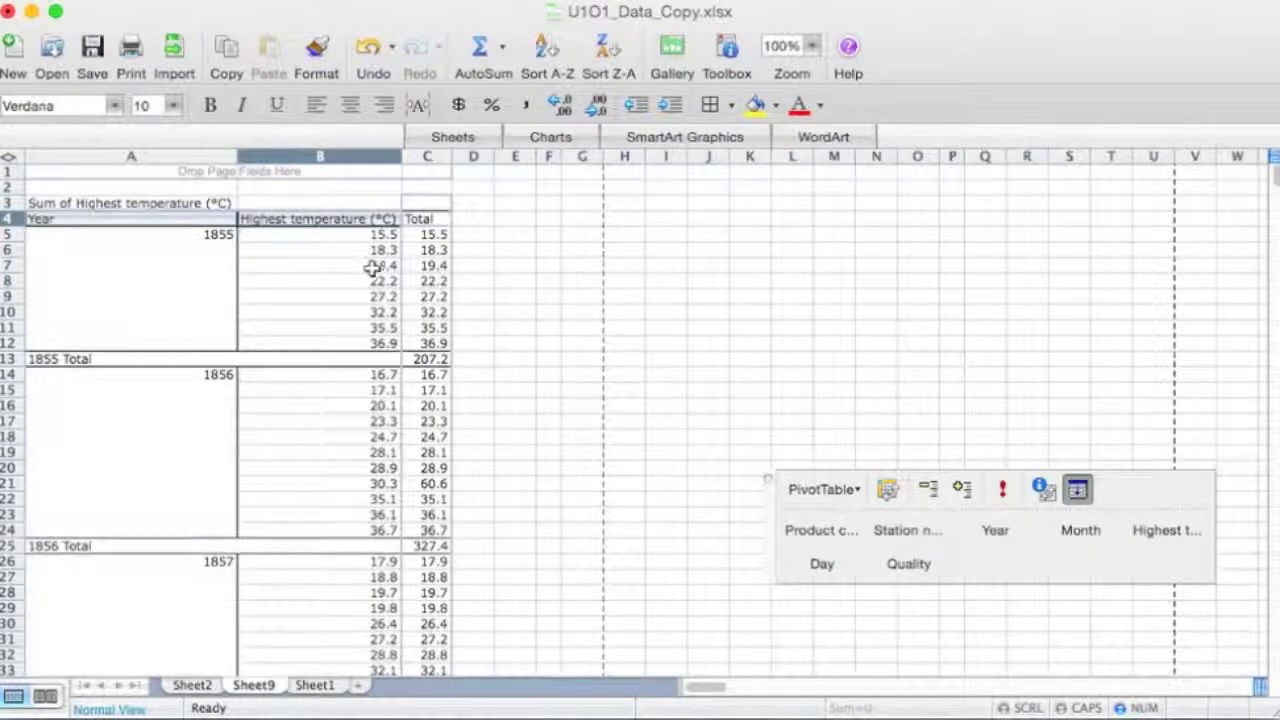
pyautogui.moveTo(1177, 491); pyautogui.dragTo(1089, 429)
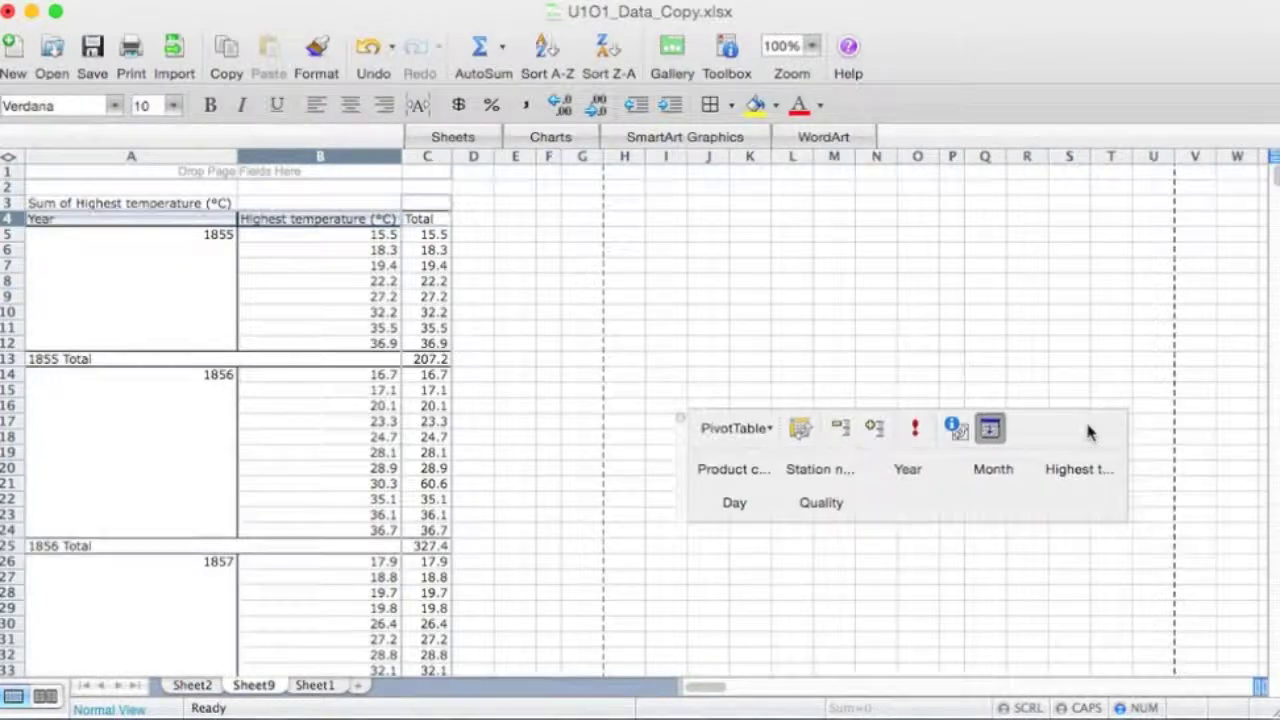
# Step: Examine the highest temperatures listed for 1855 and 1856 in the PivotTable
pyautogui.click(168, 234)
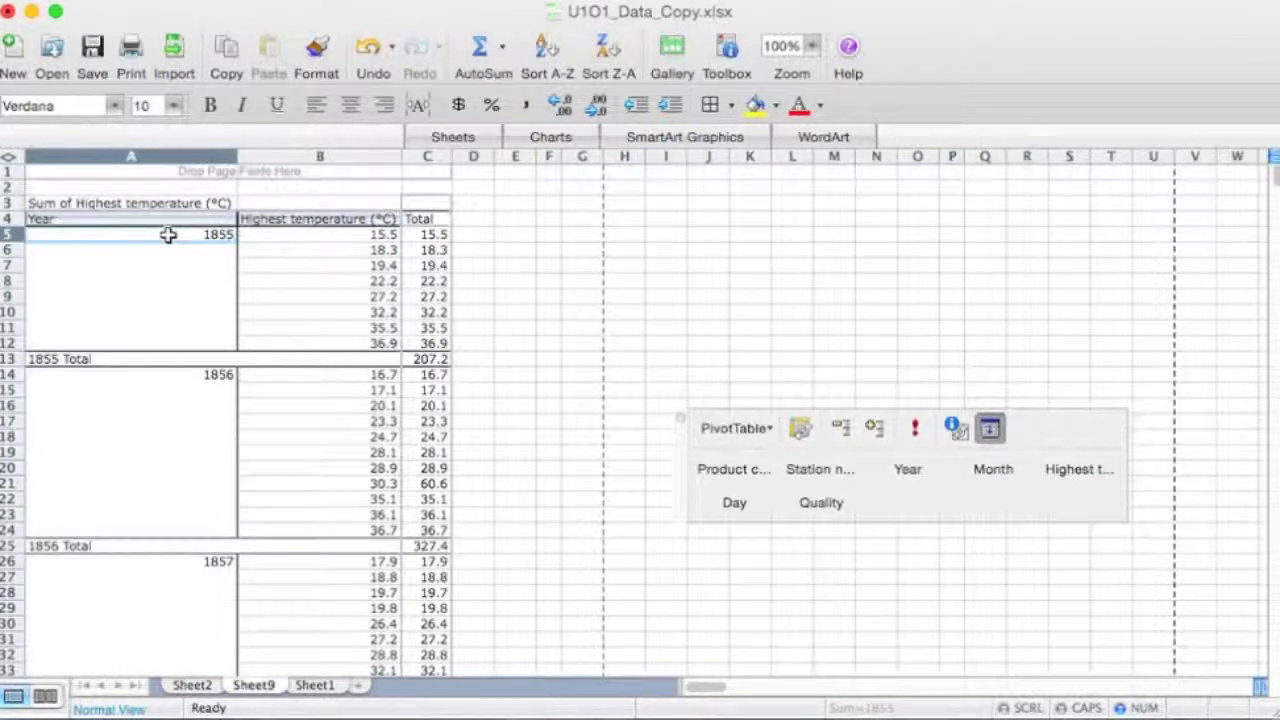
pyautogui.click(357, 230)
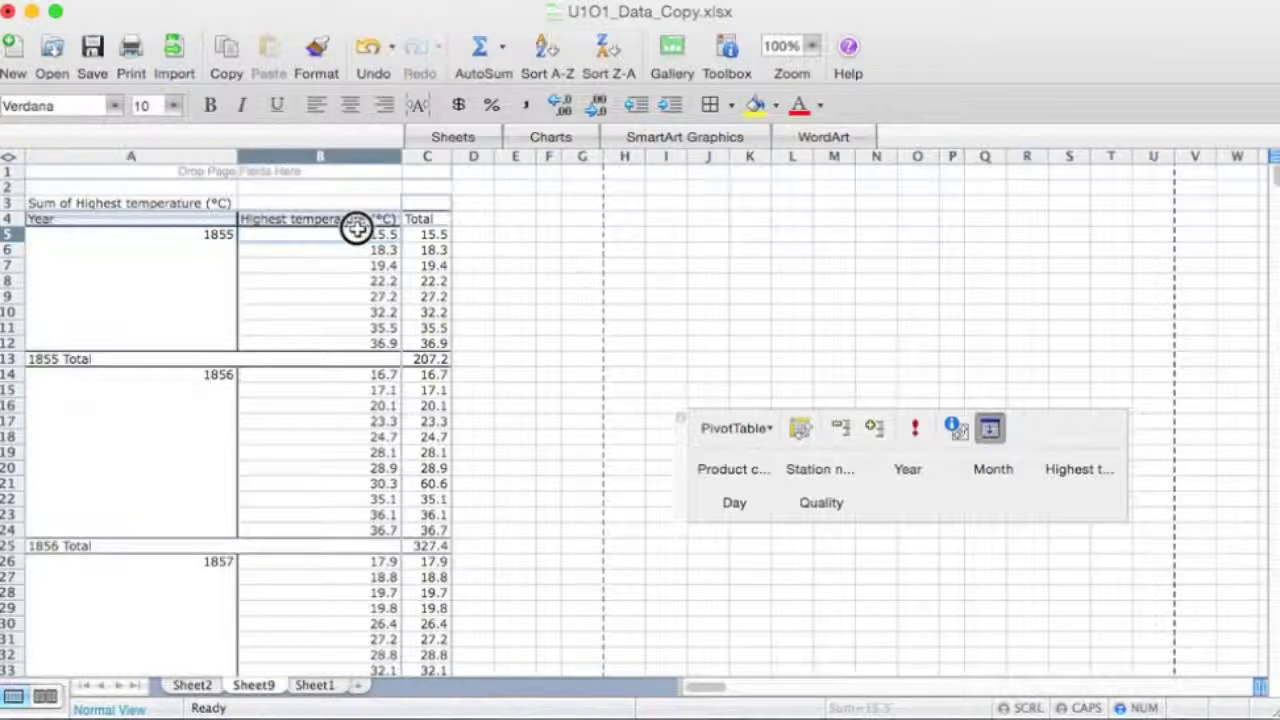
pyautogui.moveTo(357, 229); pyautogui.dragTo(354, 338)
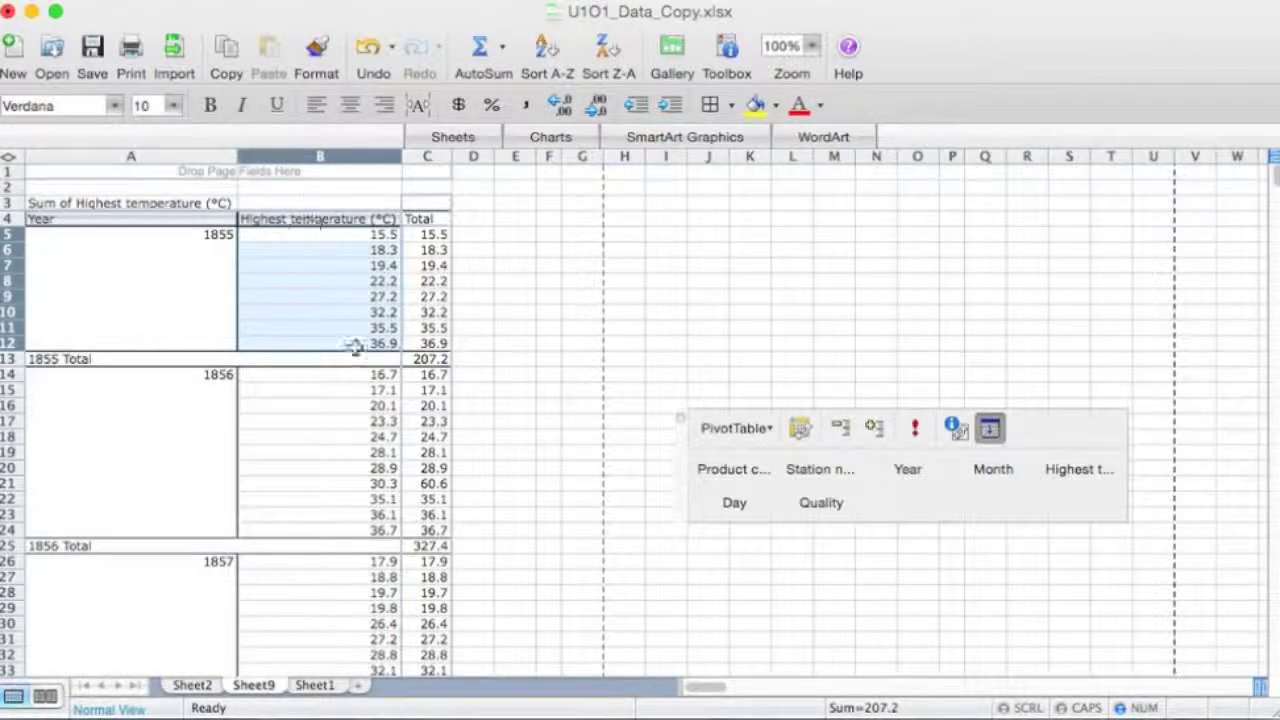
pyautogui.click(338, 377)
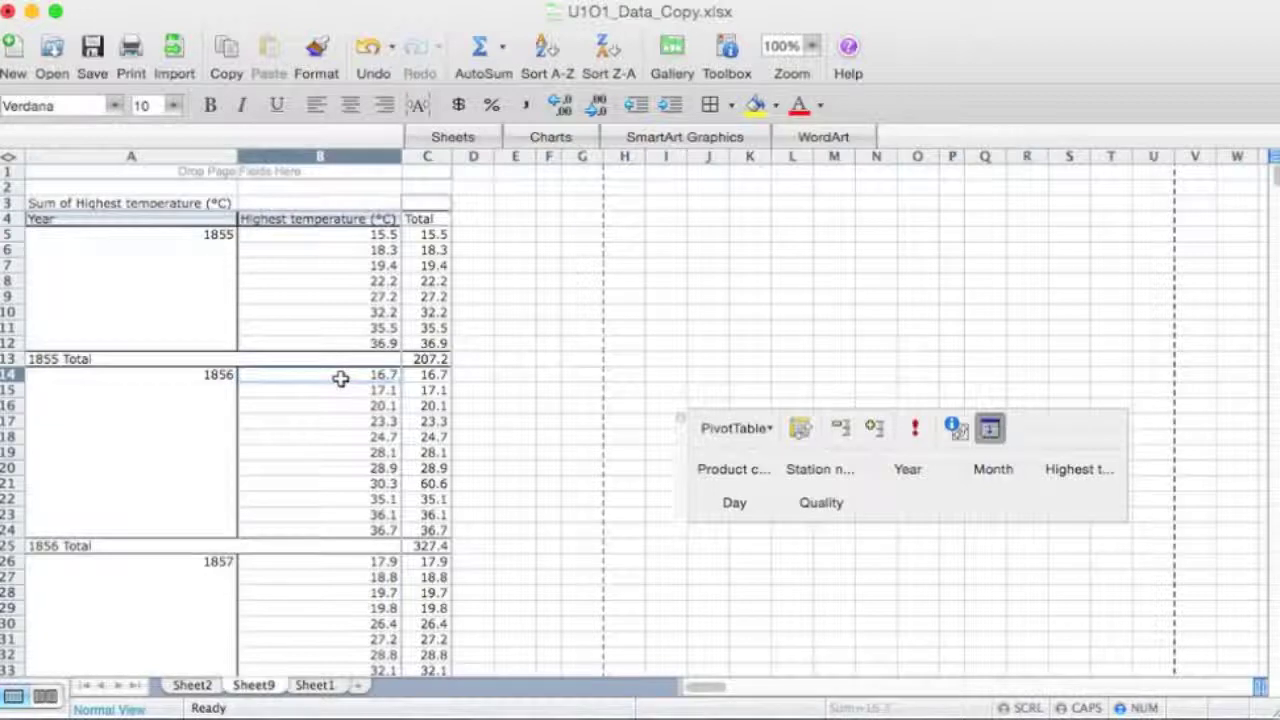
pyautogui.moveTo(340, 378); pyautogui.dragTo(338, 527)
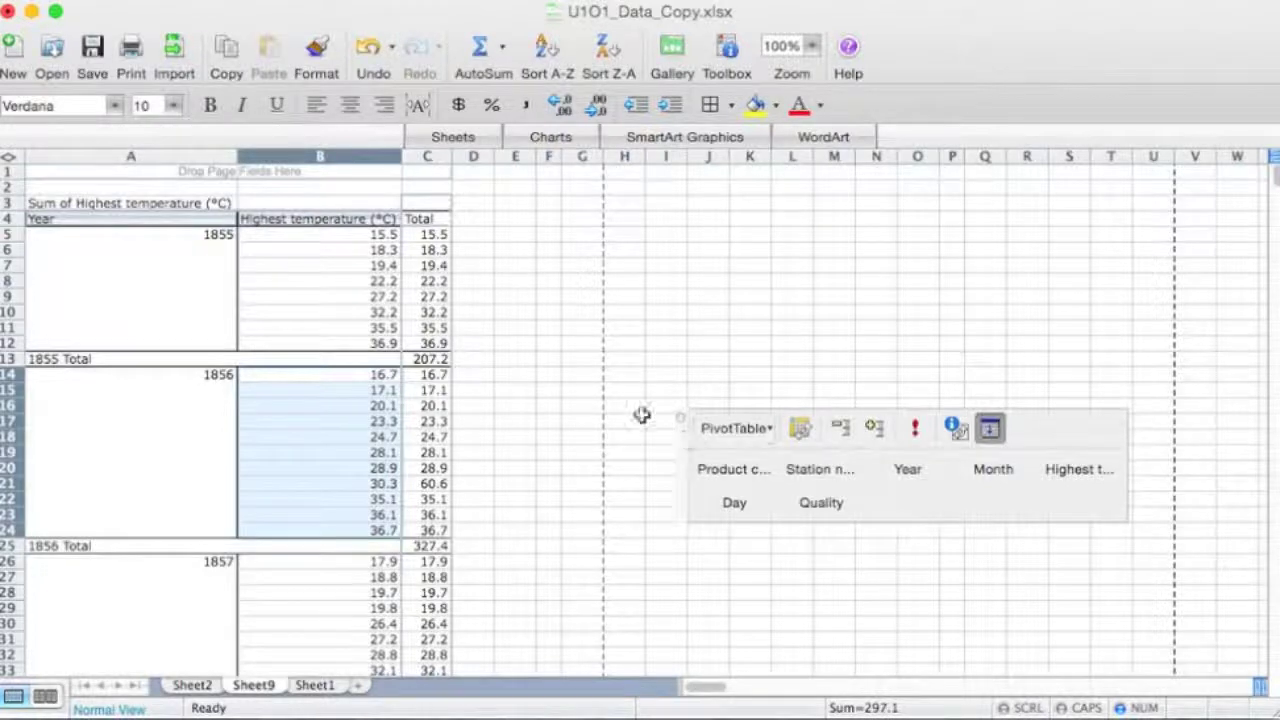
pyautogui.click(575, 389)
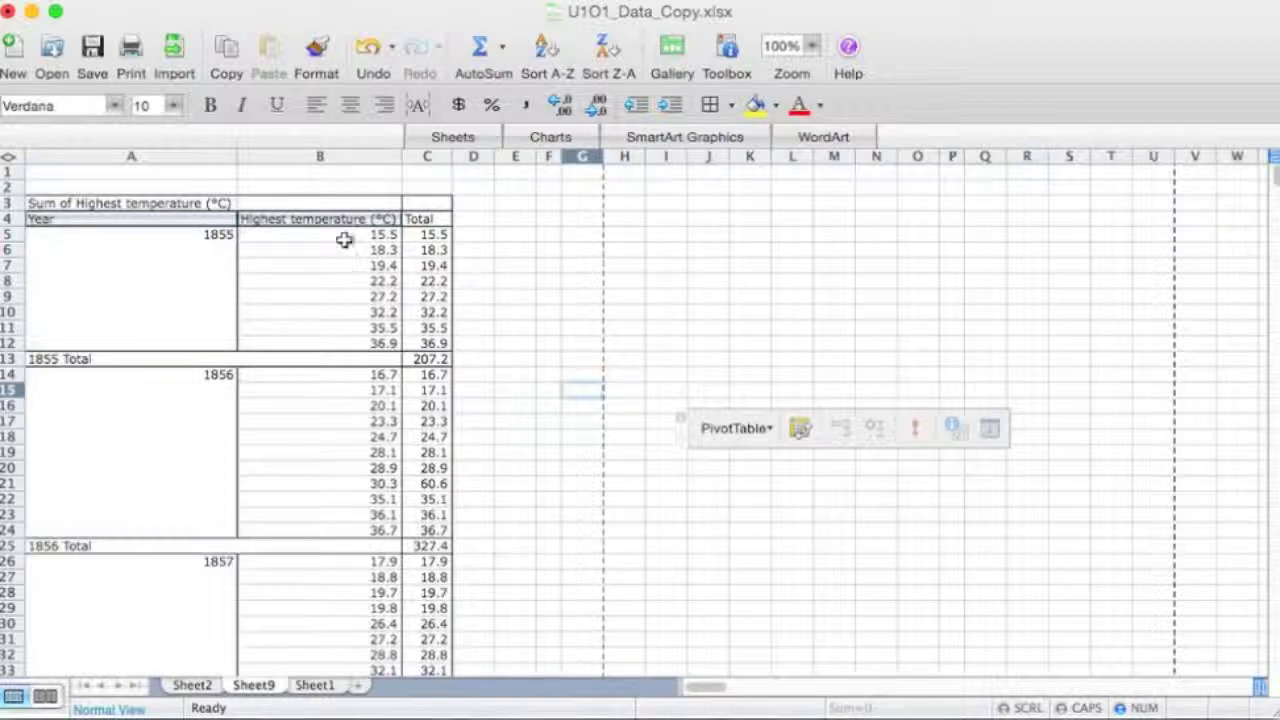
pyautogui.click(553, 503)
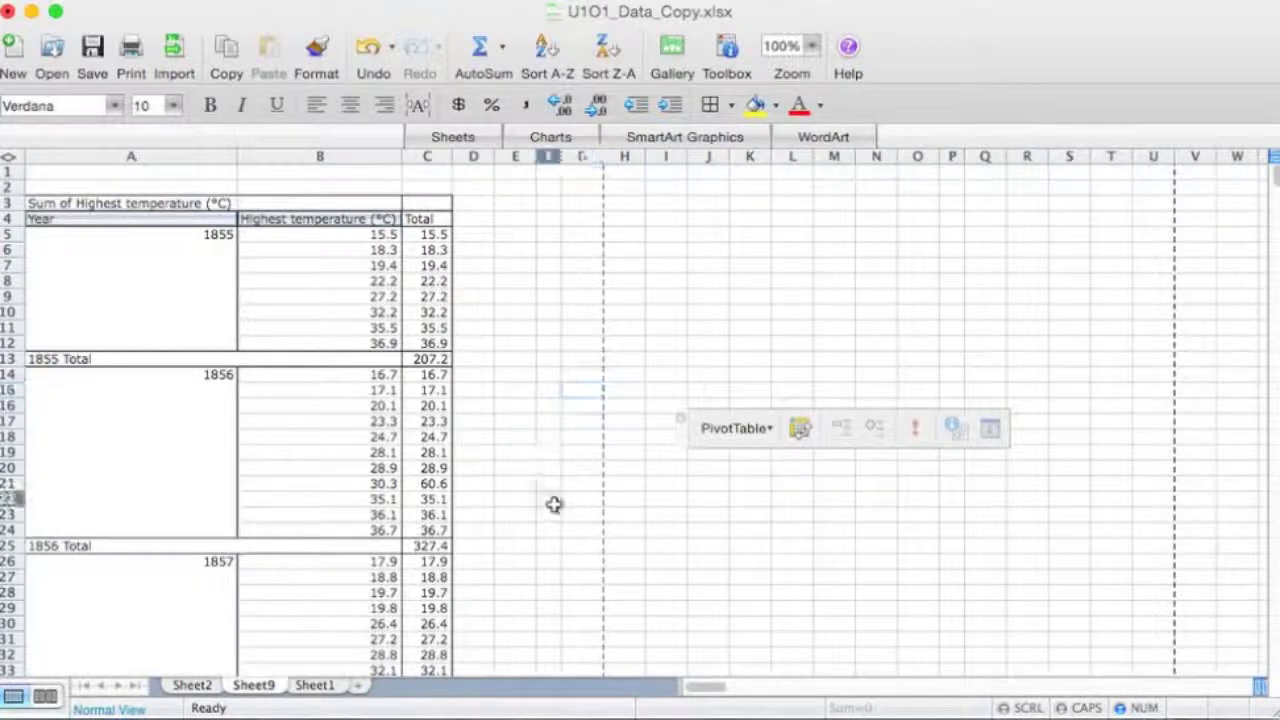
pyautogui.click(490, 530)
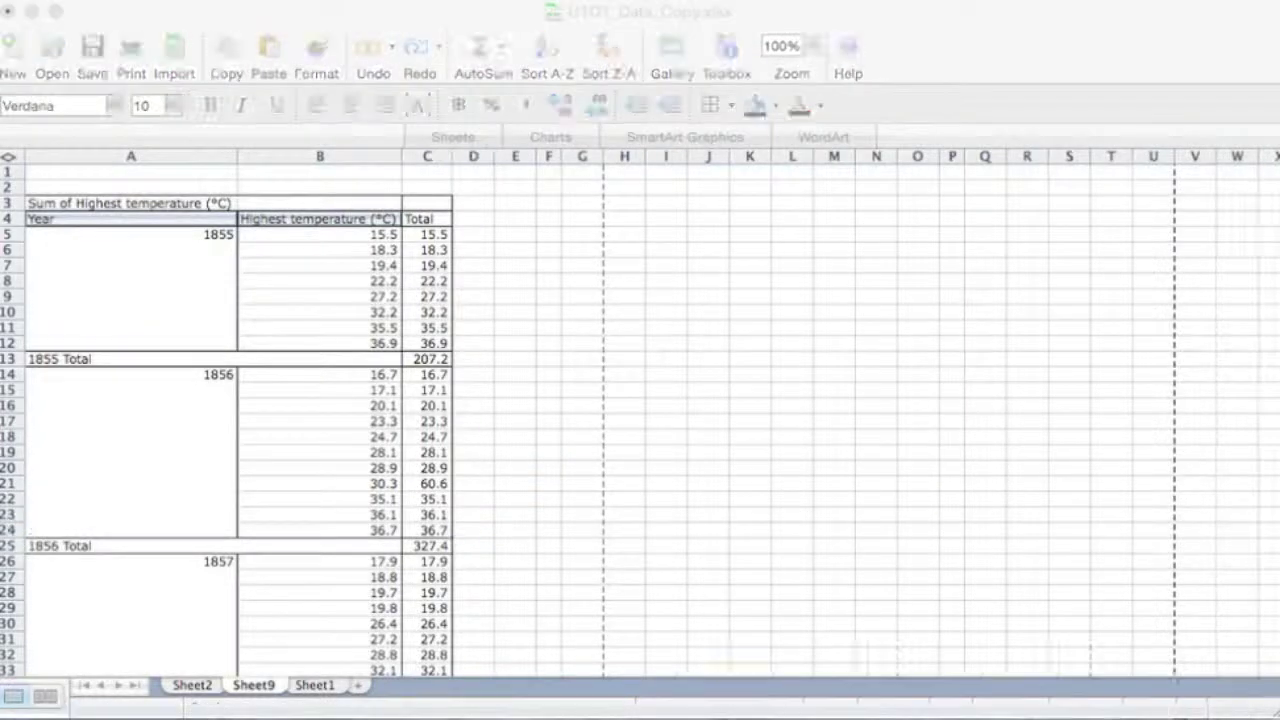
pyautogui.rightClick(505, 715)
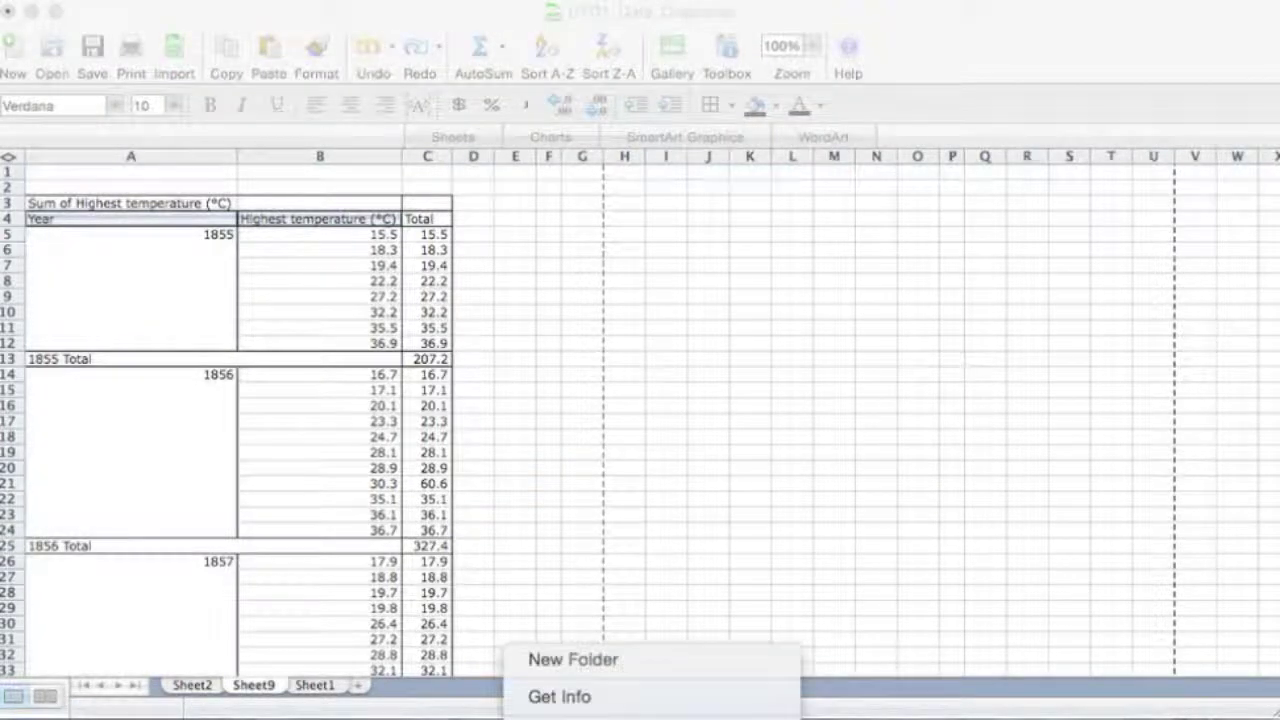
pyautogui.press('Escape')
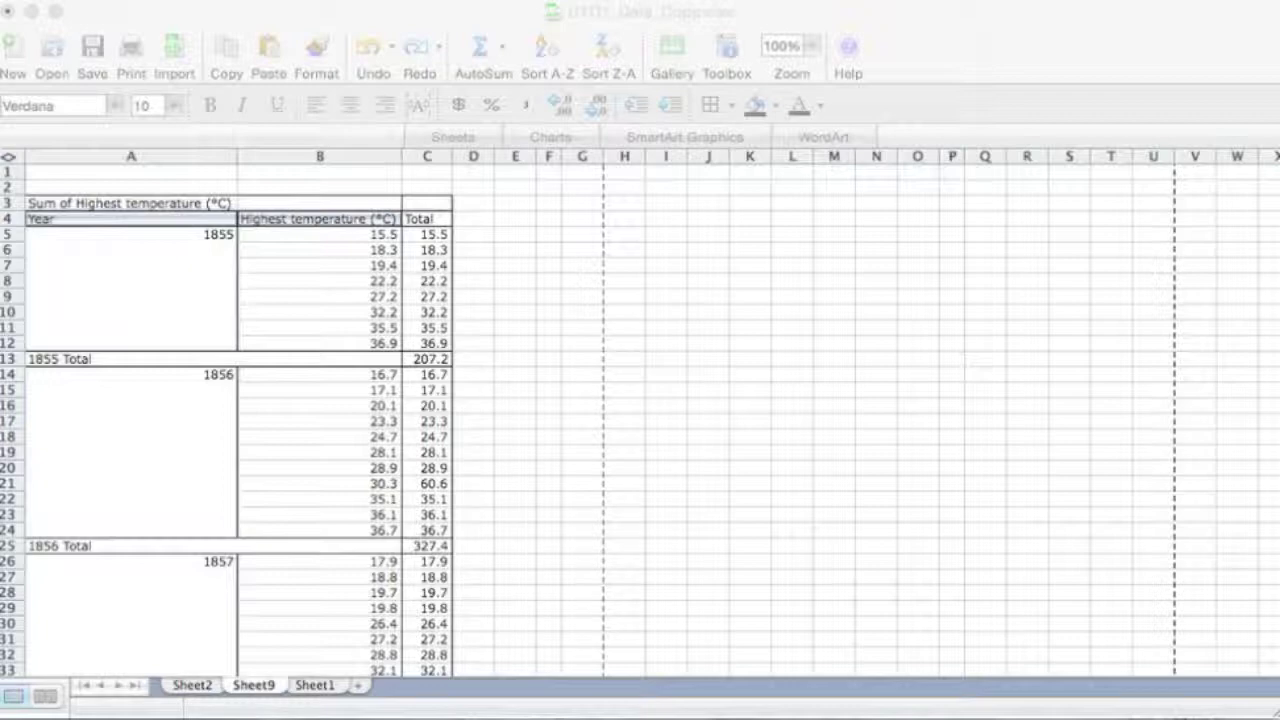
pyautogui.rightClick(346, 716)
pyautogui.press('Escape')
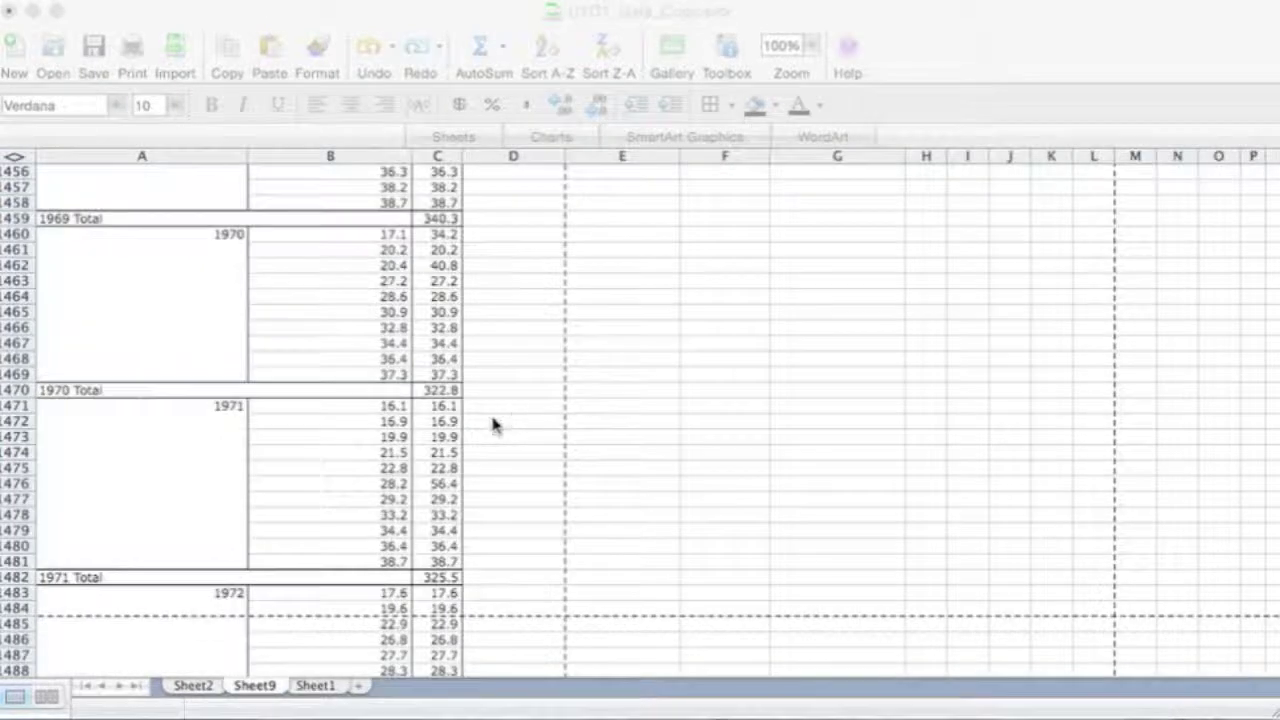
# Step: Begin a COUNTIF formula in cell E1470 whose range starts at B1471, the first temperature listed for 1971
pyautogui.click(526, 402)
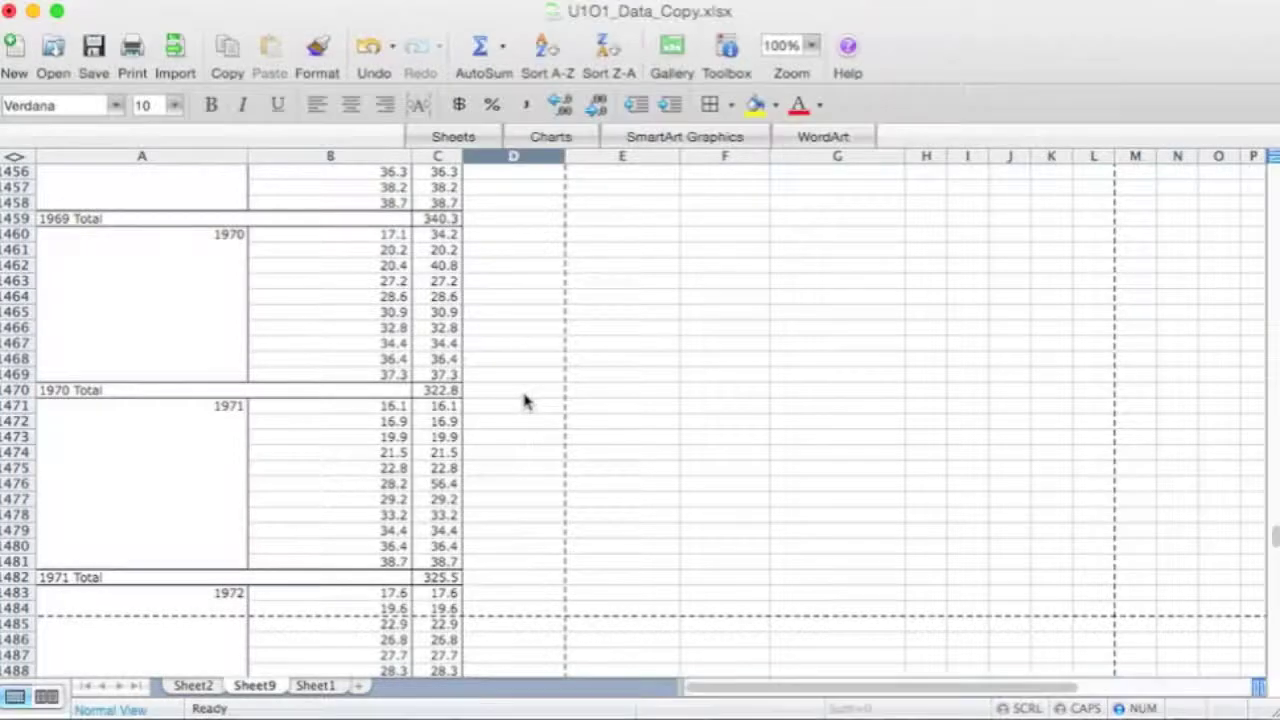
pyautogui.click(542, 393)
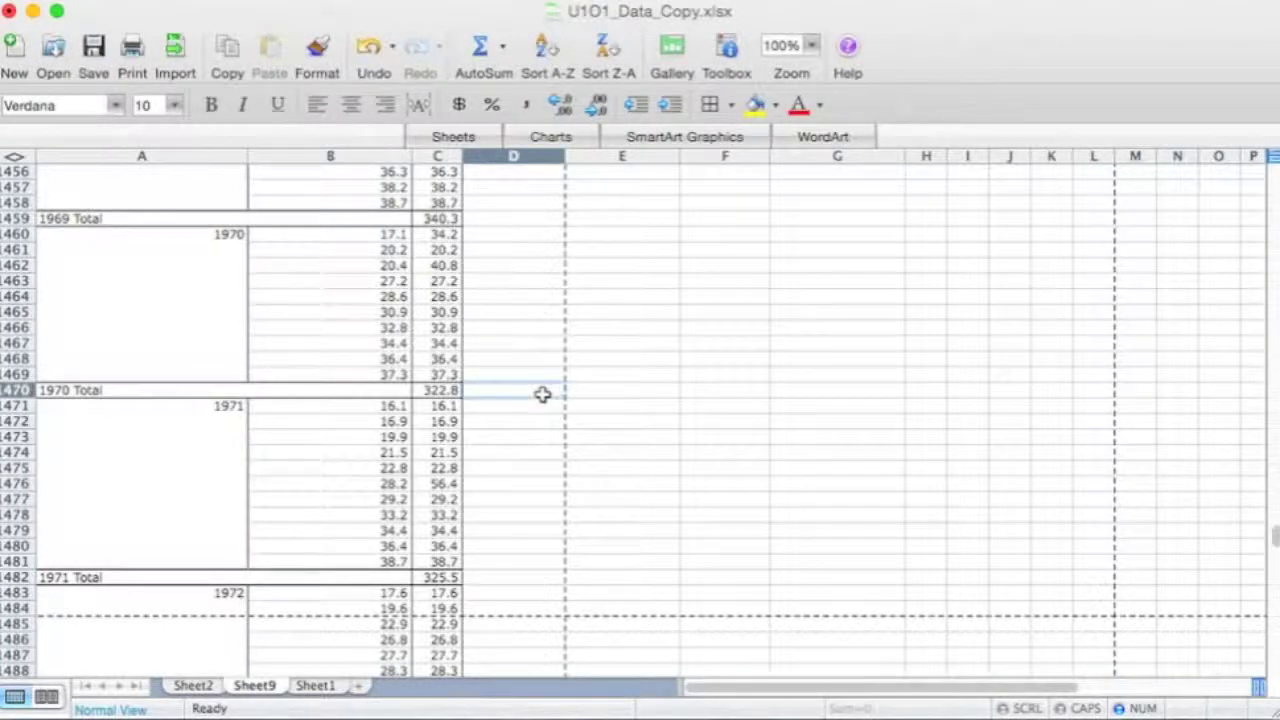
pyautogui.click(588, 392)
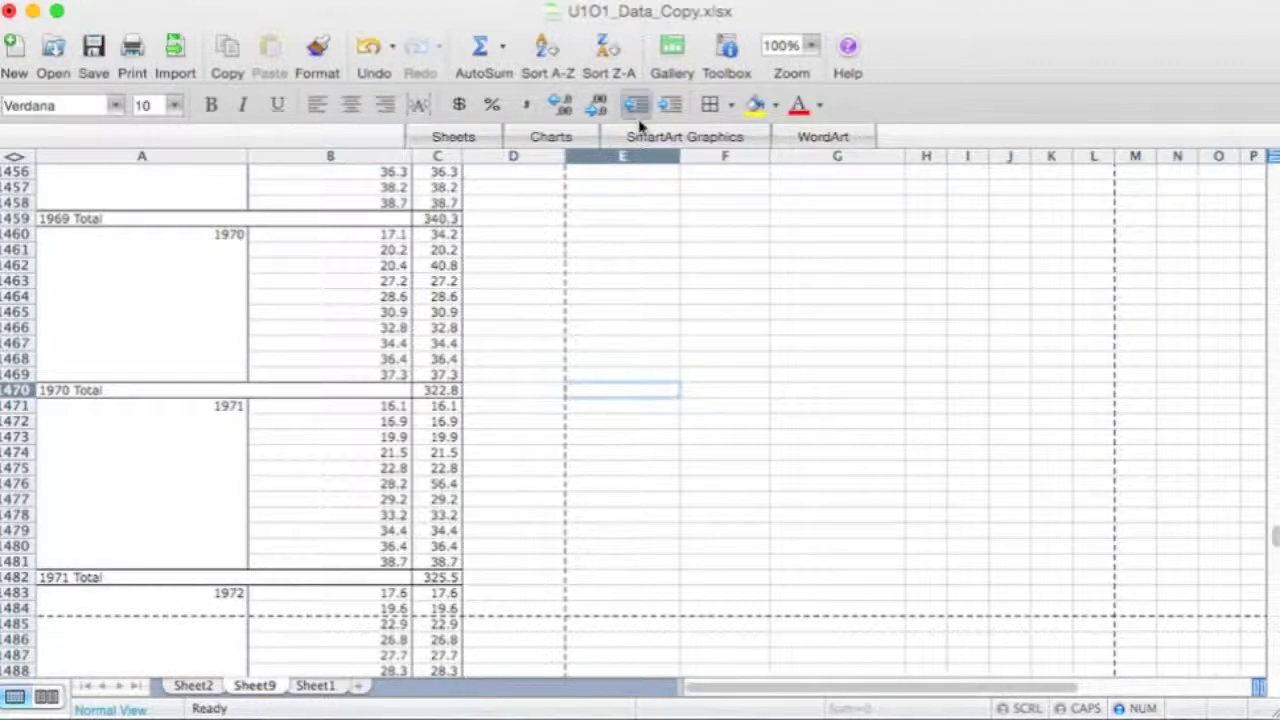
pyautogui.doubleClick(621, 389)
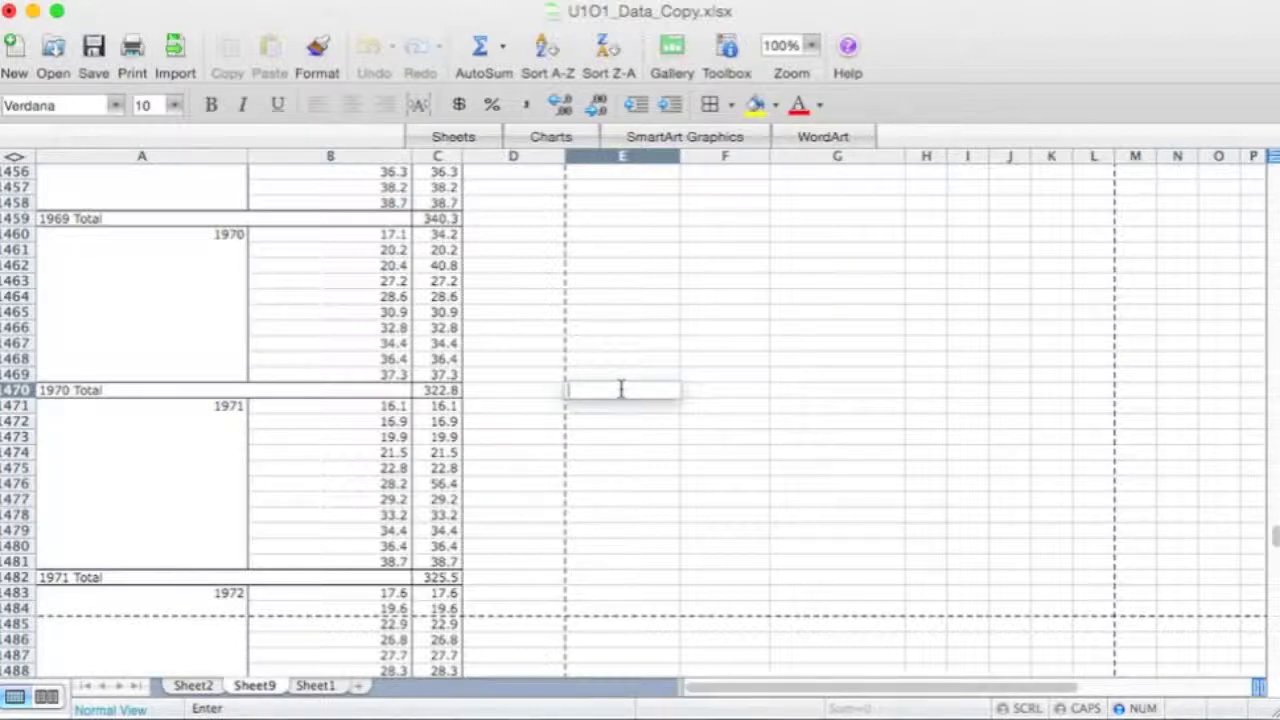
pyautogui.write('=')
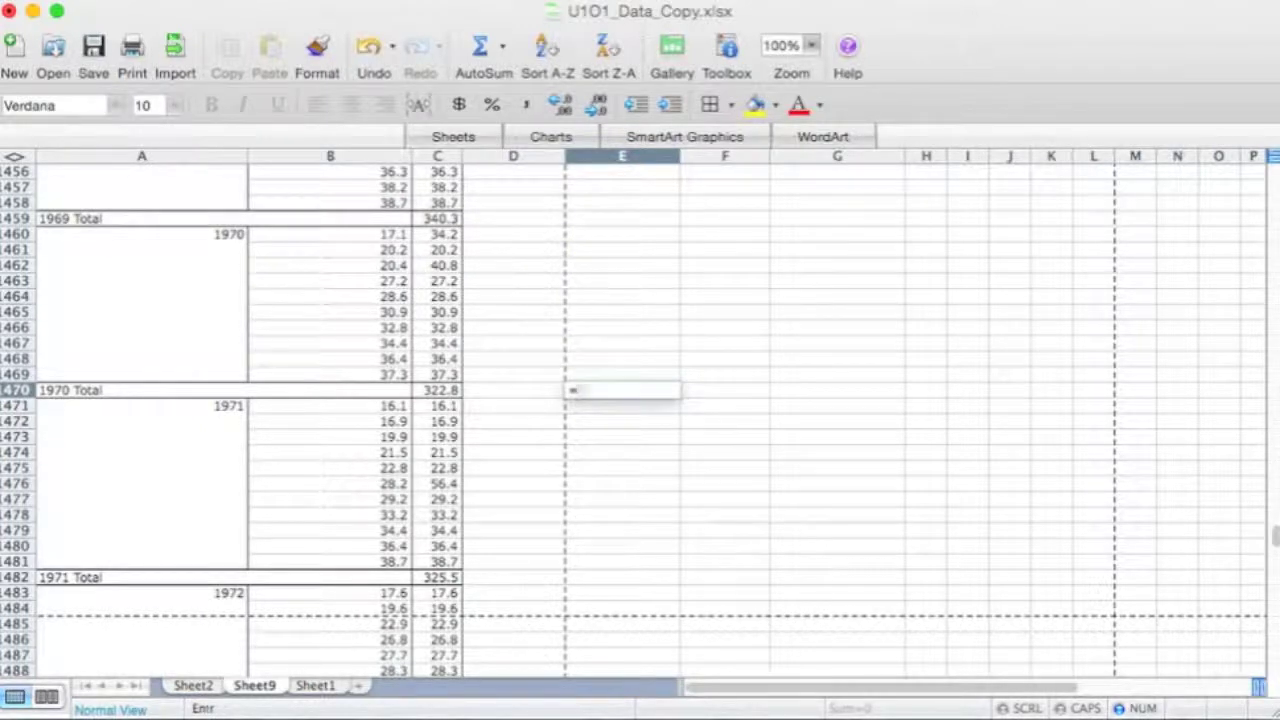
pyautogui.press('F2')
pyautogui.write('COUNTIF(')
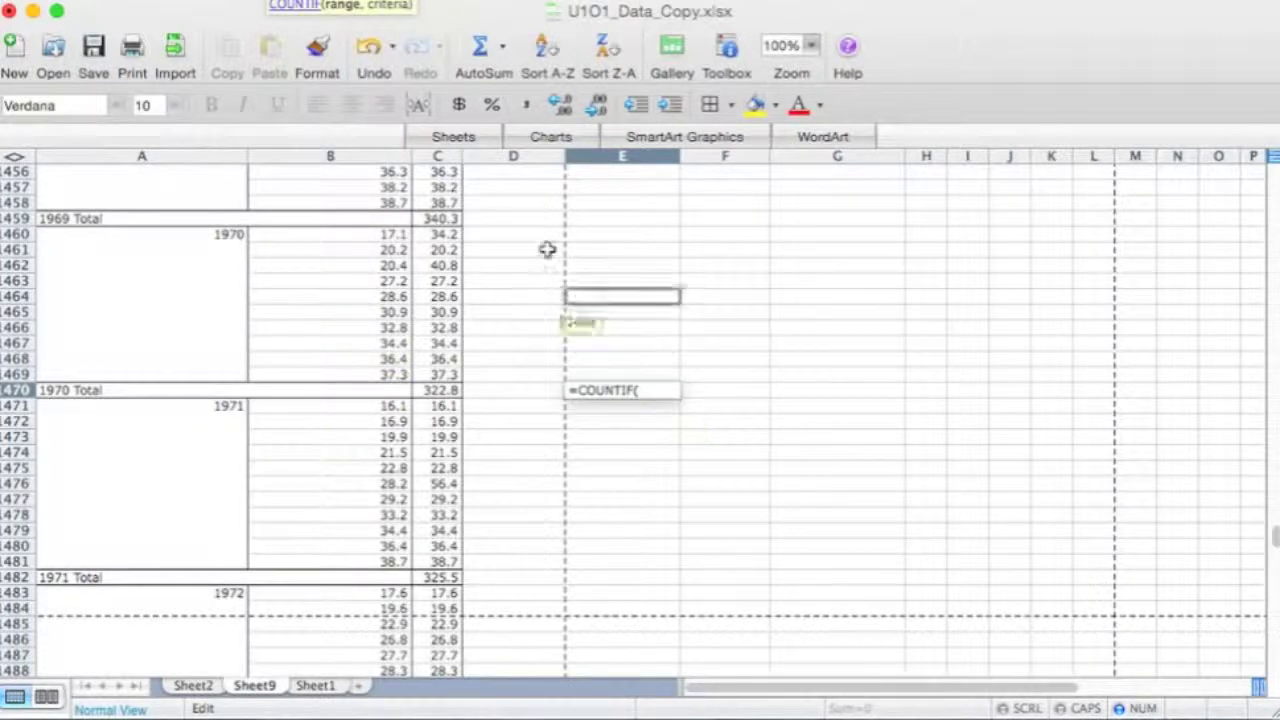
pyautogui.write('B')
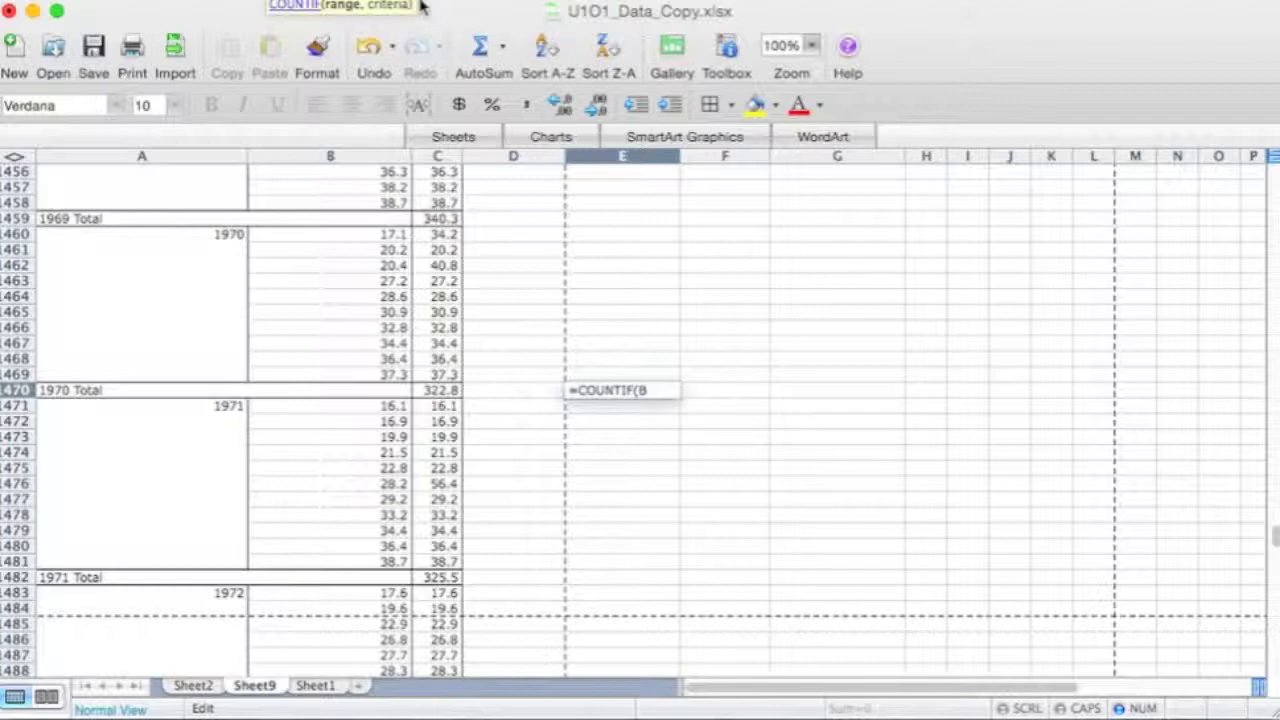
pyautogui.write('1471')
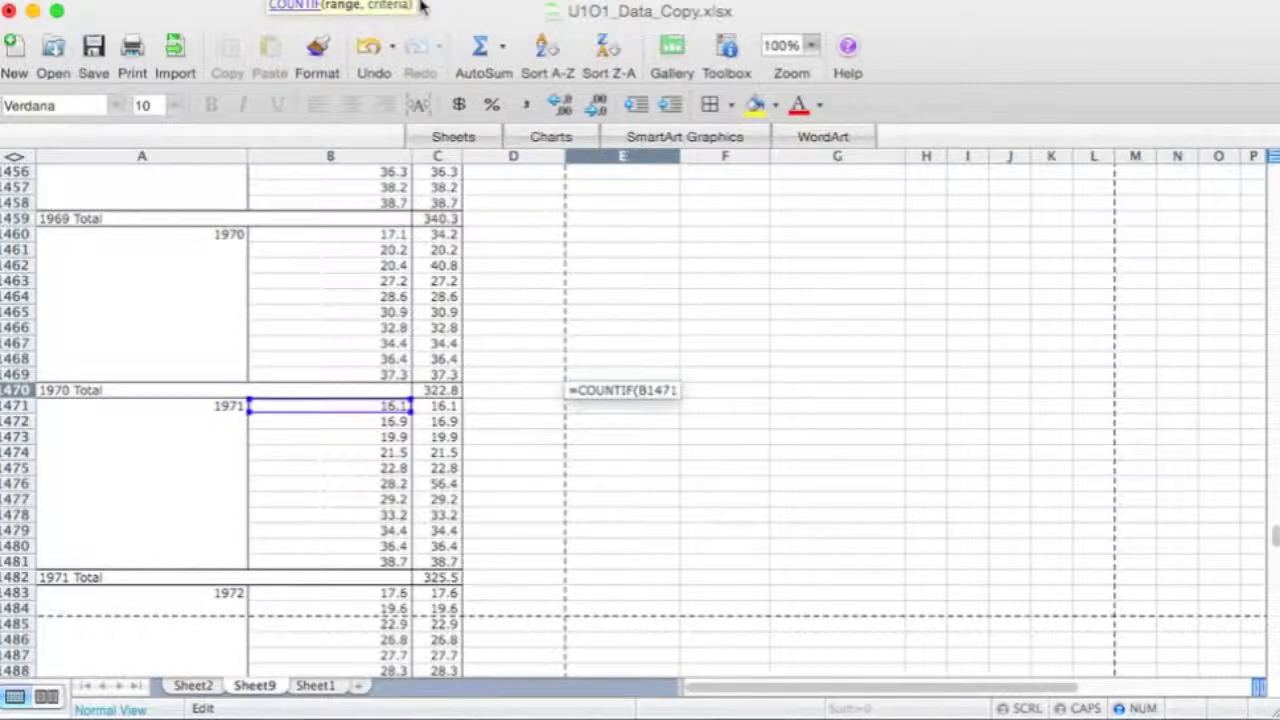
pyautogui.write(':')
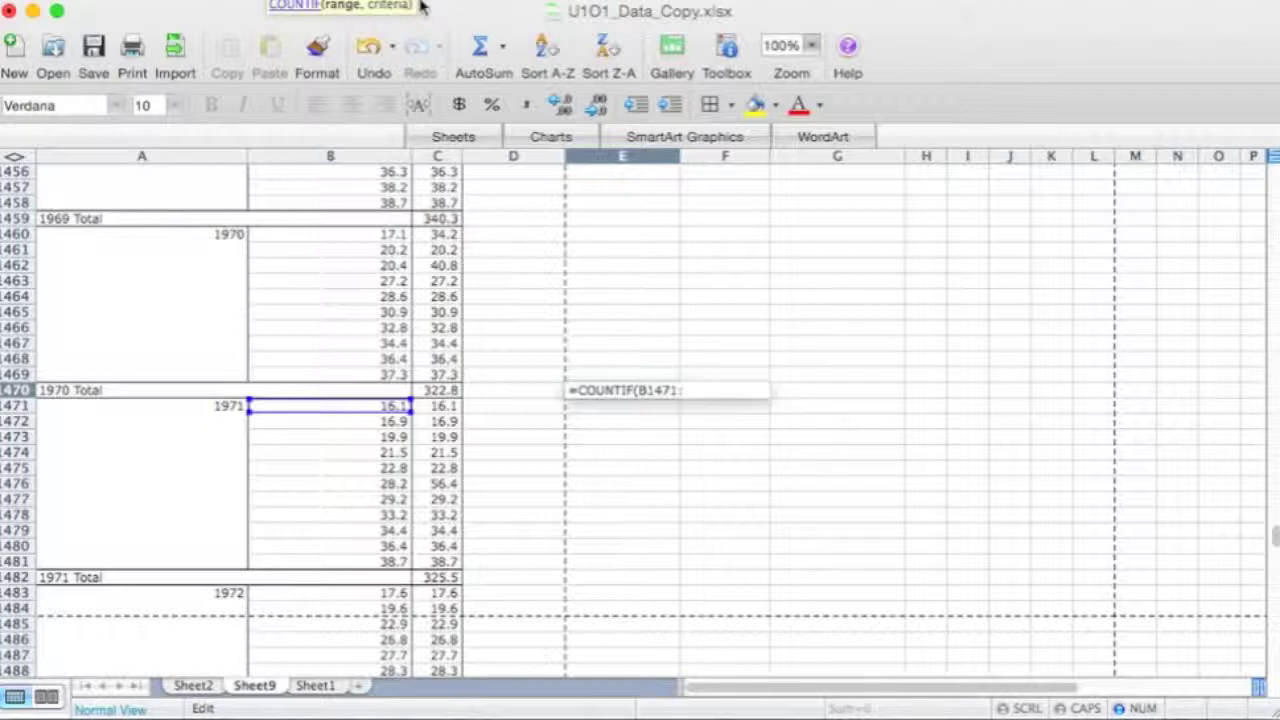
# Step: Extend the COUNTIF range in E1470 through B1725, the last temperature listed for 1990
pyautogui.click(1275, 538)
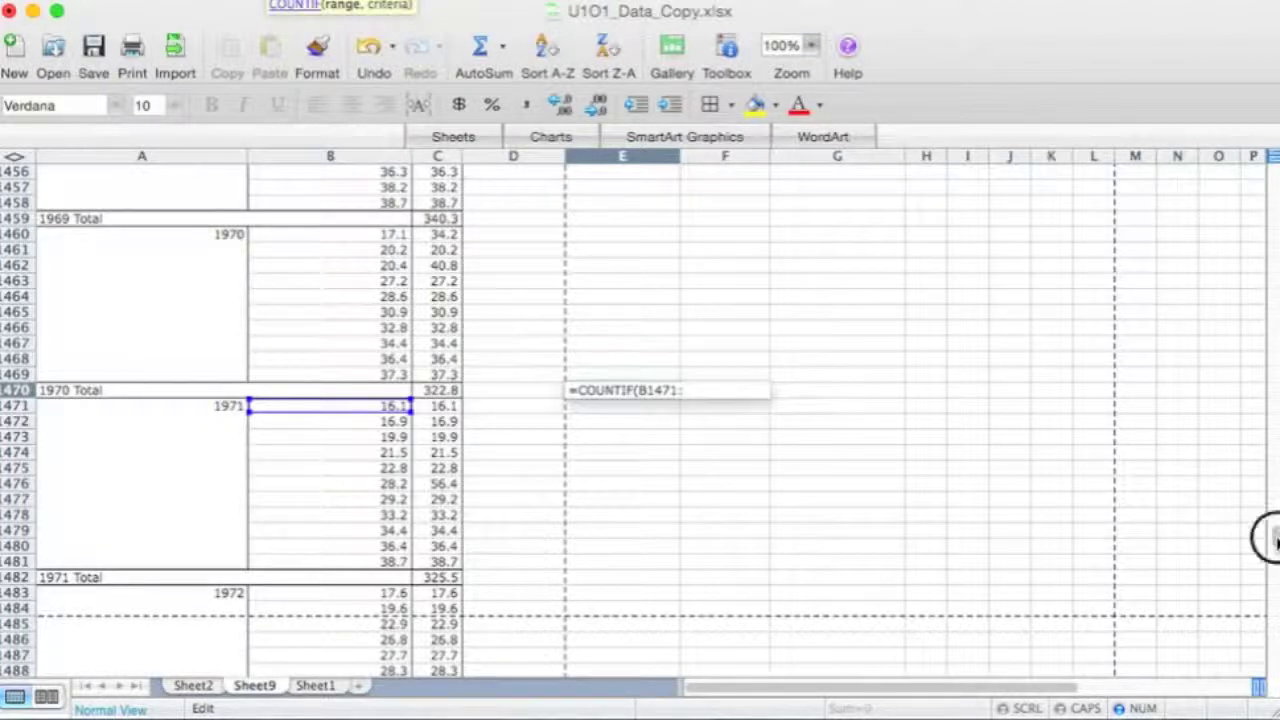
pyautogui.moveTo(1272, 540); pyautogui.dragTo(1272, 600)
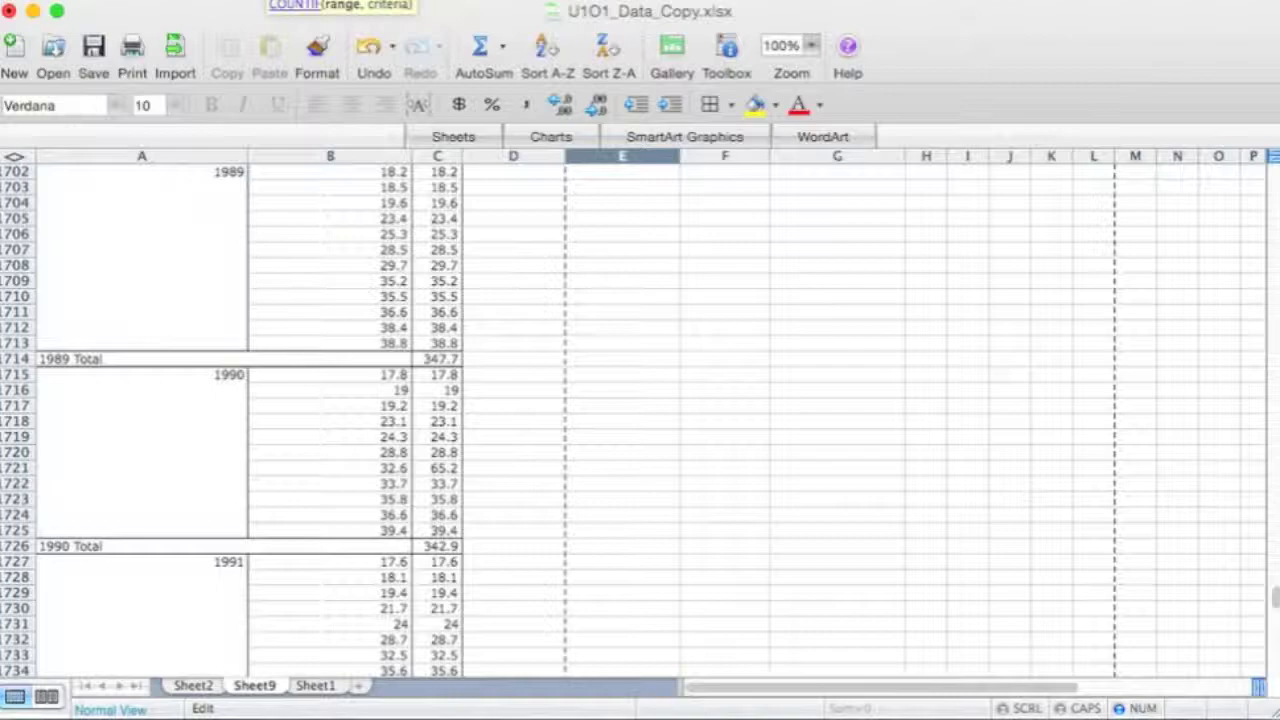
pyautogui.scroll(15, 1271, 586)
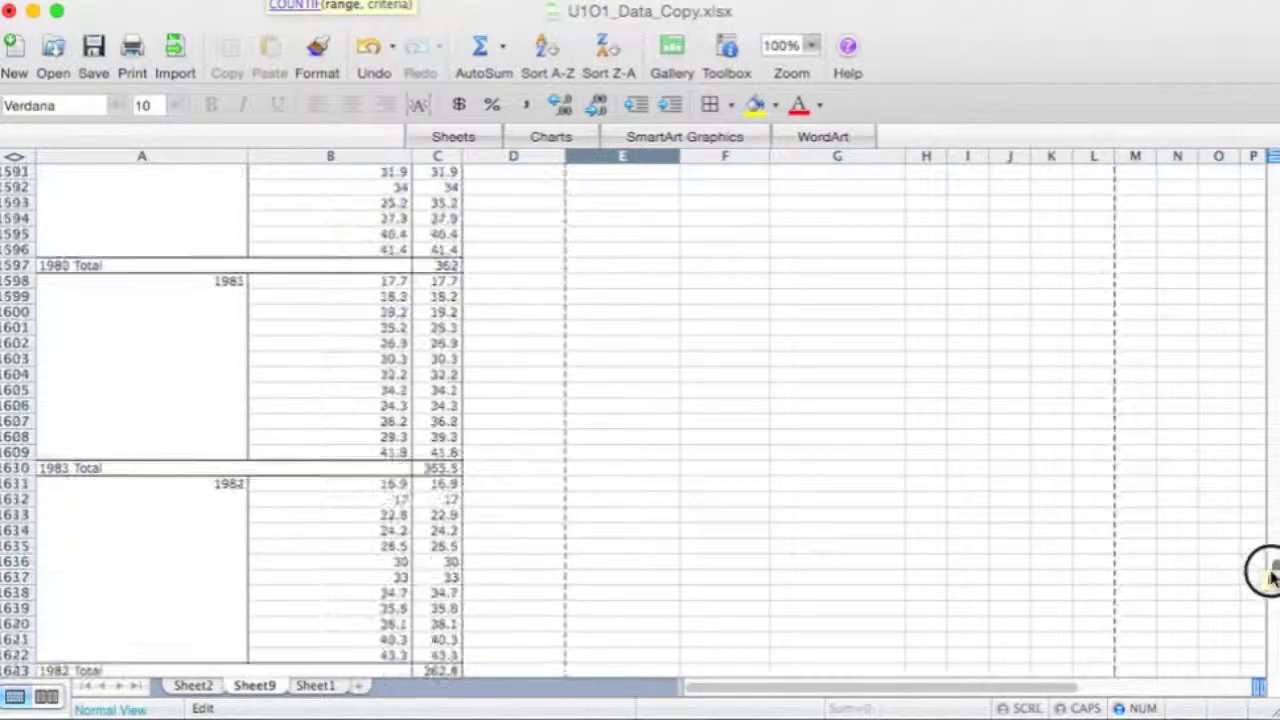
pyautogui.moveTo(1270, 577); pyautogui.dragTo(1263, 537)
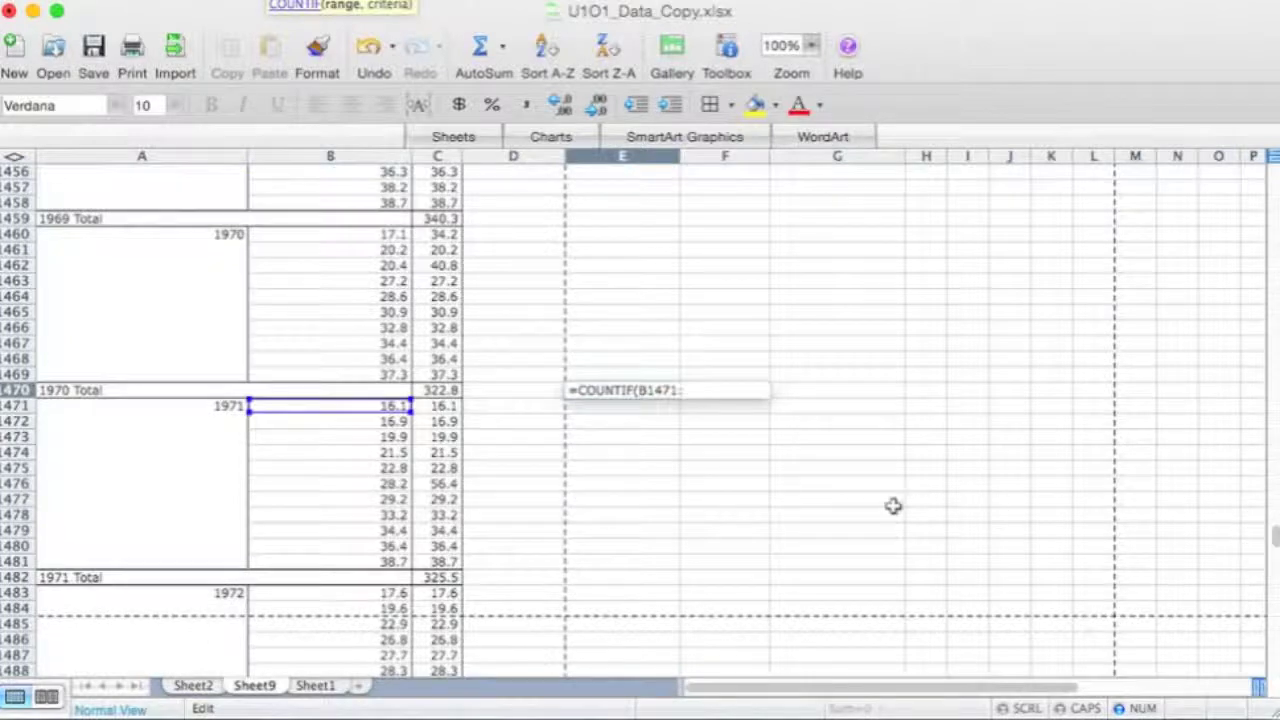
pyautogui.write('B')
pyautogui.write('17')
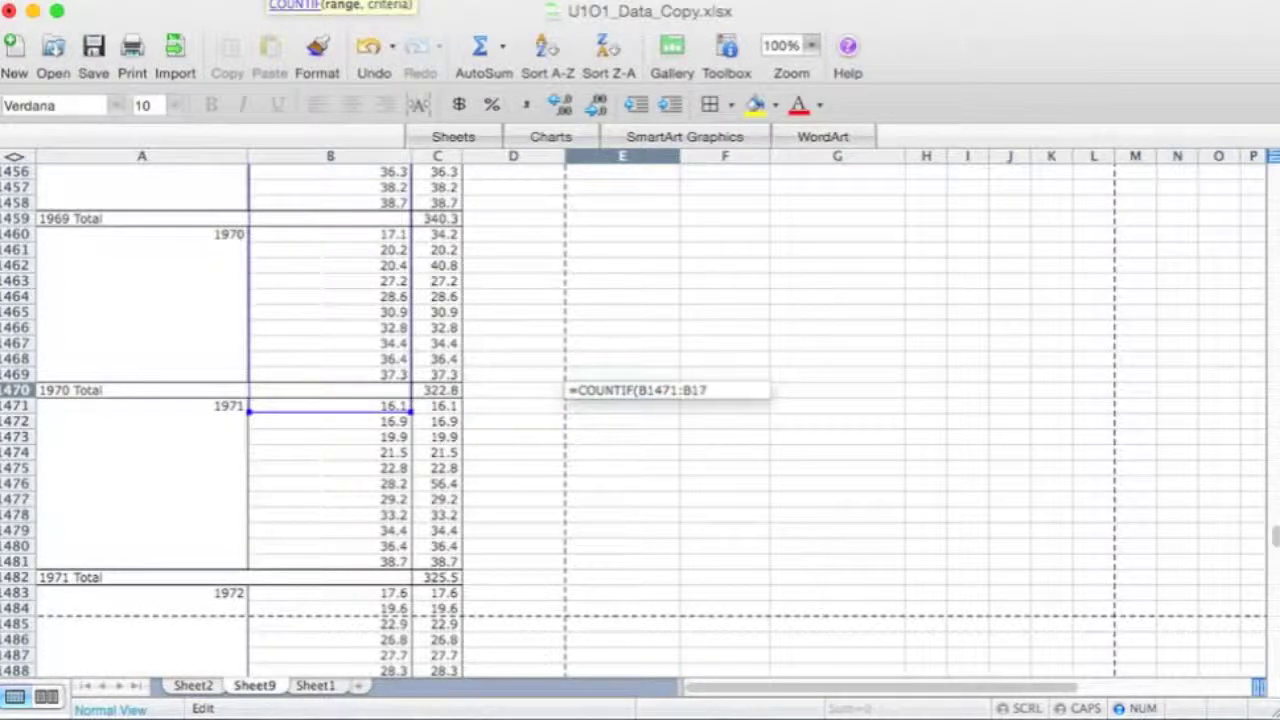
pyautogui.write('25')
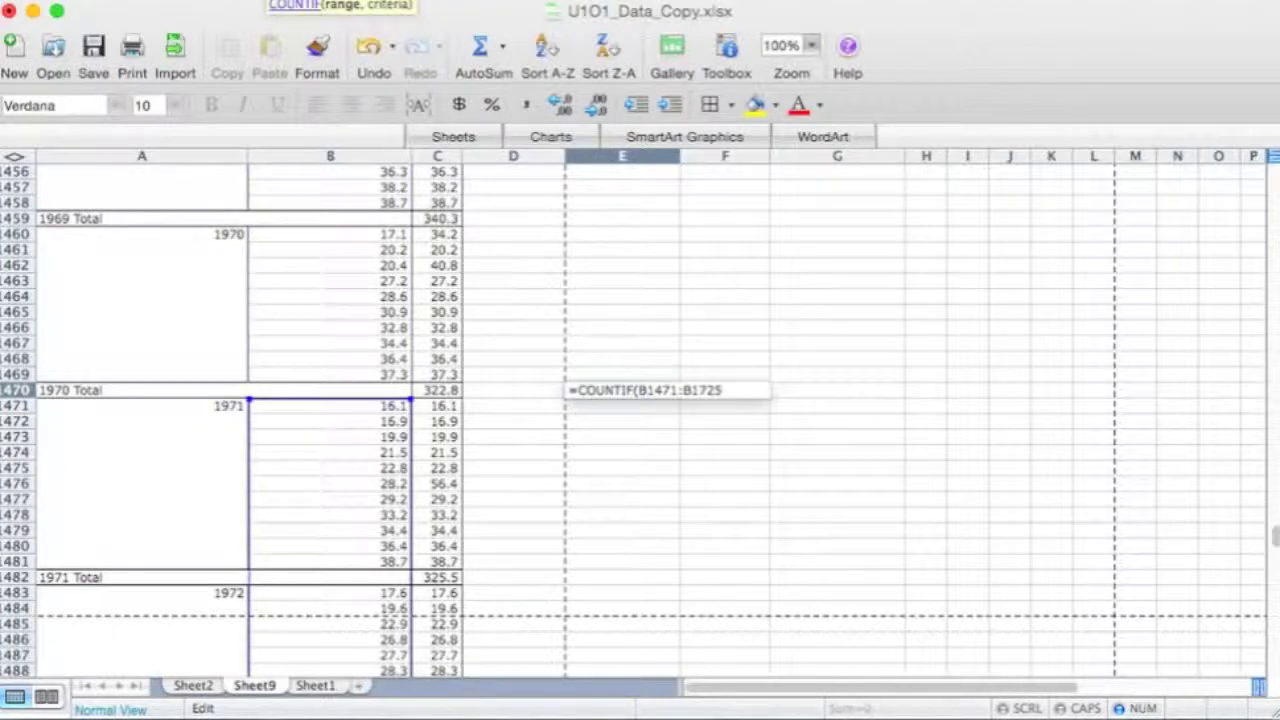
# Step: Complete the formula in E1470 with the criterion ">=30.0" and enter it
pyautogui.write(',">')
pyautogui.write('=30.0')
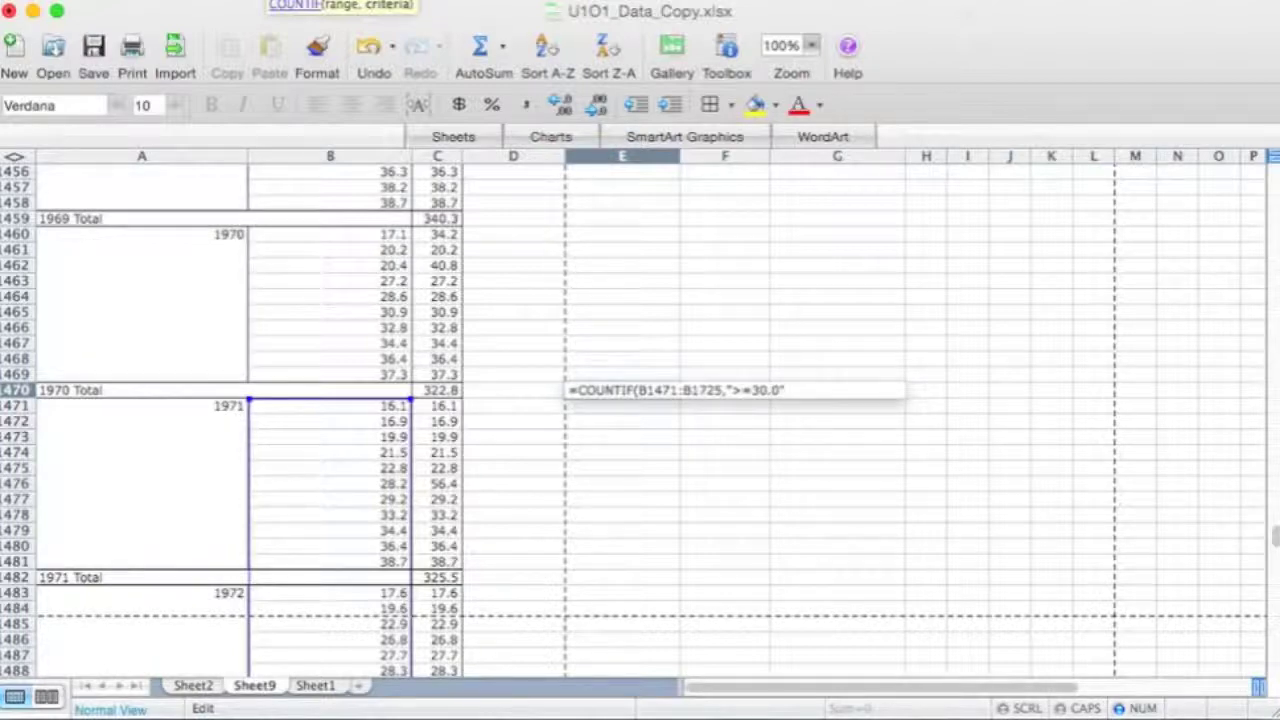
pyautogui.write('"')
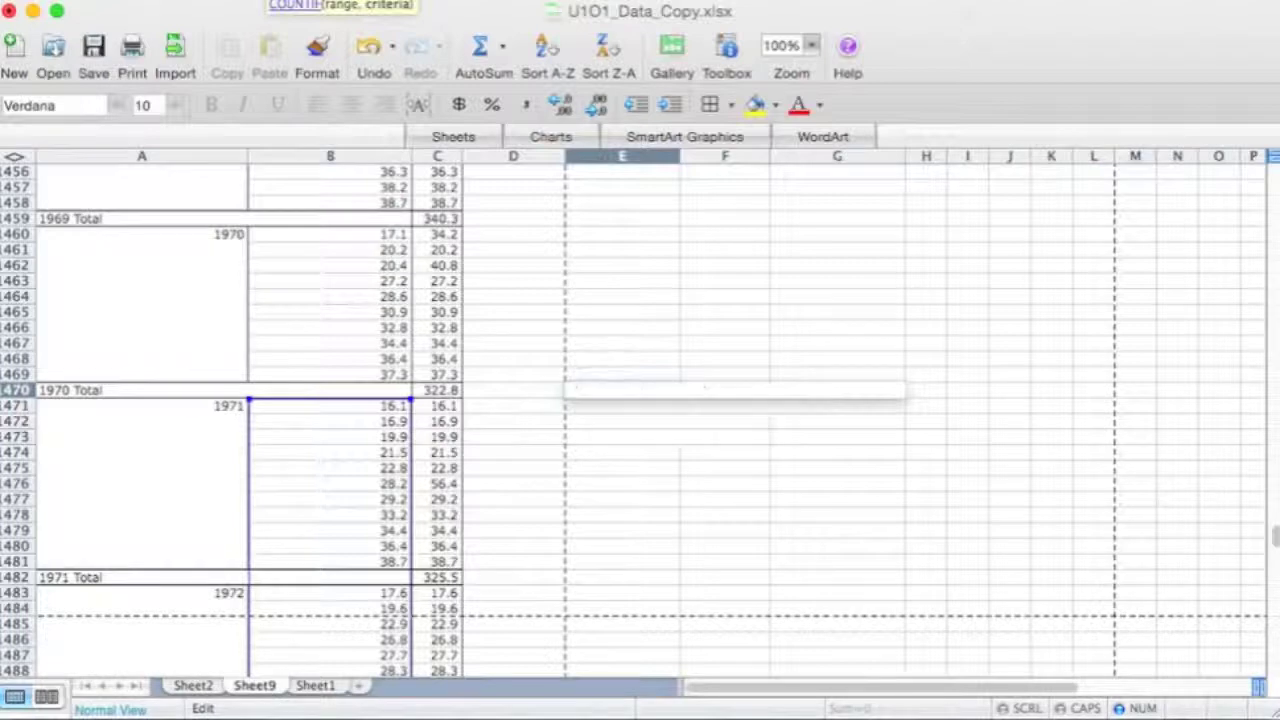
pyautogui.write(')')
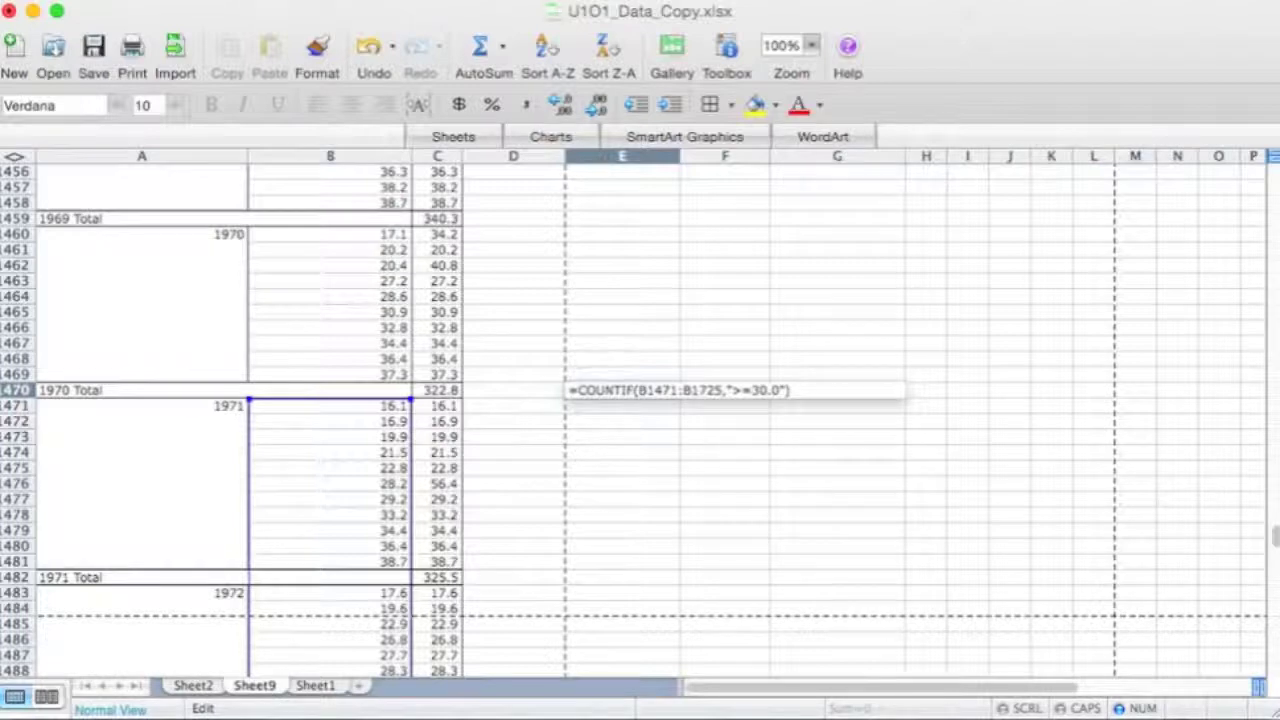
pyautogui.press('Return')
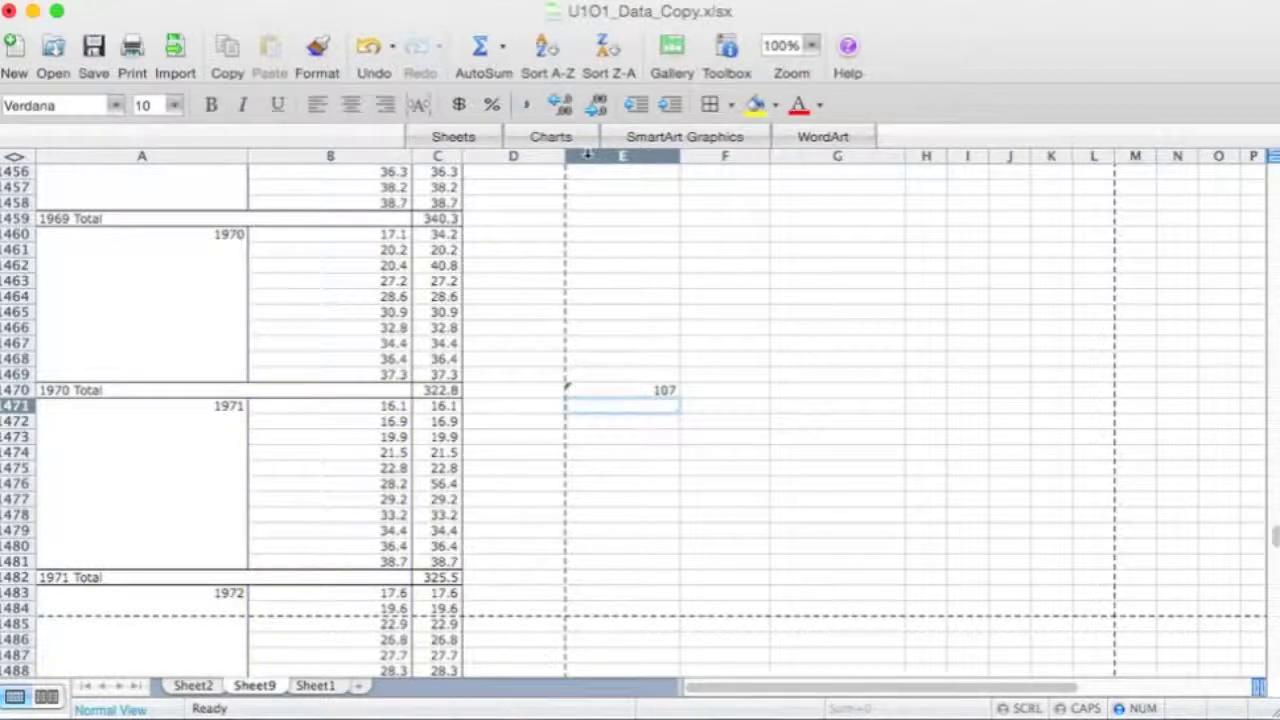
# Step: Fill the COUNTIF formula from E1470 down into E1471
pyautogui.click(620, 392)
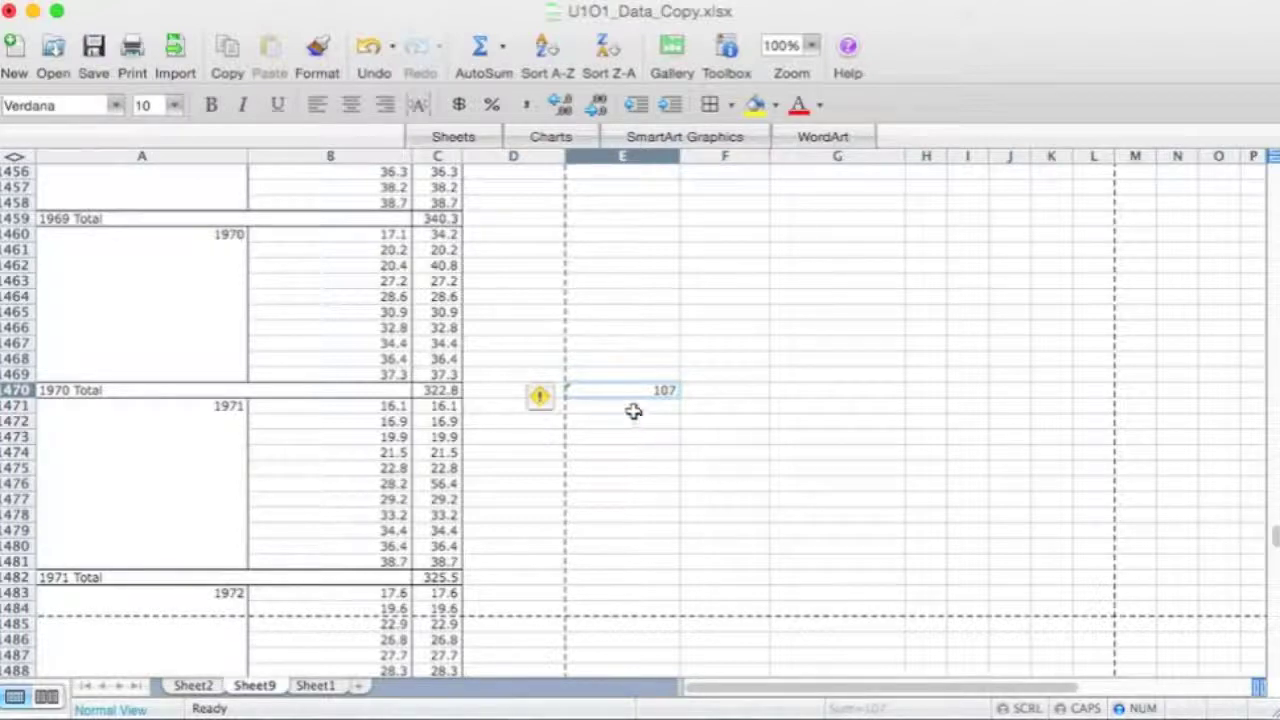
pyautogui.click(633, 407)
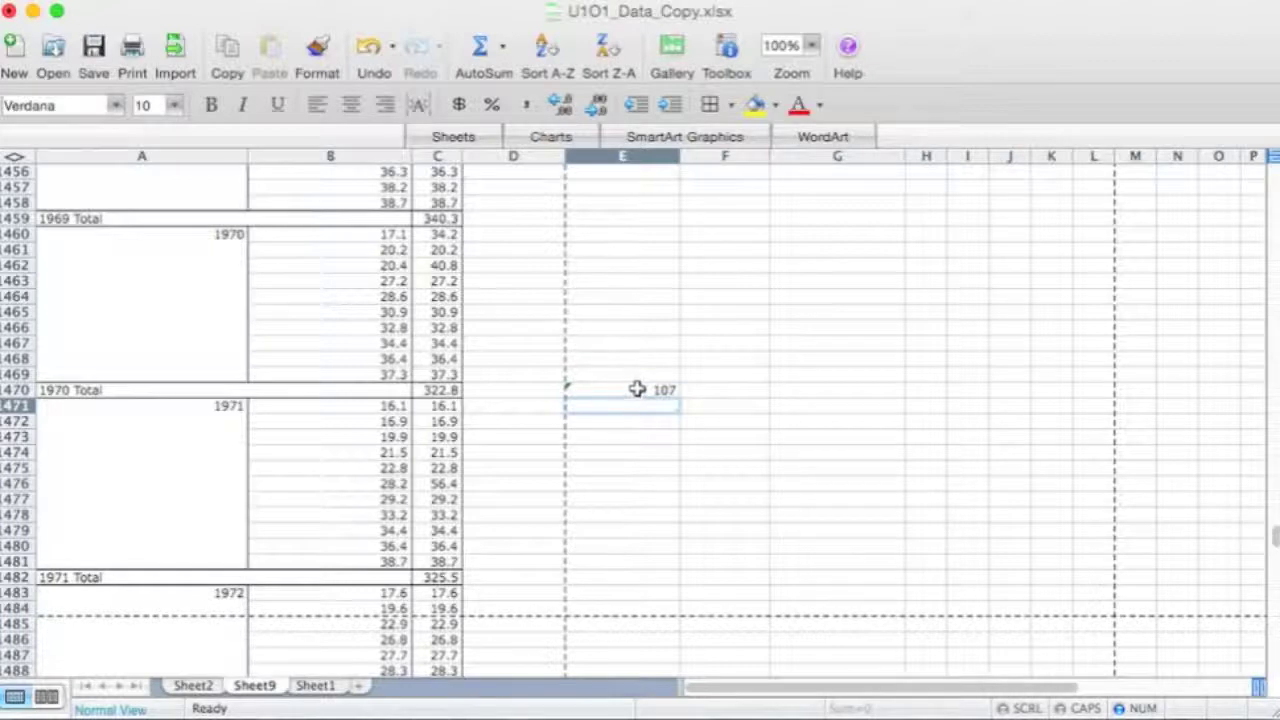
pyautogui.click(637, 390)
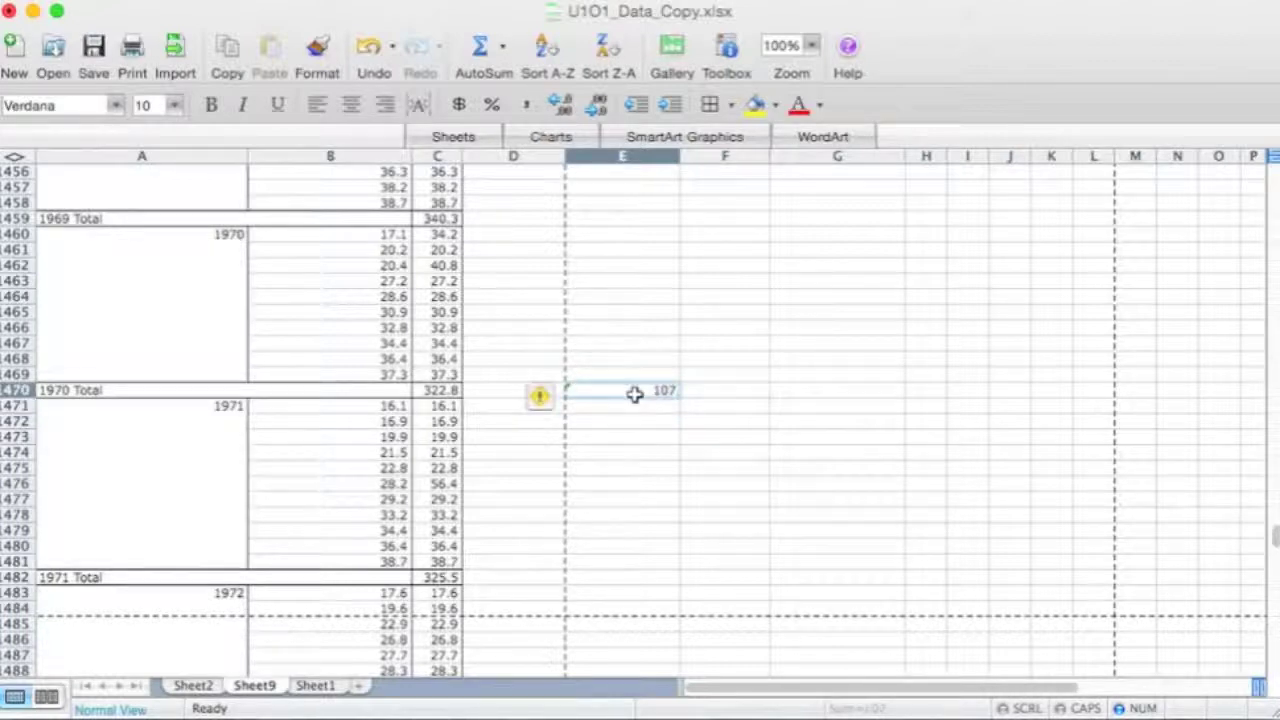
pyautogui.moveTo(634, 394); pyautogui.dragTo(634, 404)
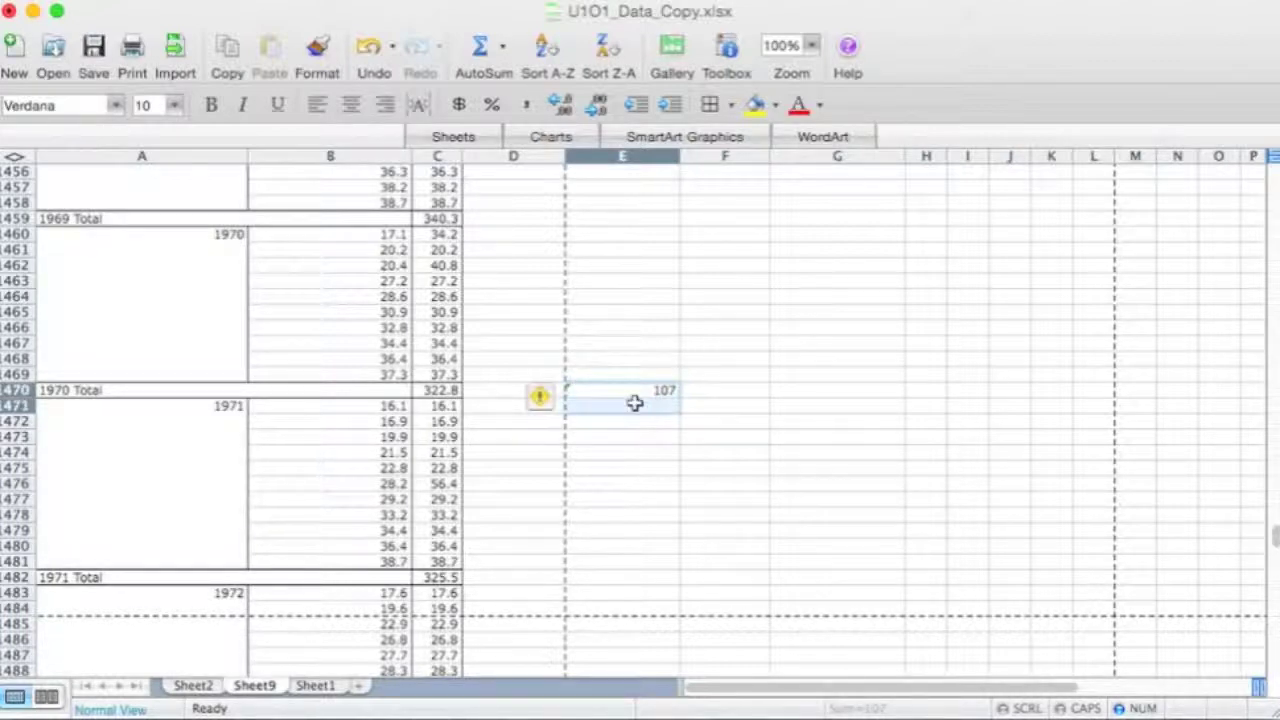
pyautogui.click(198, 3)
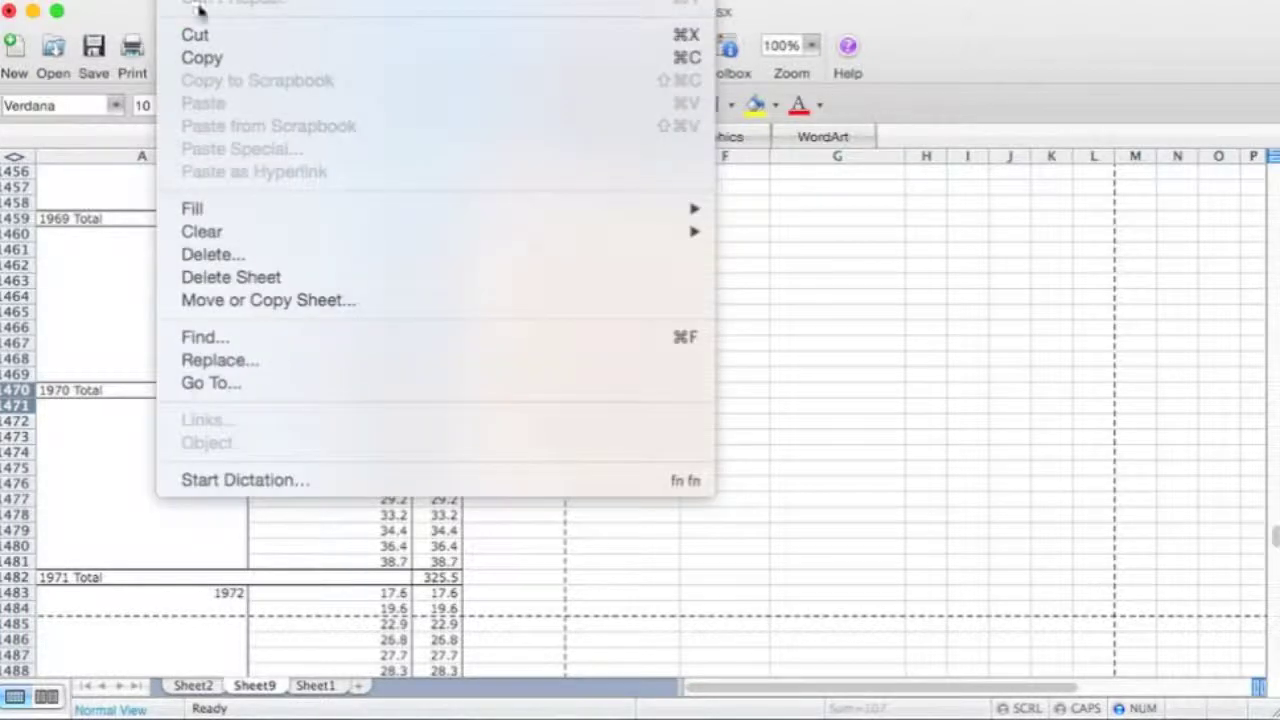
pyautogui.moveTo(628, 212)
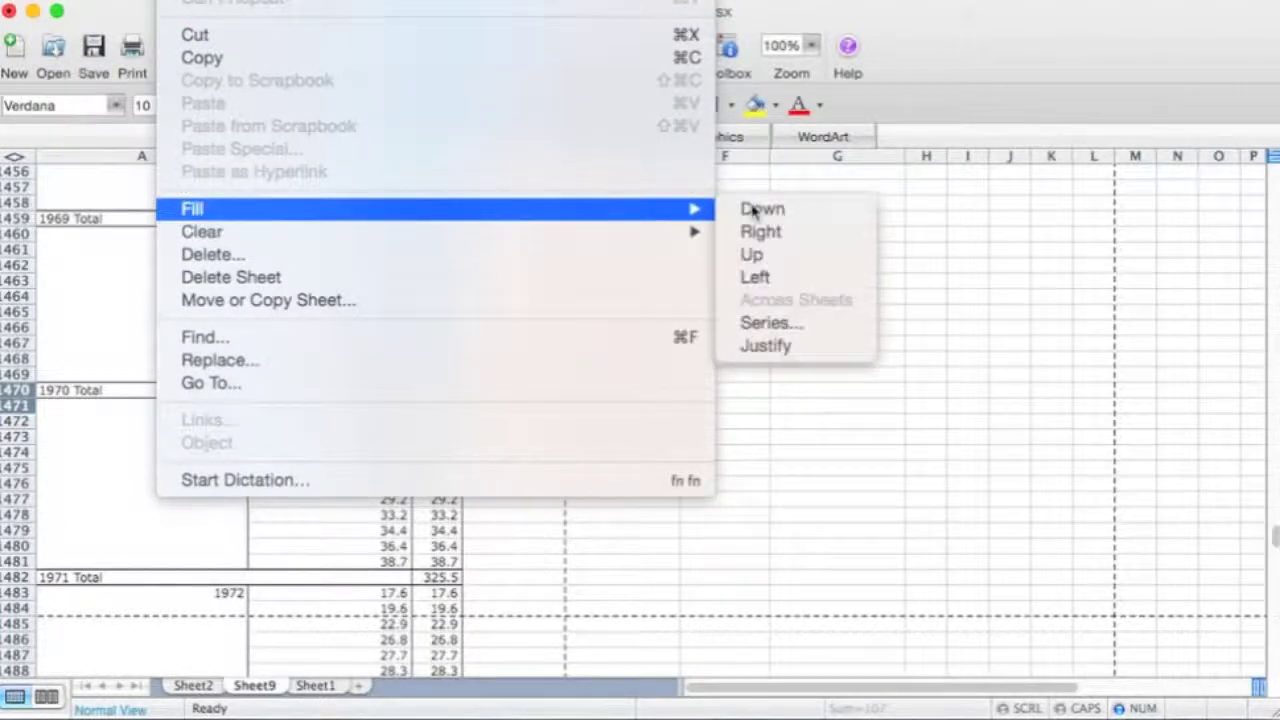
pyautogui.click(785, 210)
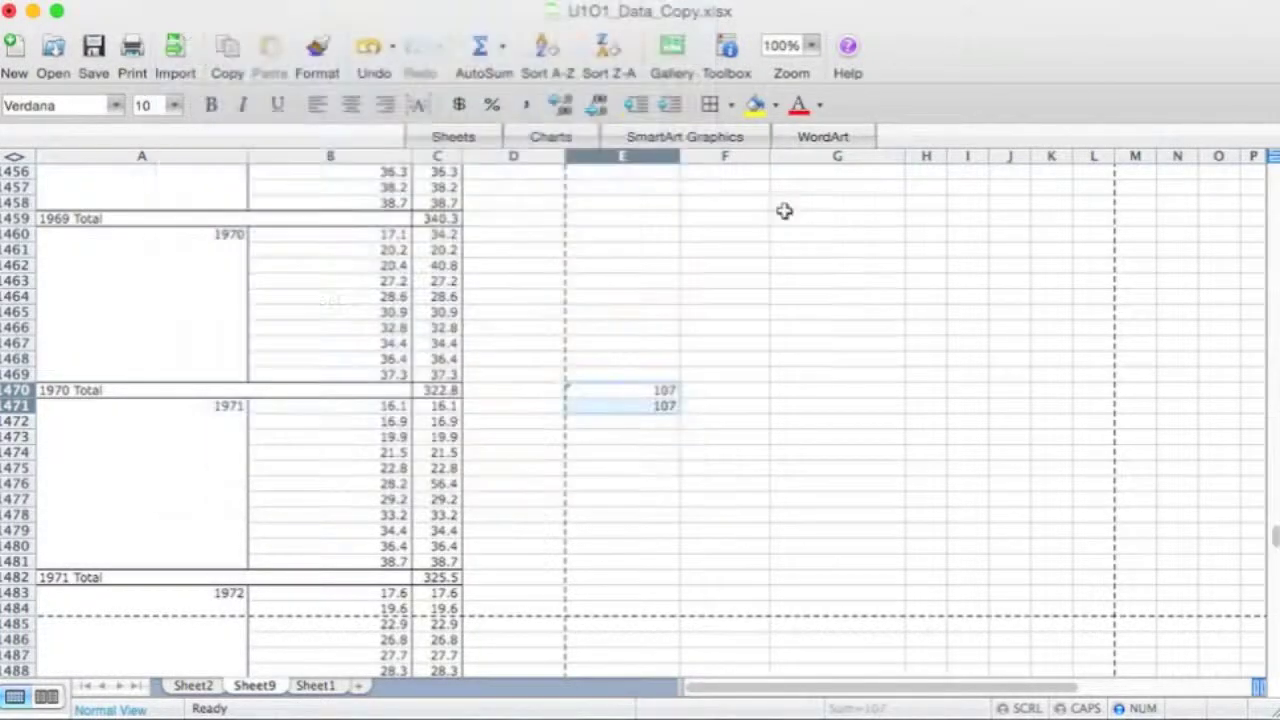
# Step: Insert the range B1727:B1977, covering the 1991 to 2010 temperatures, at the start of the COUNTIF range in E1471
pyautogui.click(634, 407)
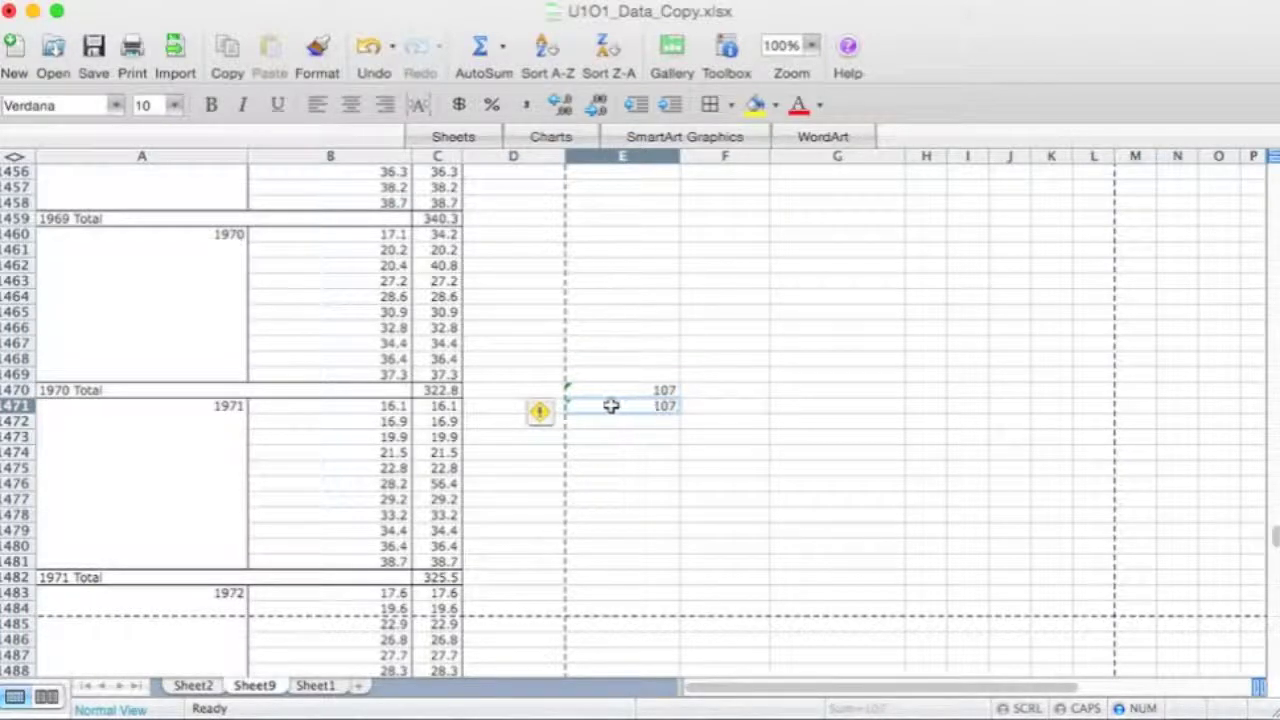
pyautogui.doubleClick(642, 407)
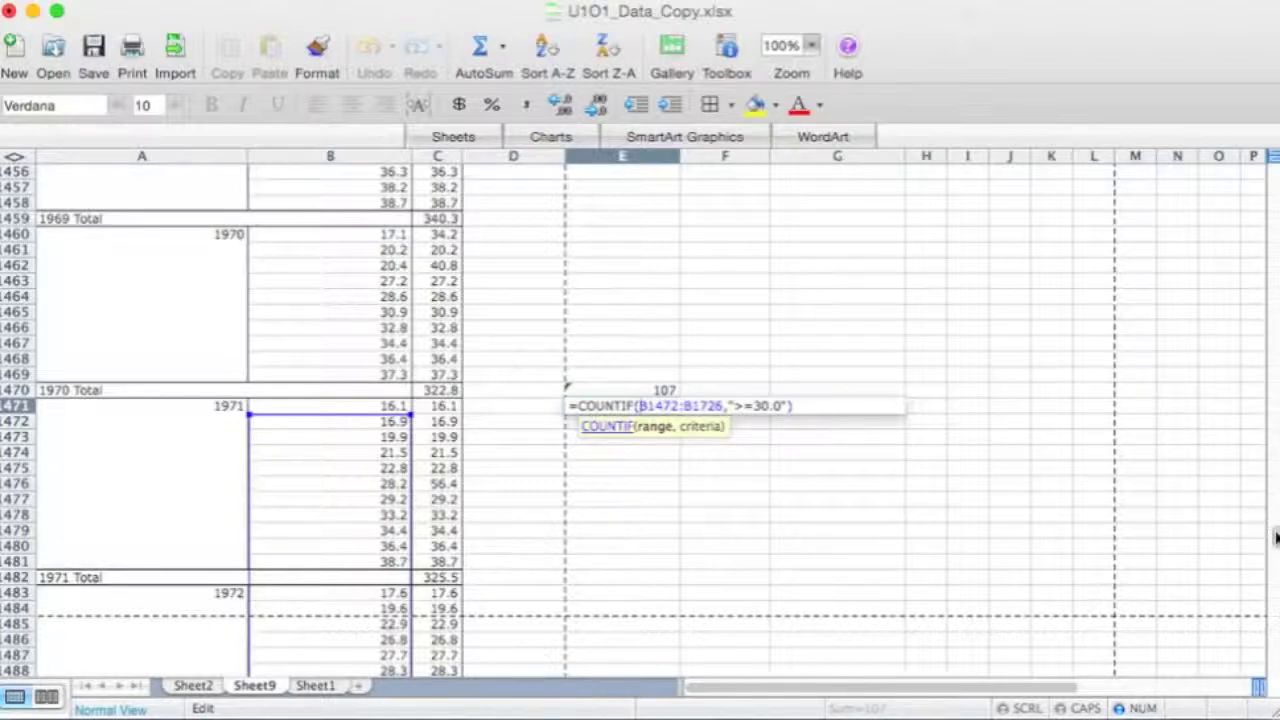
pyautogui.click(1276, 537)
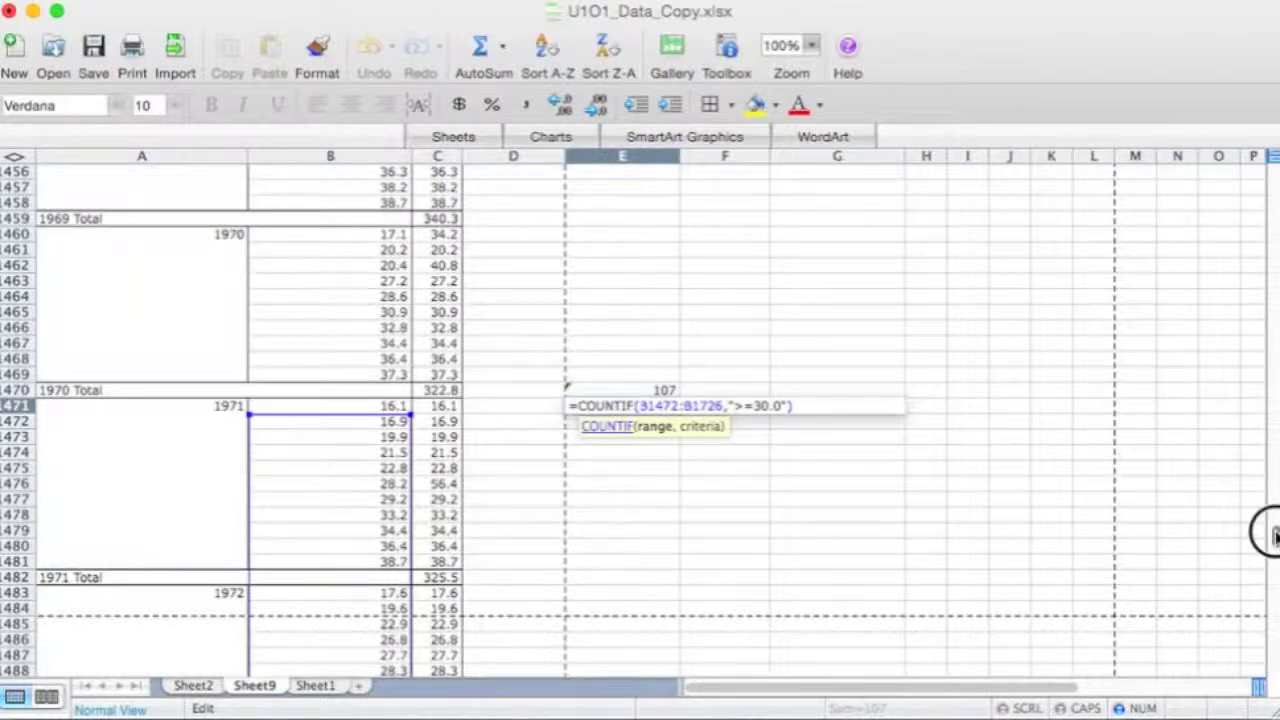
pyautogui.moveTo(1276, 537); pyautogui.dragTo(1276, 600)
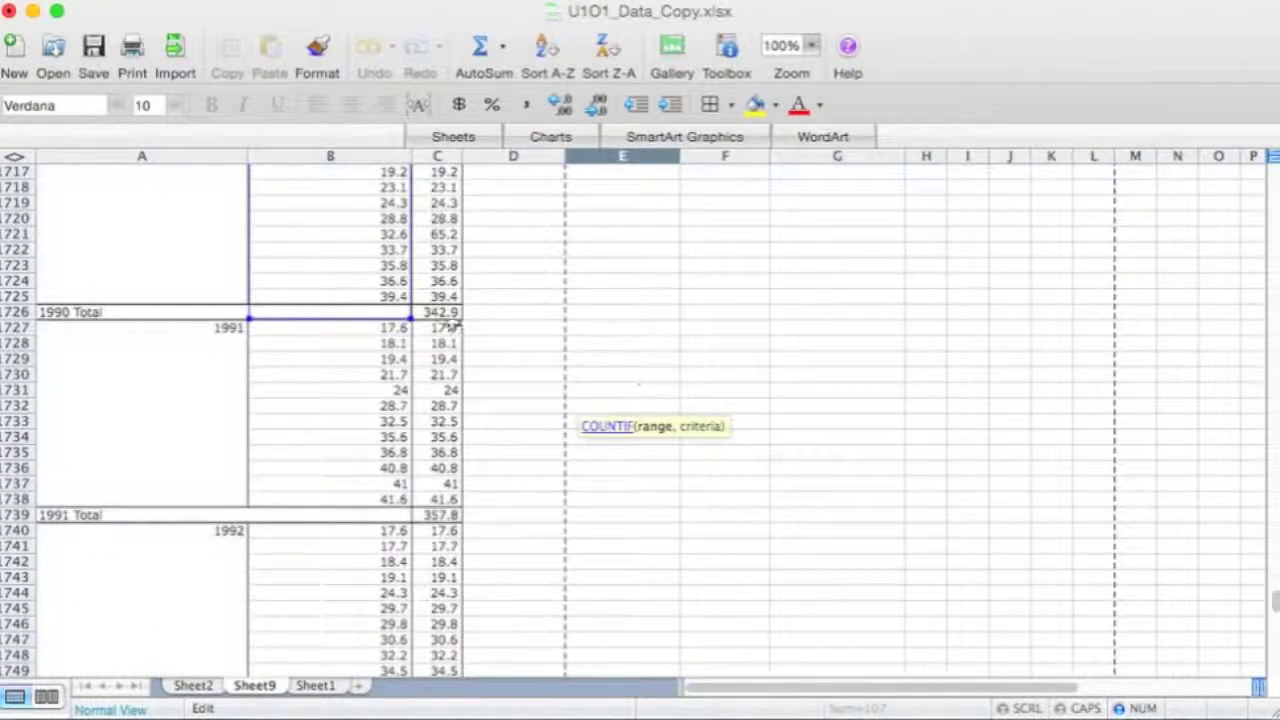
pyautogui.click(365, 327)
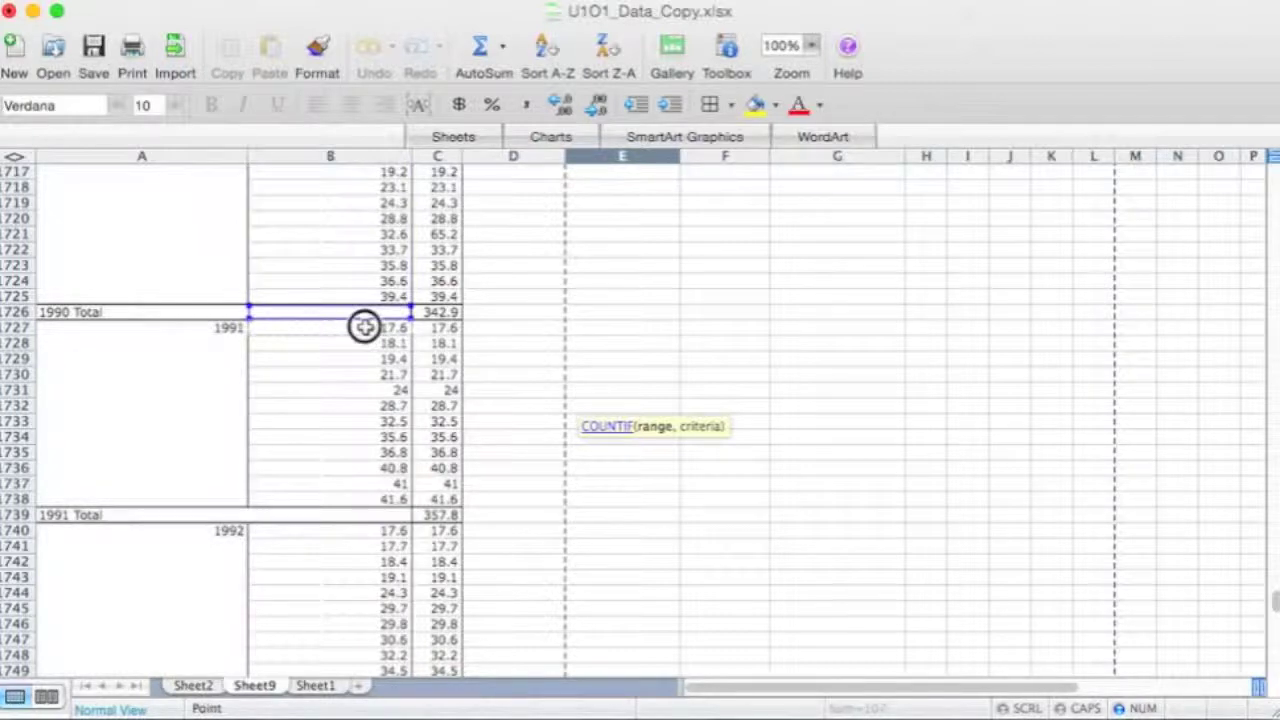
pyautogui.moveTo(365, 327); pyautogui.dragTo(334, 371)
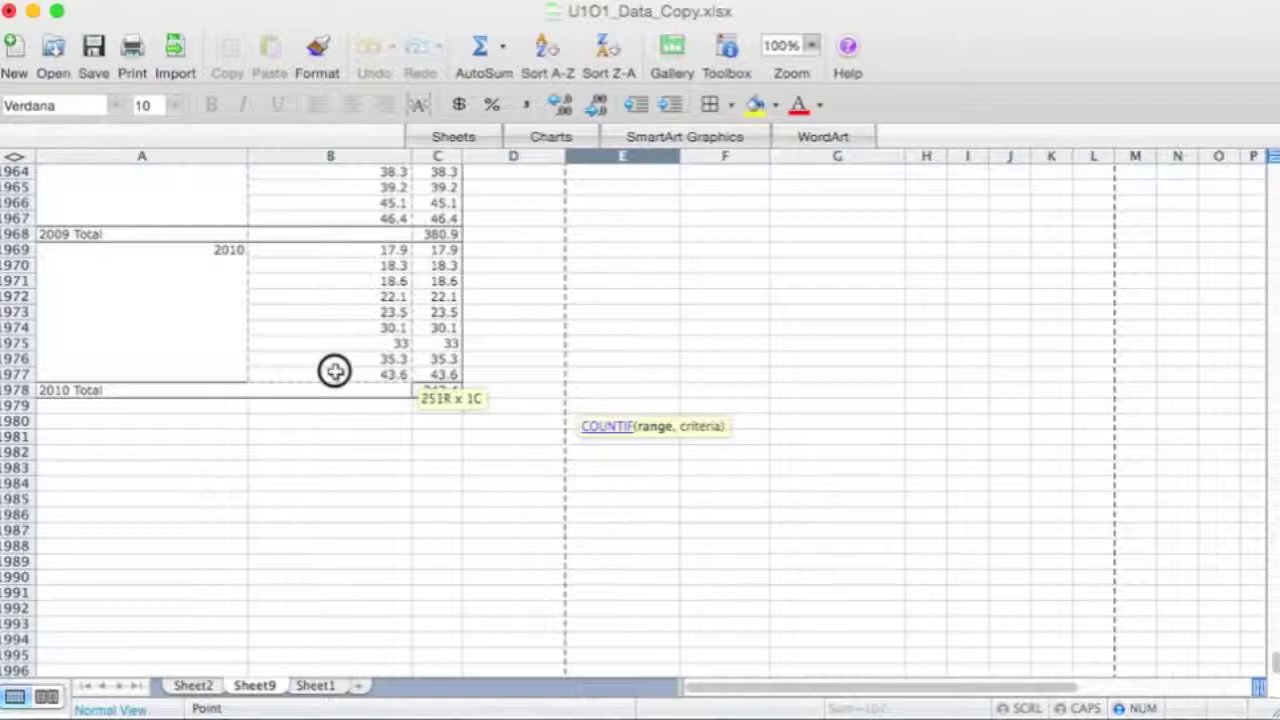
pyautogui.moveTo(334, 371); pyautogui.dragTo(334, 371)
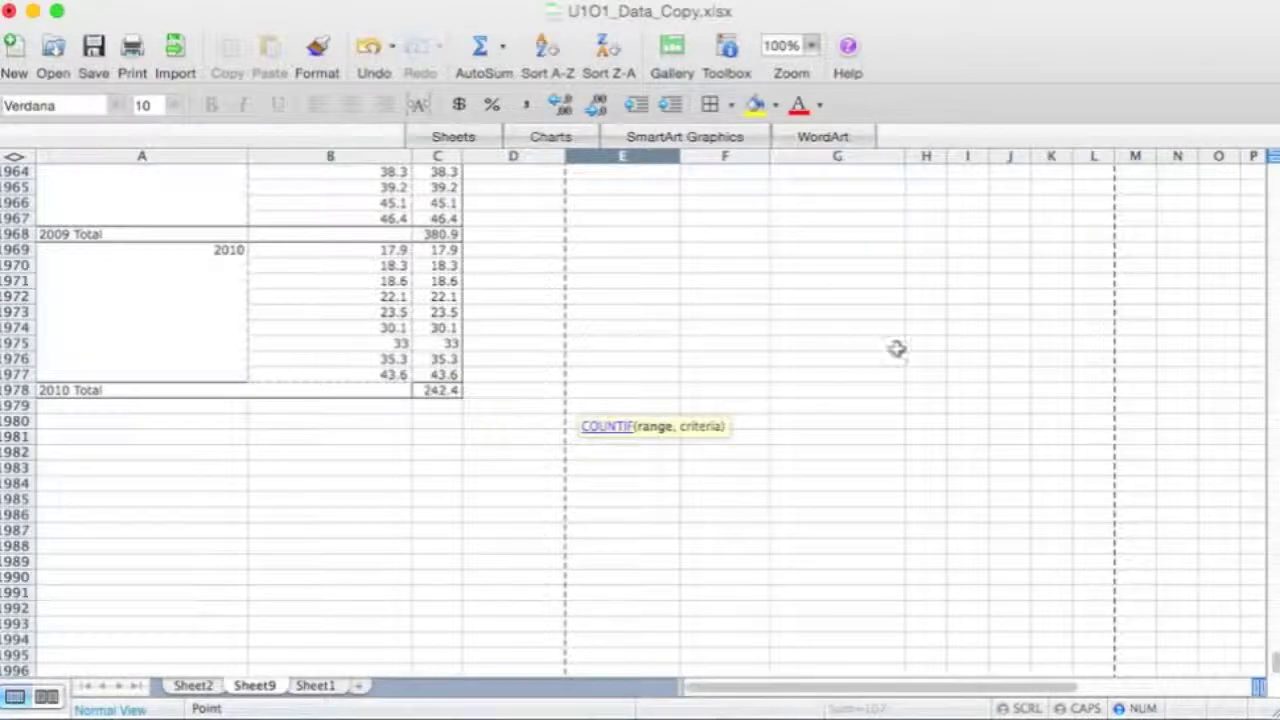
# Step: Remove the leftover range B1472:B1726 from the COUNTIF formula in E1471, keep the criterion ">=30.0" and enter it
pyautogui.click(1268, 660)
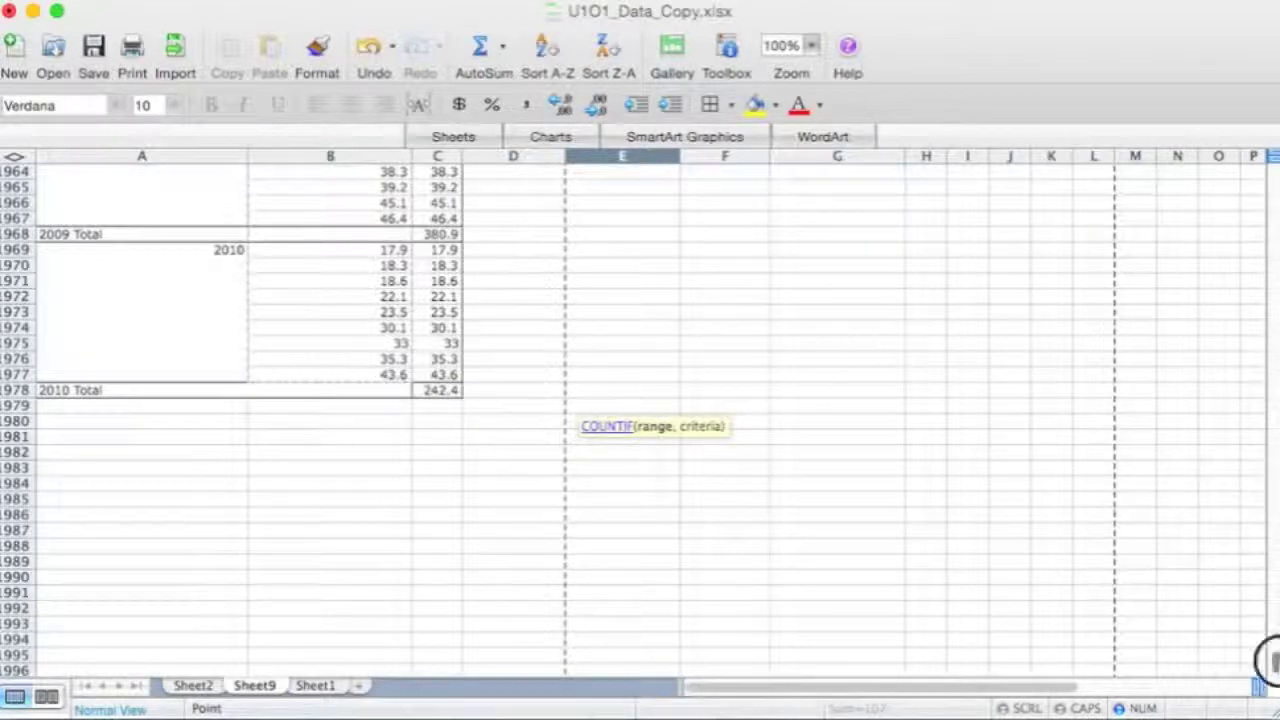
pyautogui.moveTo(1268, 660); pyautogui.dragTo(1257, 540)
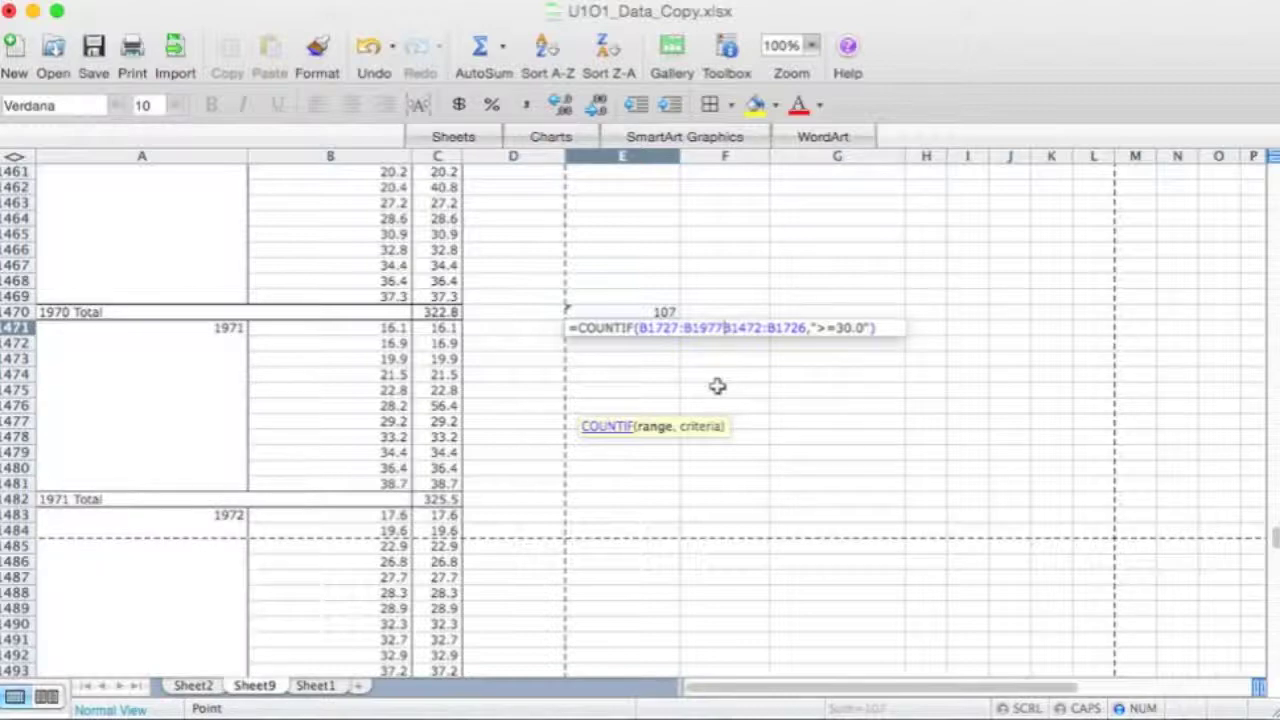
pyautogui.click(803, 330)
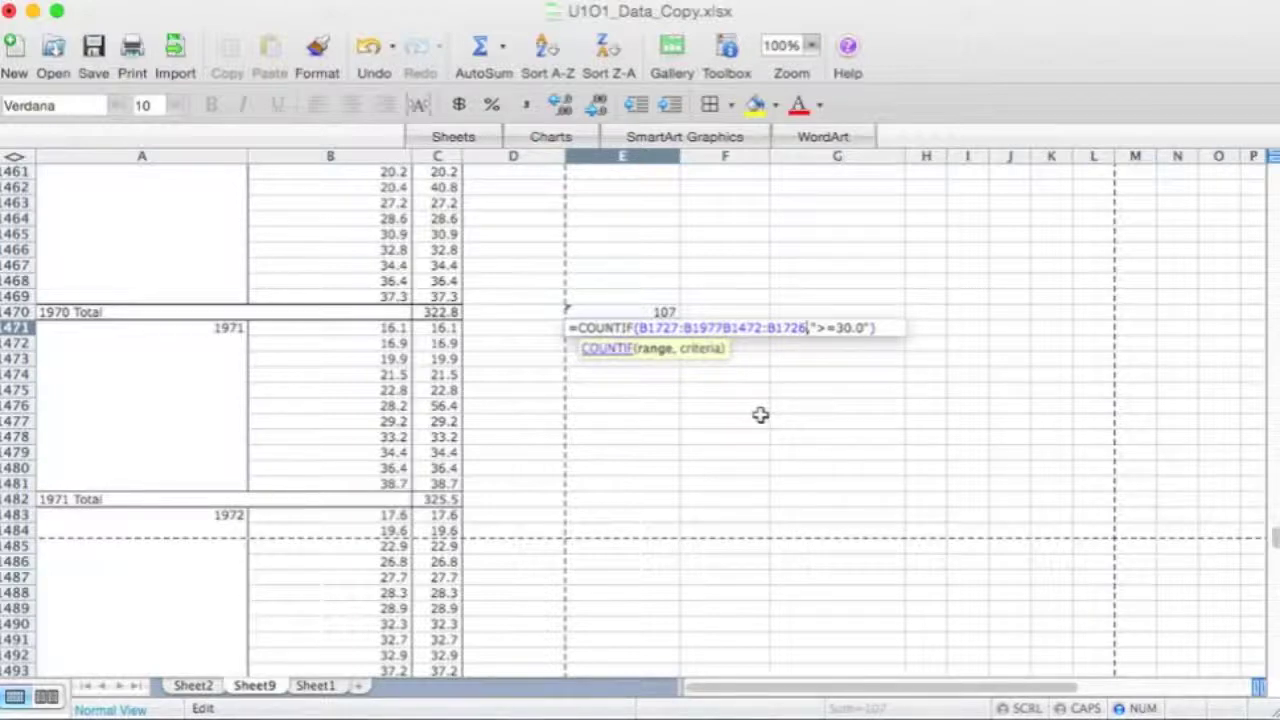
pyautogui.press('BackSpace')
pyautogui.press('BackSpace')
pyautogui.press('BackSpace')
pyautogui.press('BackSpace')
pyautogui.press('BackSpace')
pyautogui.press('BackSpace')
pyautogui.press('BackSpace')
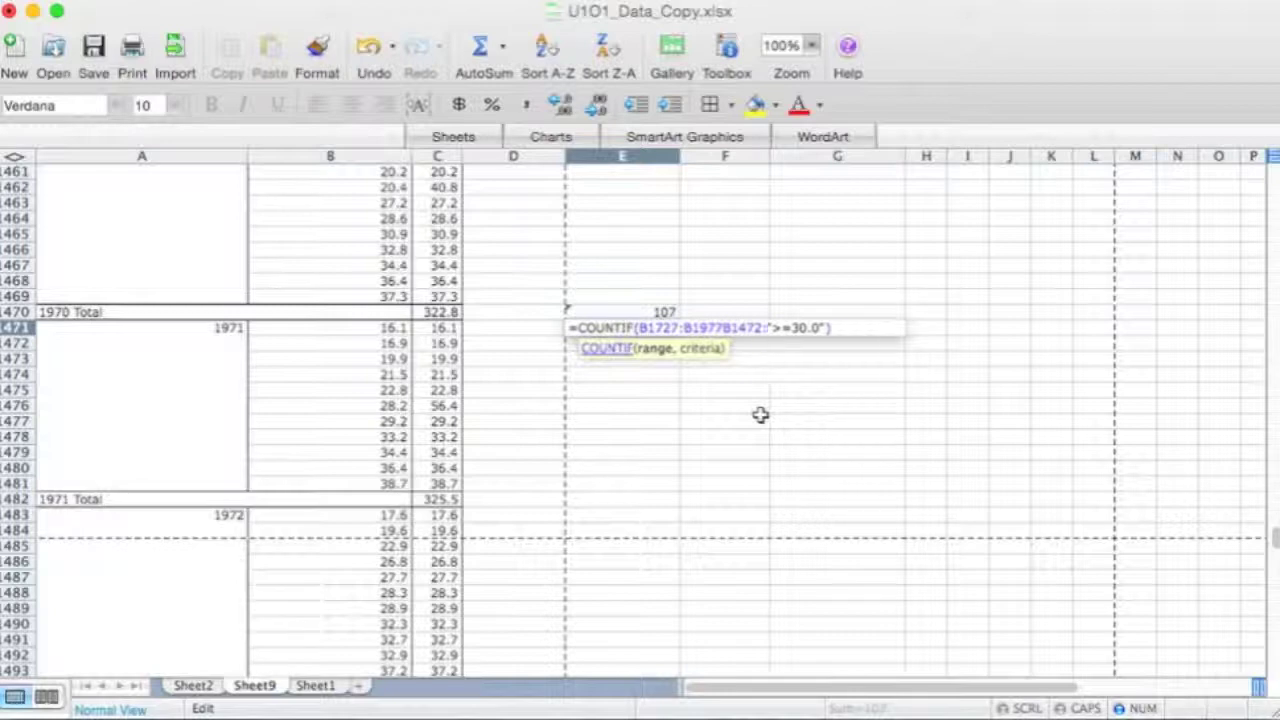
pyautogui.press('BackSpace')
pyautogui.press('BackSpace')
pyautogui.press('BackSpace')
pyautogui.press('BackSpace')
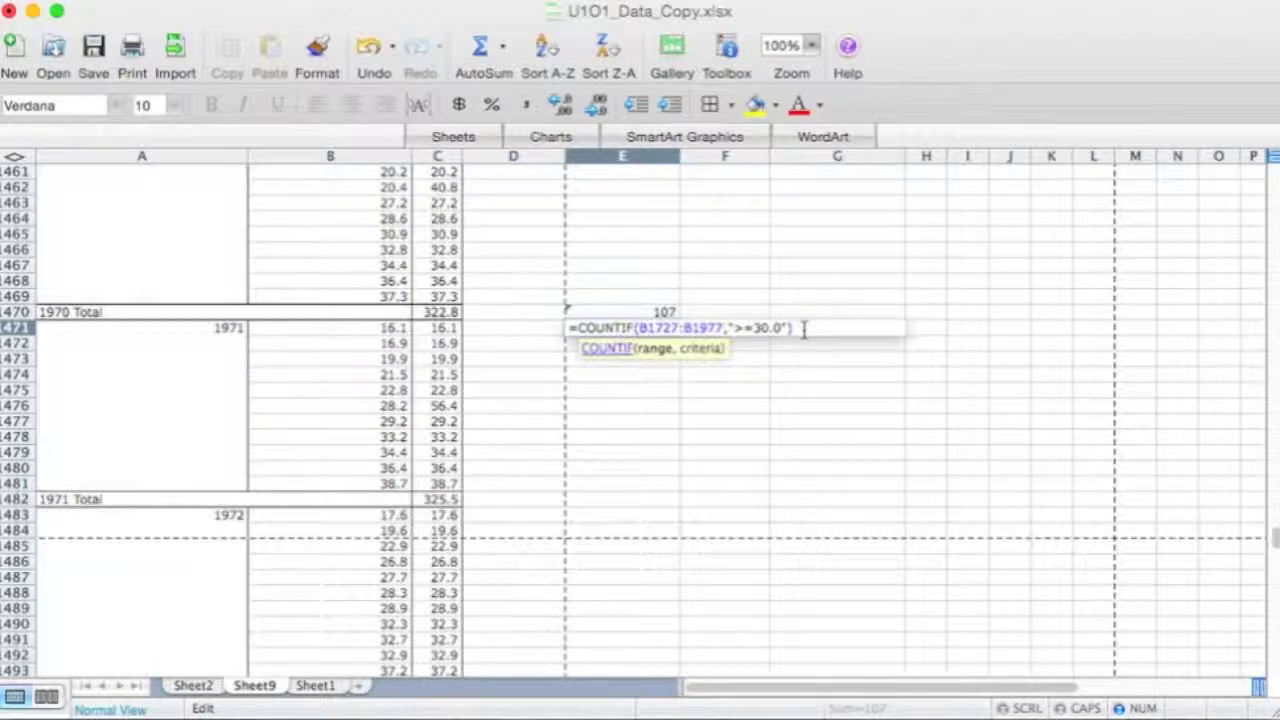
pyautogui.click(803, 329)
pyautogui.press('Return')
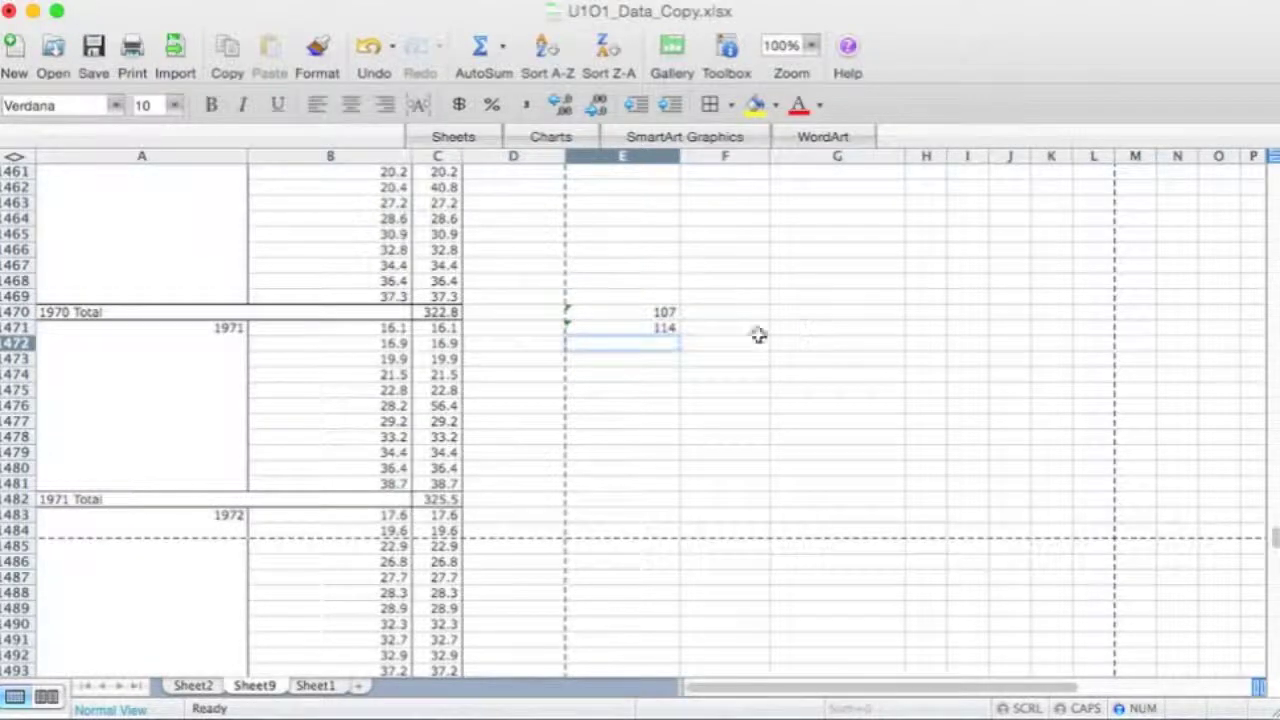
pyautogui.click(619, 329)
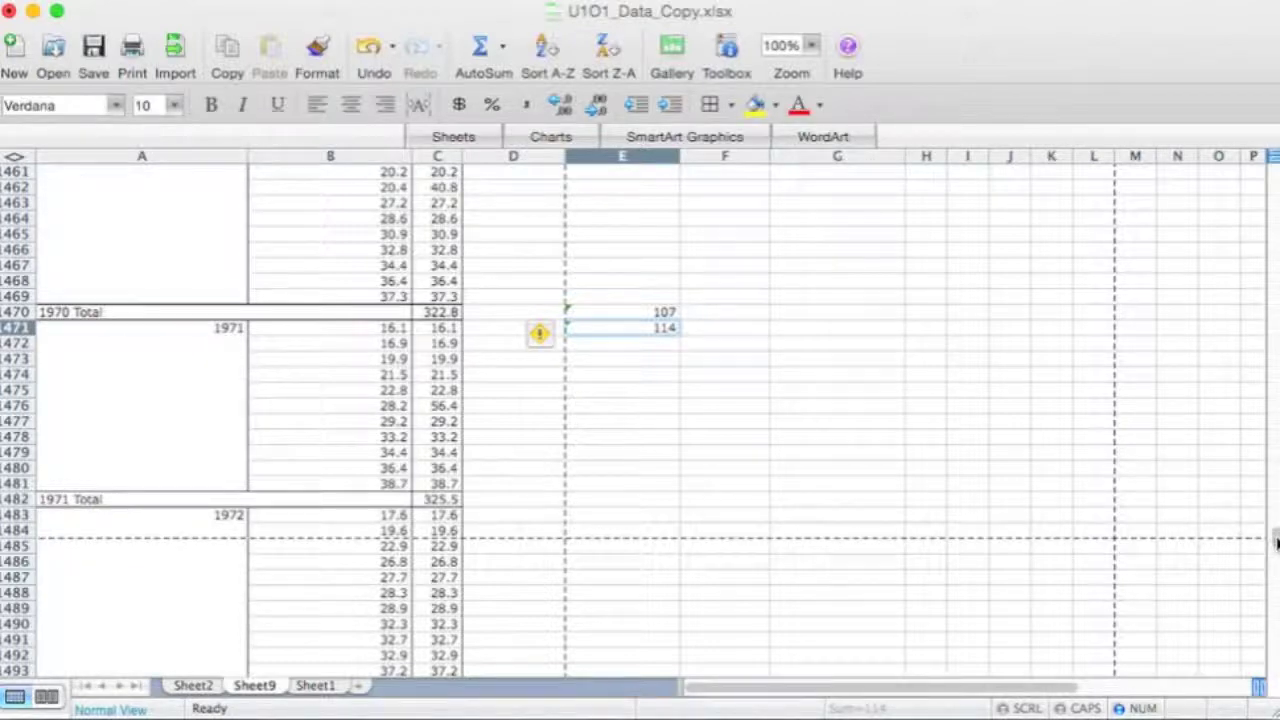
pyautogui.click(1276, 540)
pyautogui.moveTo(1272, 537); pyautogui.dragTo(1270, 530)
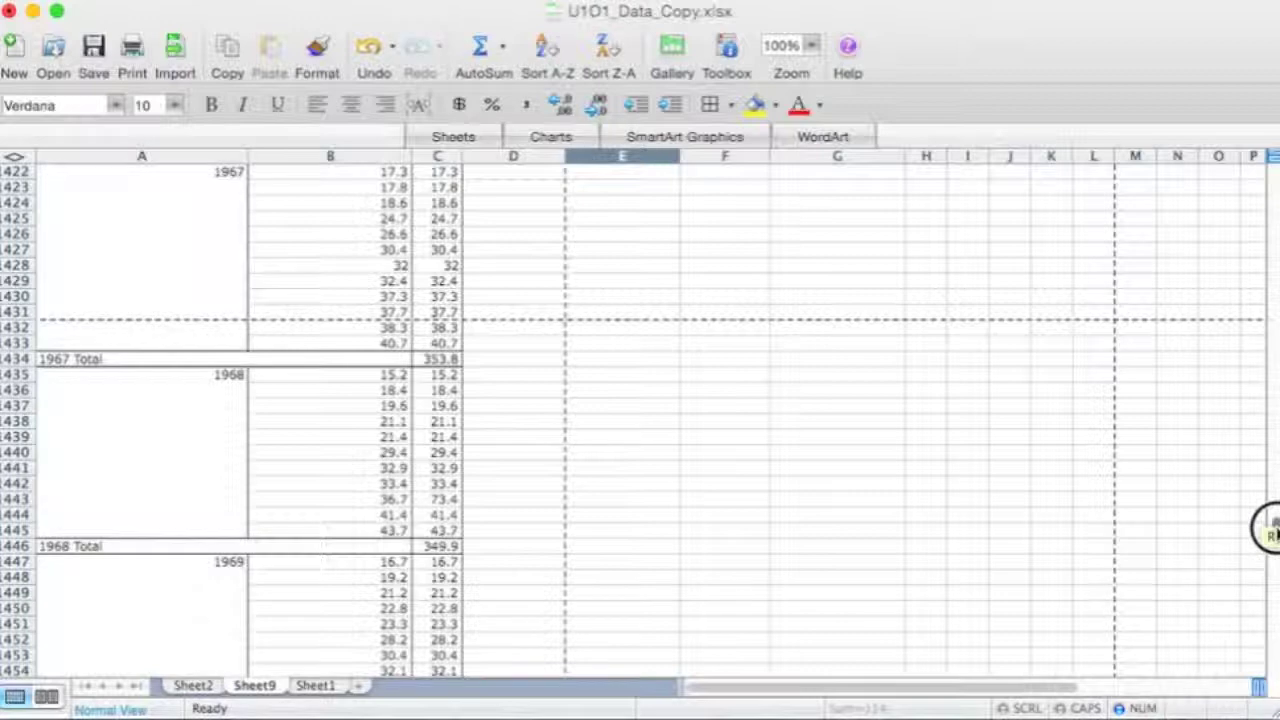
pyautogui.moveTo(1270, 530); pyautogui.dragTo(1271, 541)
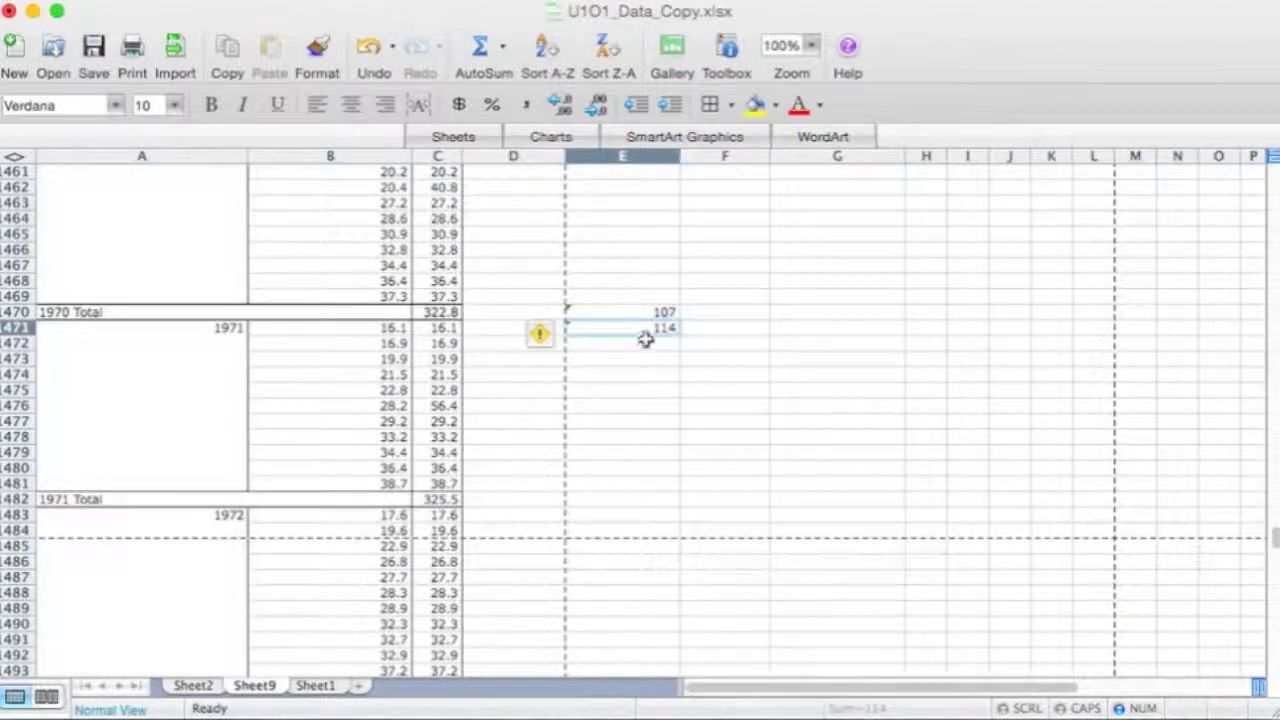
# Step: Enter the label "Number of Average Months > 30.0 C" in cell D1471, beside the 1991–2010 count
pyautogui.click(494, 331)
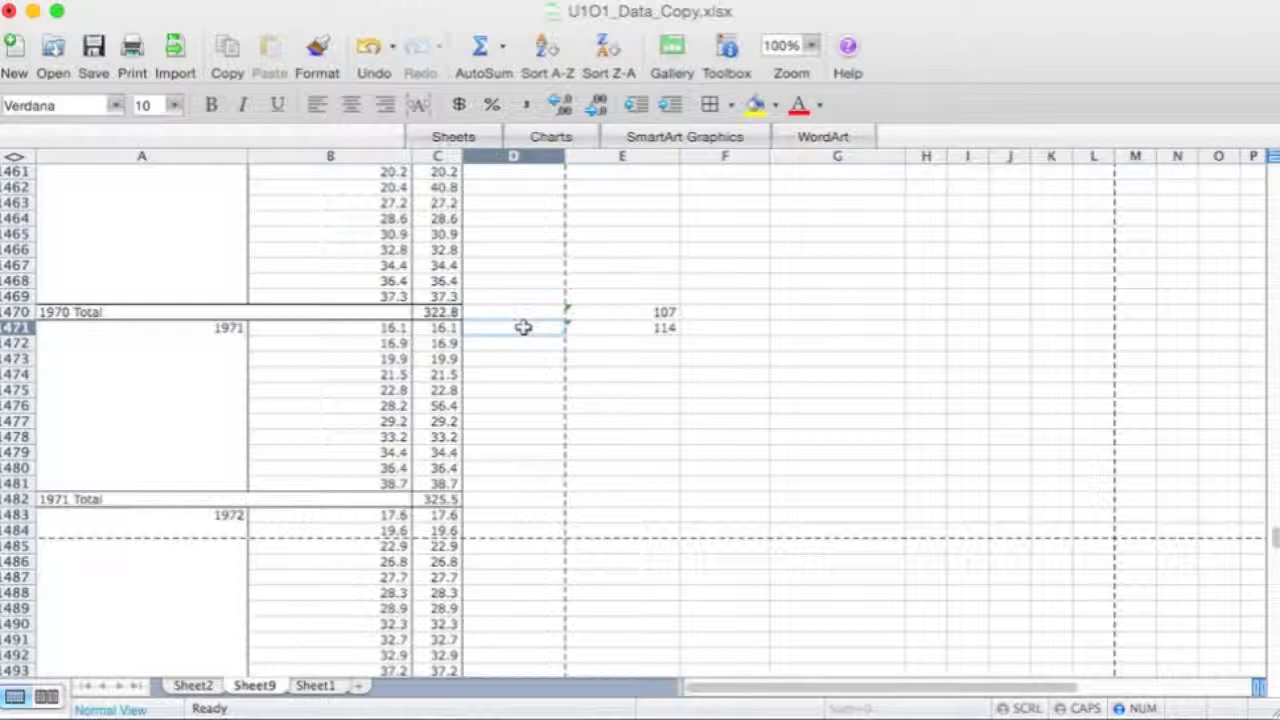
pyautogui.write('Number')
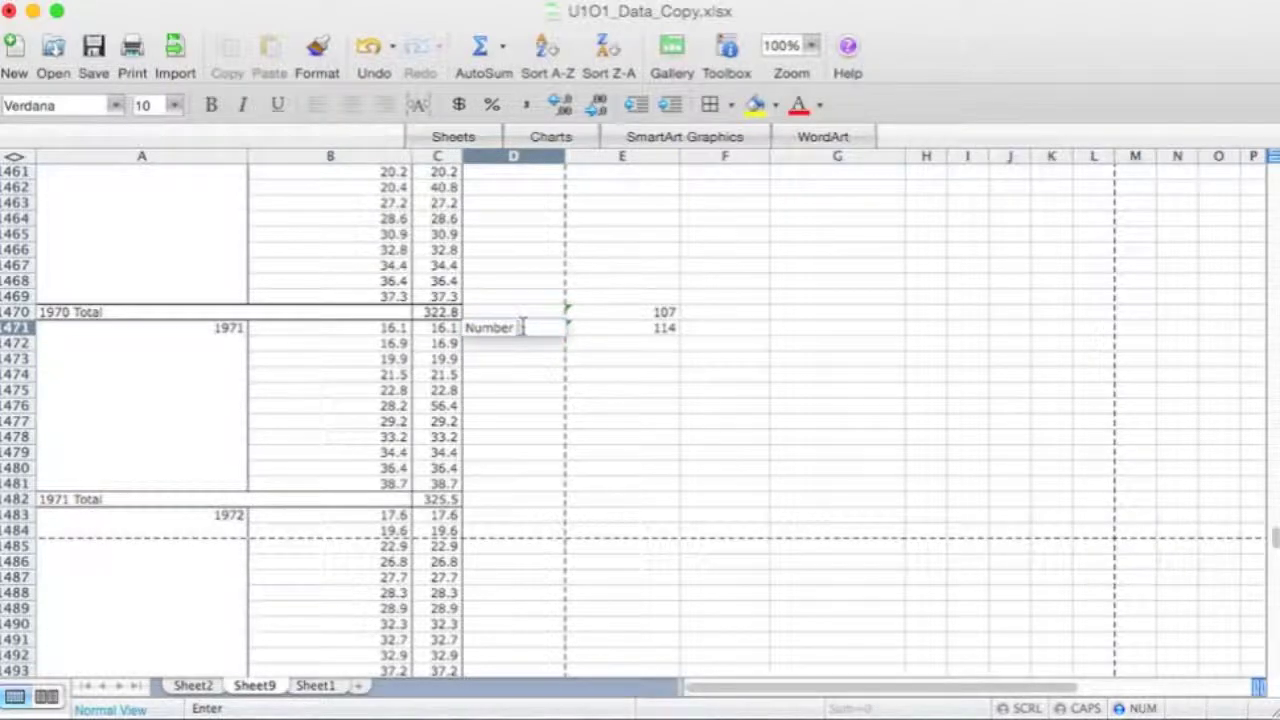
pyautogui.write(' of Average M')
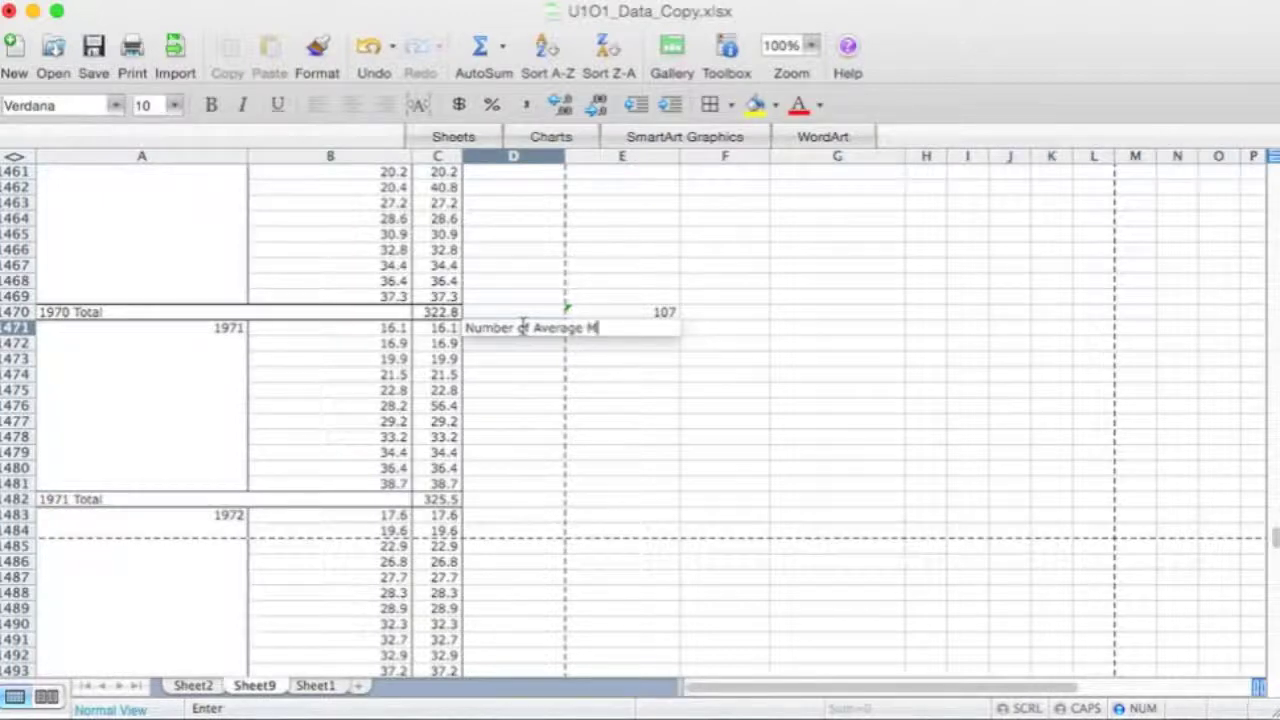
pyautogui.write('onths')
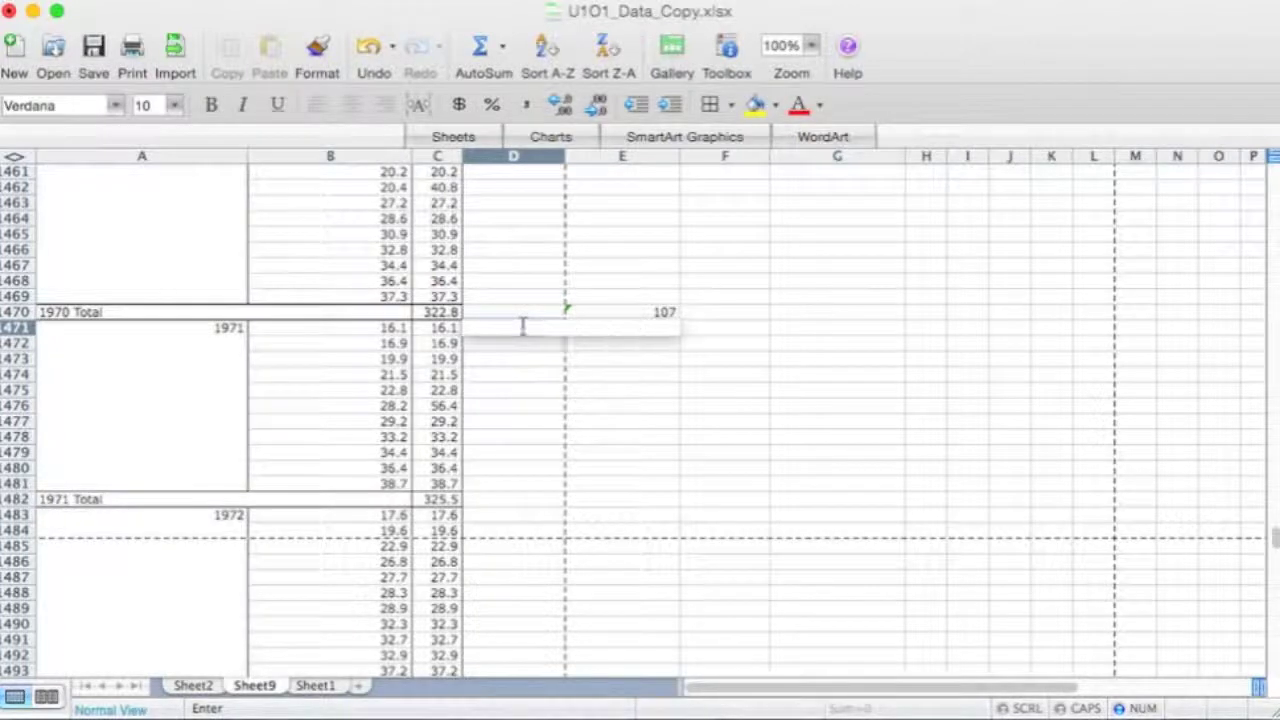
pyautogui.write(' > 30.0')
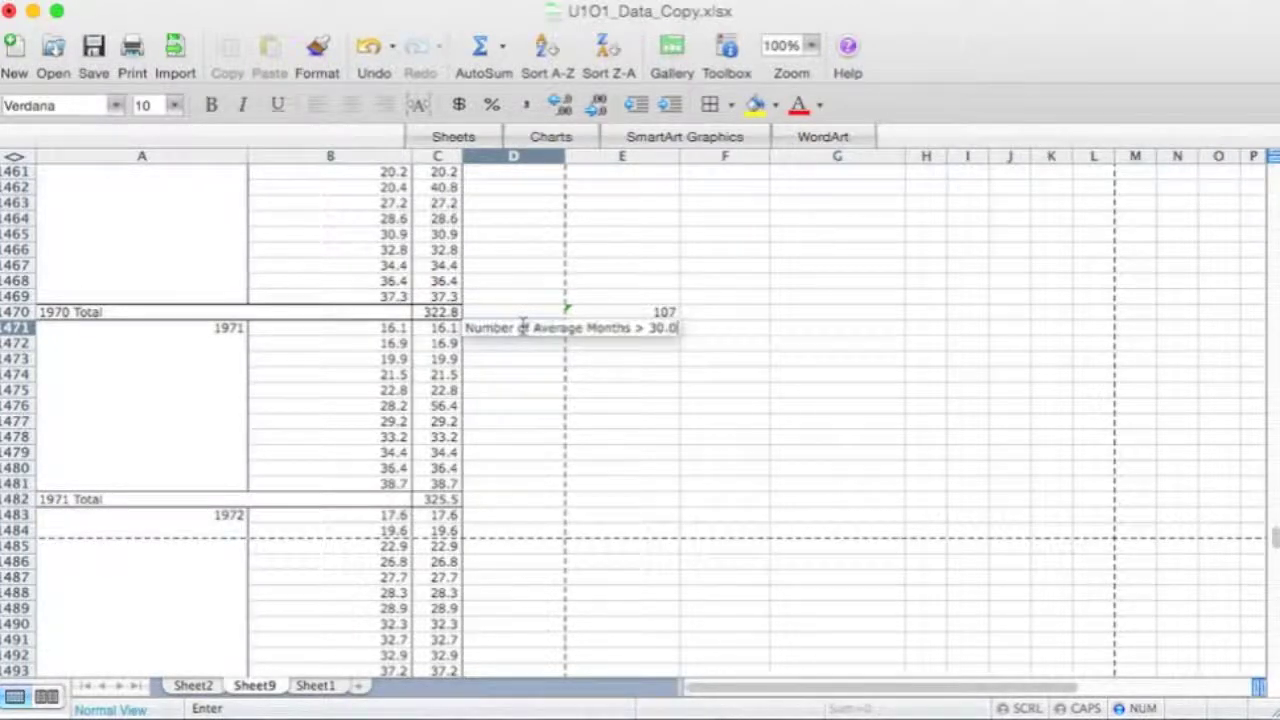
pyautogui.write(' C')
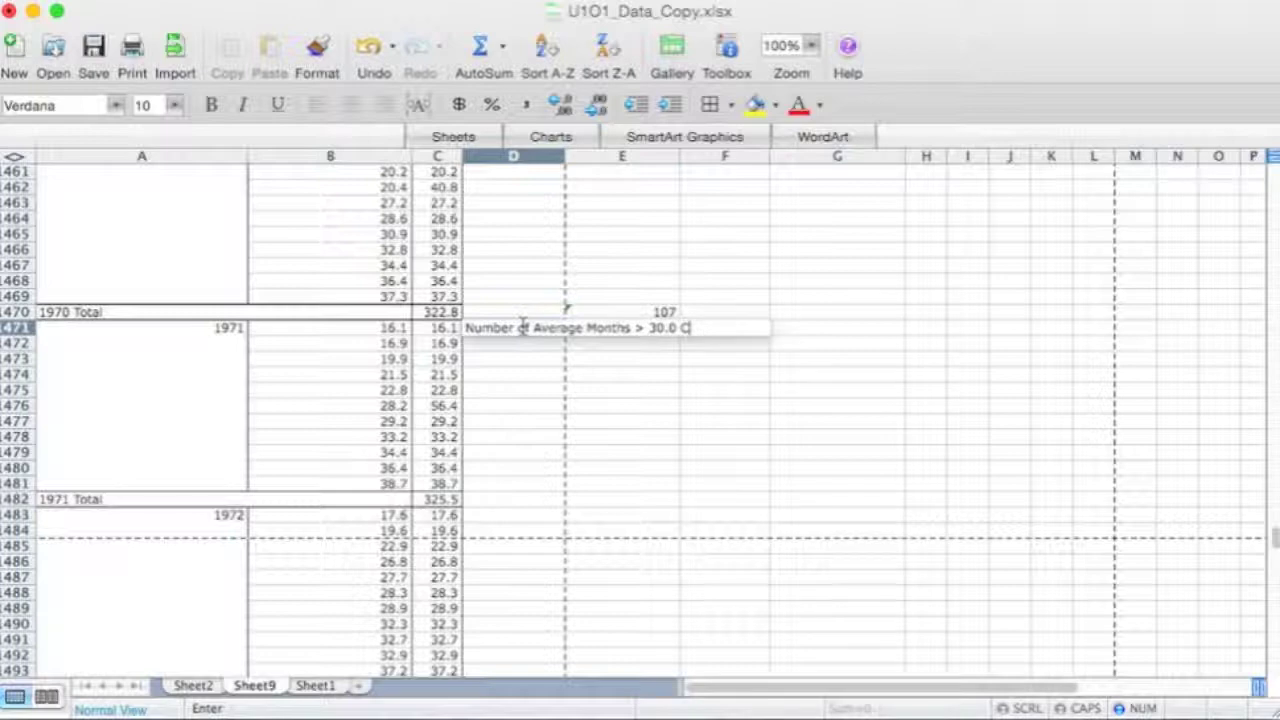
pyautogui.press('Return')
# Step: Copy the label from D1471 into D1470, beside the 1971–1990 count
pyautogui.click(535, 330)
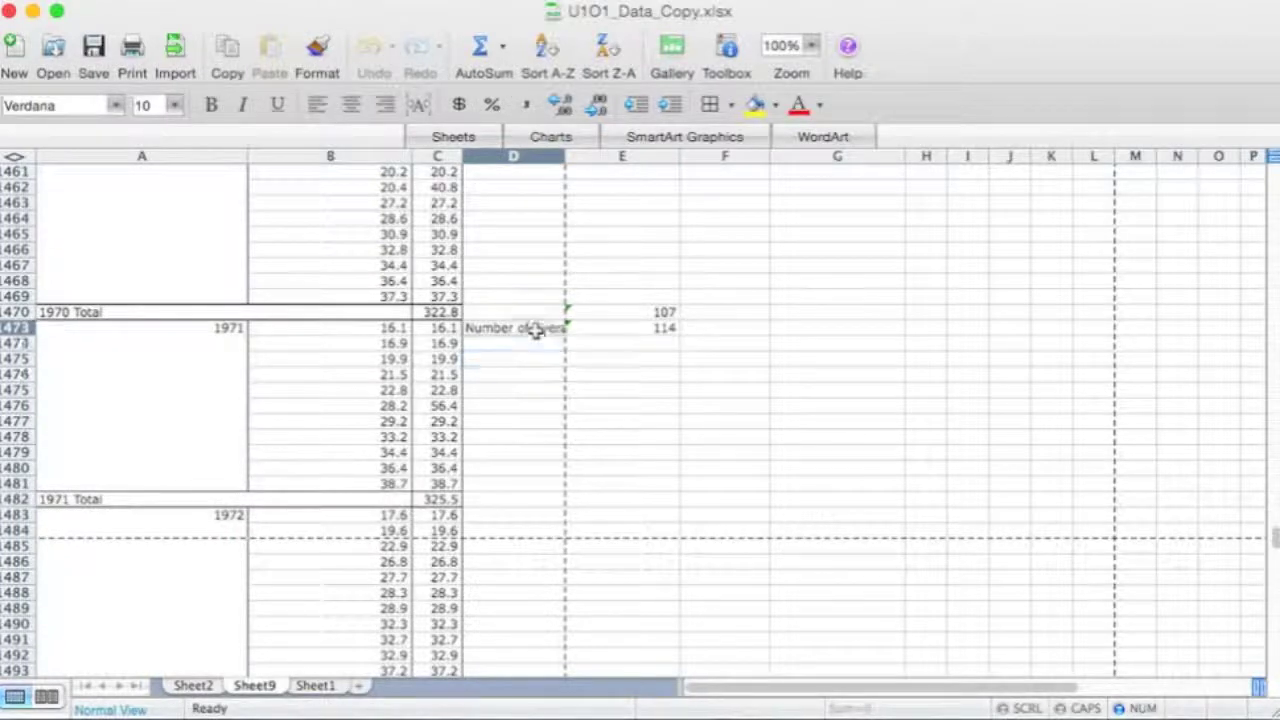
pyautogui.click(190, 0)
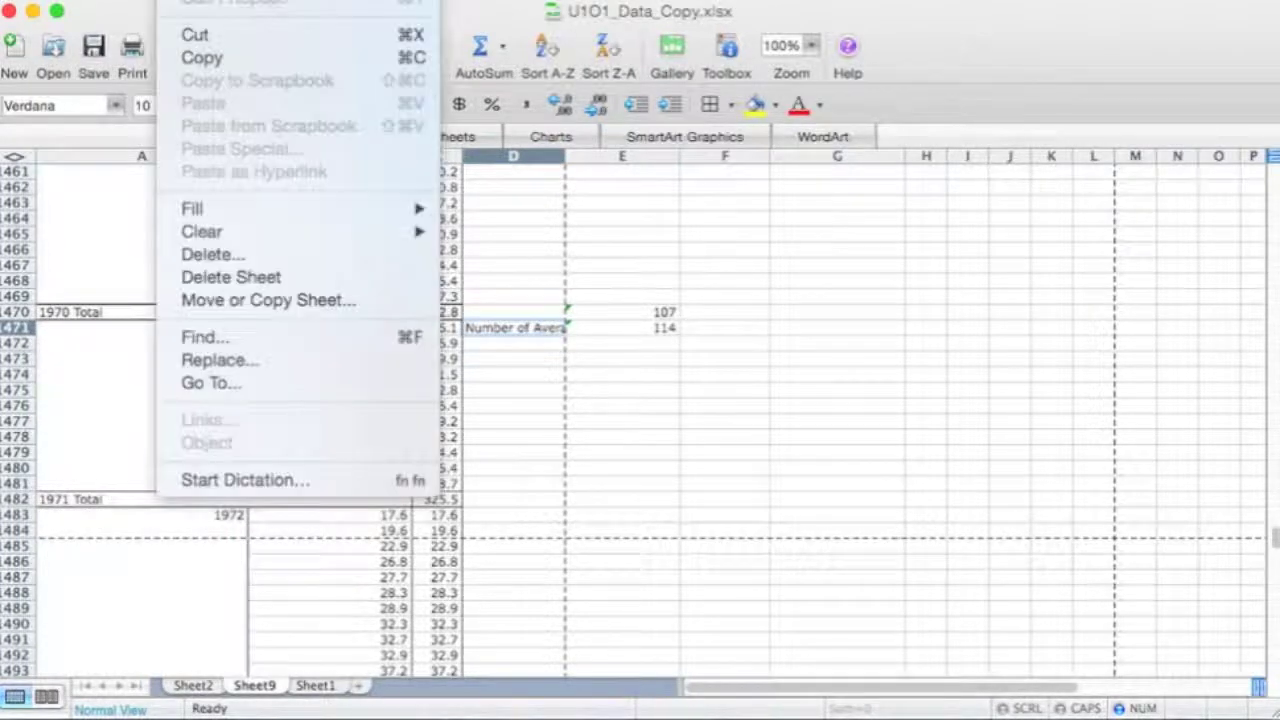
pyautogui.click(200, 58)
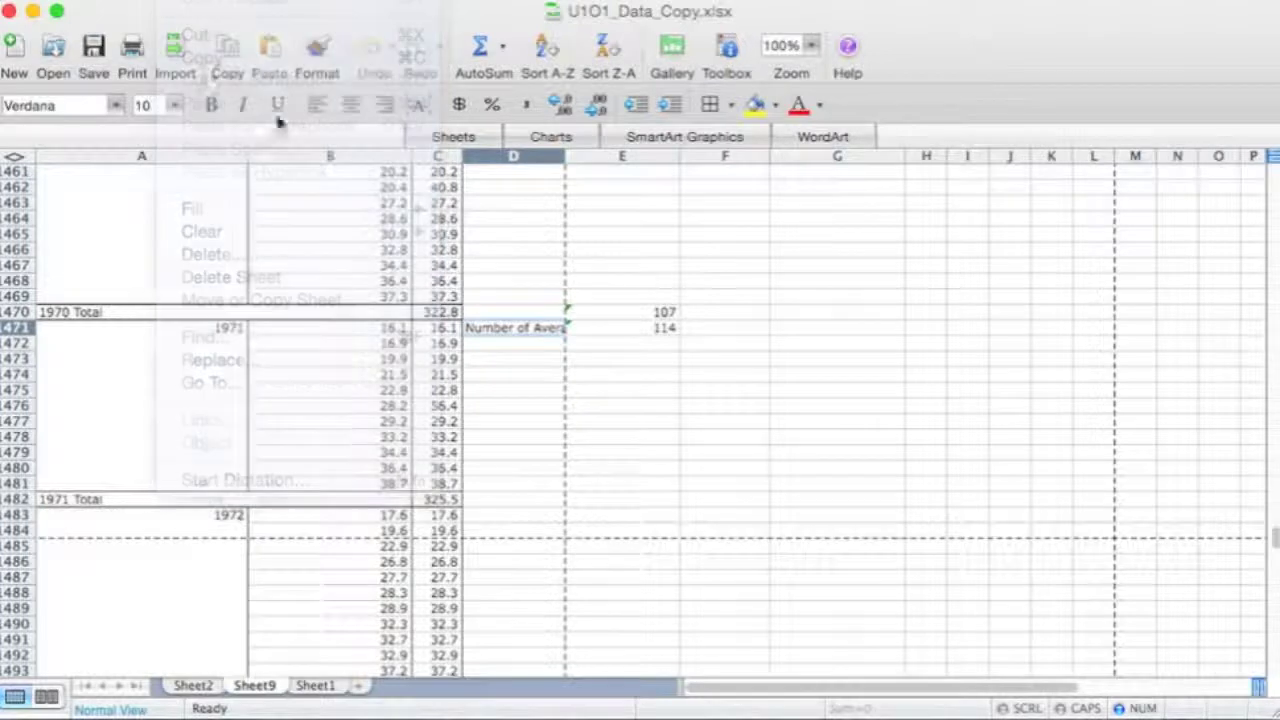
pyautogui.click(513, 314)
pyautogui.write('Number of Average Months > 30.0 C')
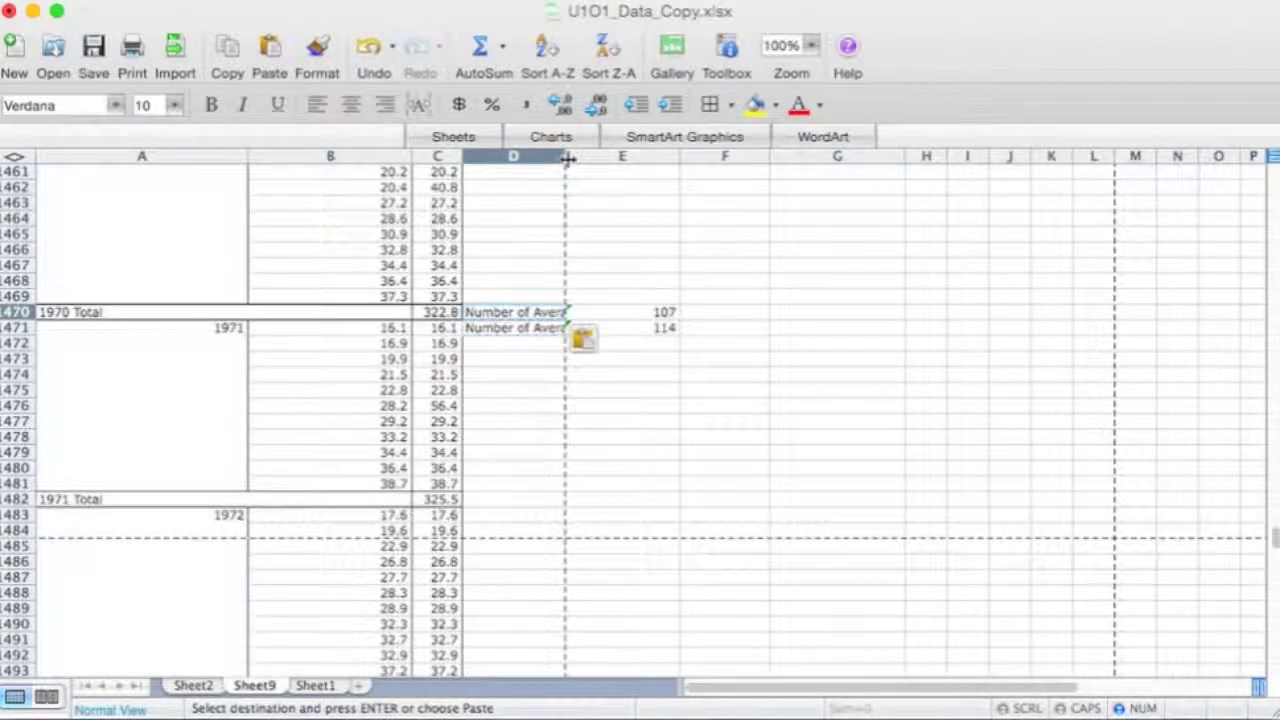
# Step: Widen column D until the labels in D1470 and D1471 fit in full
pyautogui.moveTo(567, 158); pyautogui.dragTo(711, 162)
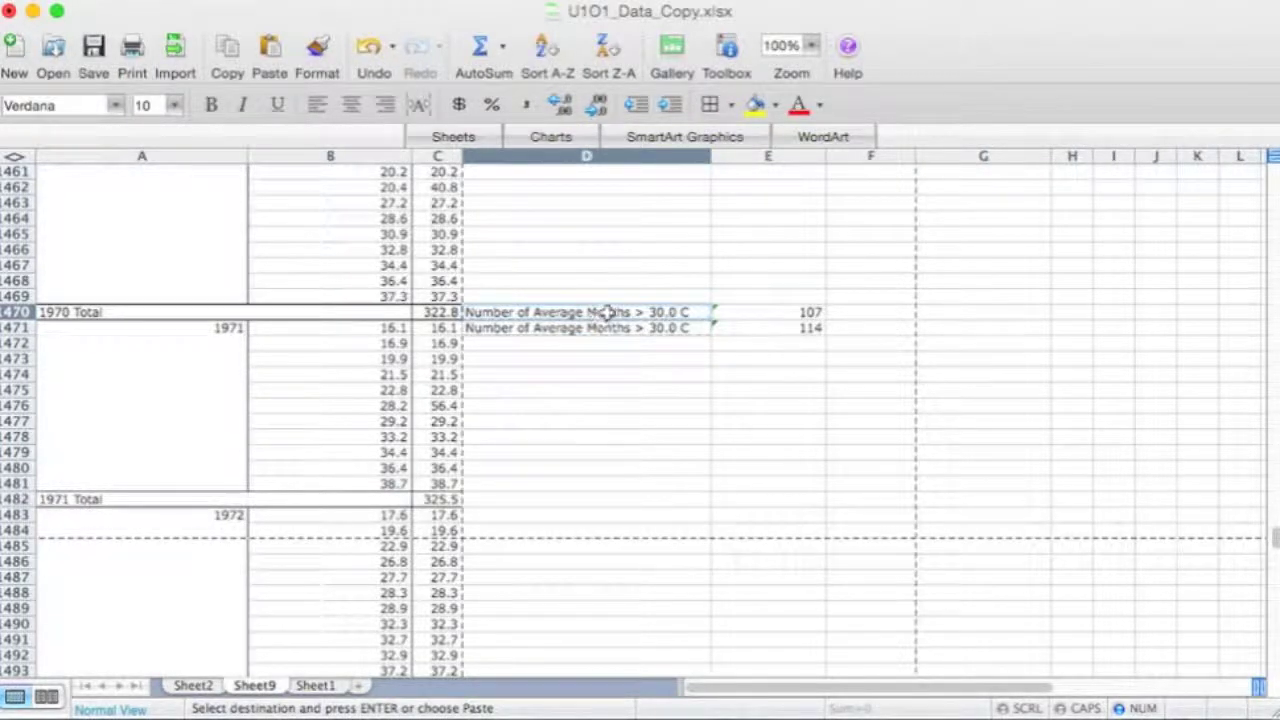
pyautogui.click(602, 349)
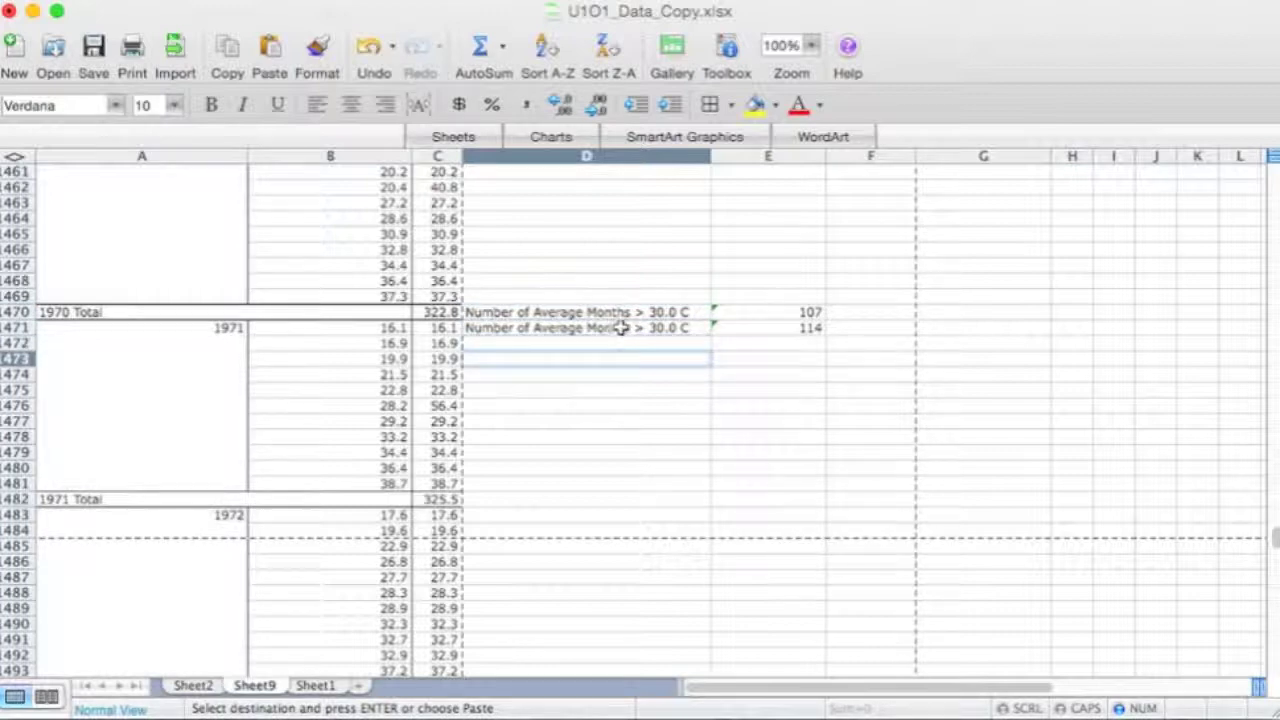
pyautogui.click(613, 329)
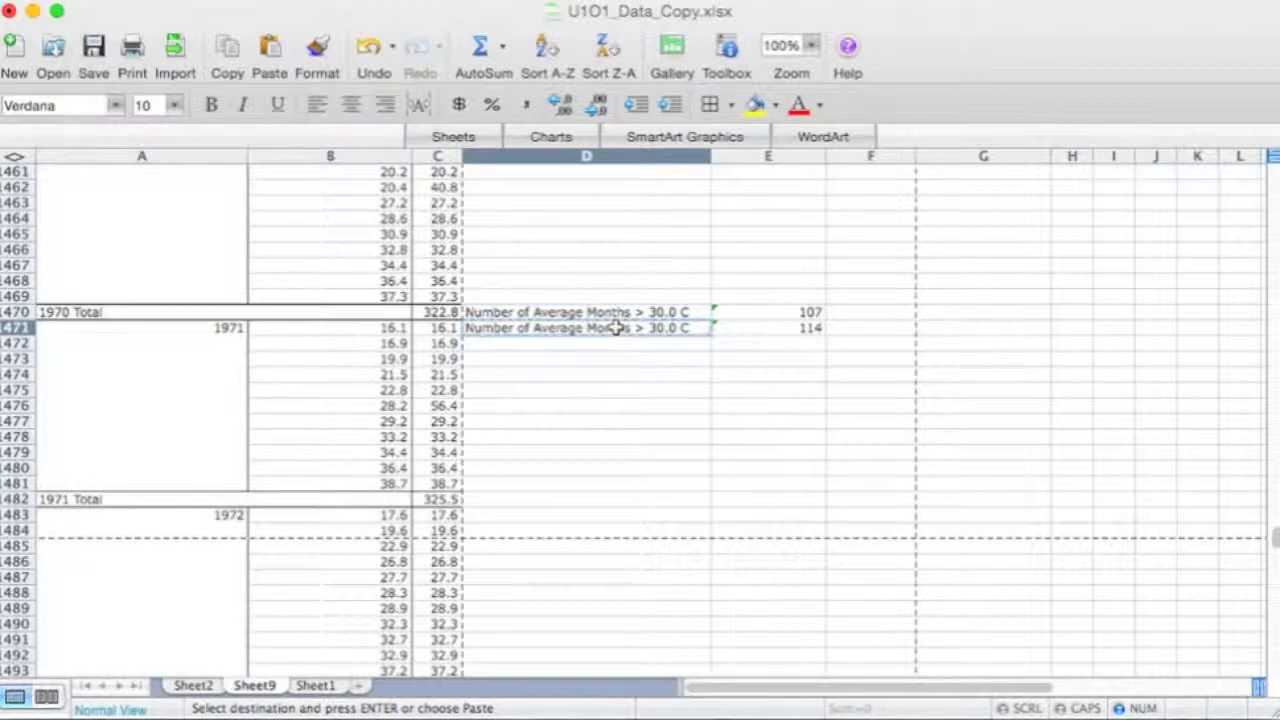
pyautogui.click(597, 310)
pyautogui.press('super+Up')
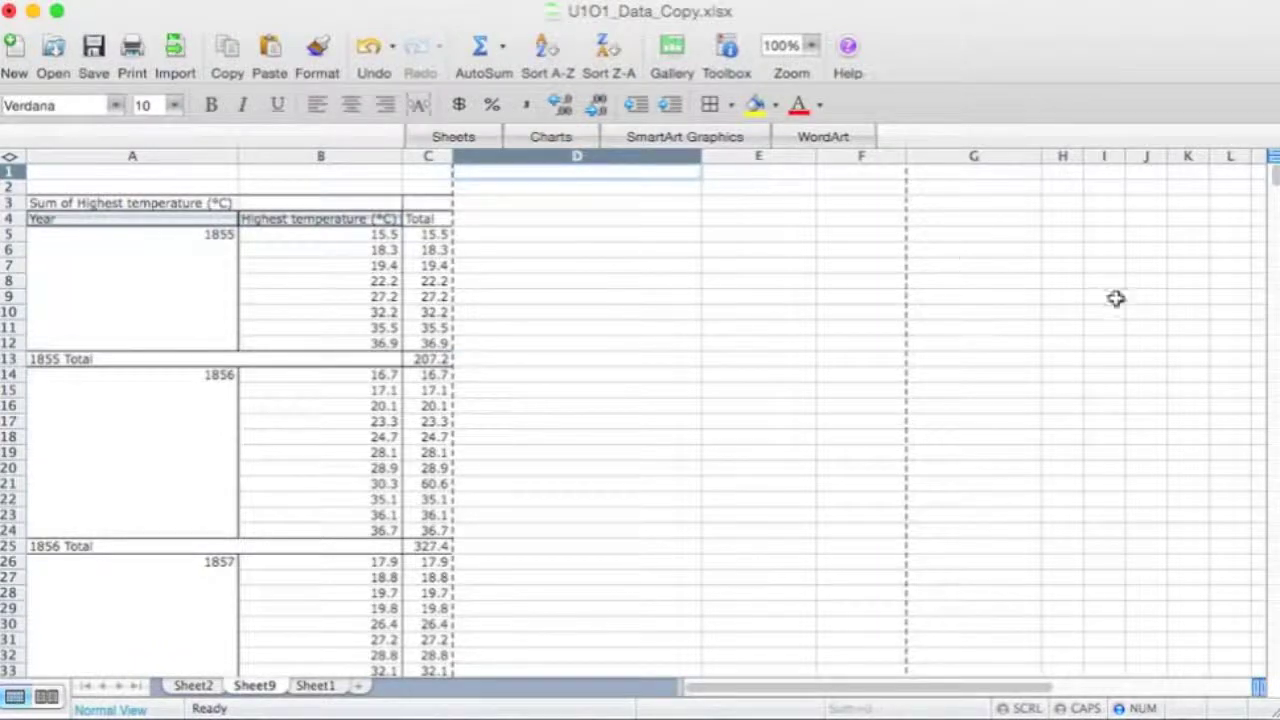
# Step: Turn on text wrapping for the labels in D1470:D1471 and narrow column D so each label wraps onto two lines
pyautogui.moveTo(1275, 178); pyautogui.dragTo(1261, 527)
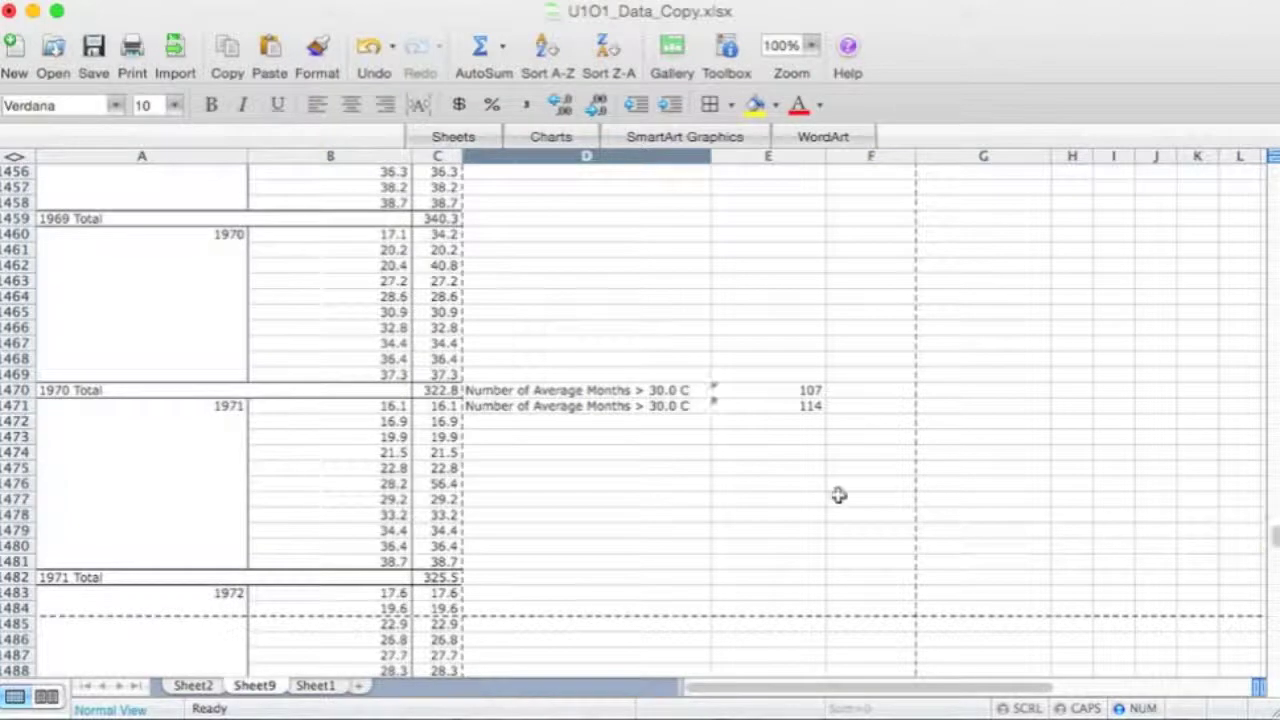
pyautogui.moveTo(630, 391); pyautogui.dragTo(629, 404)
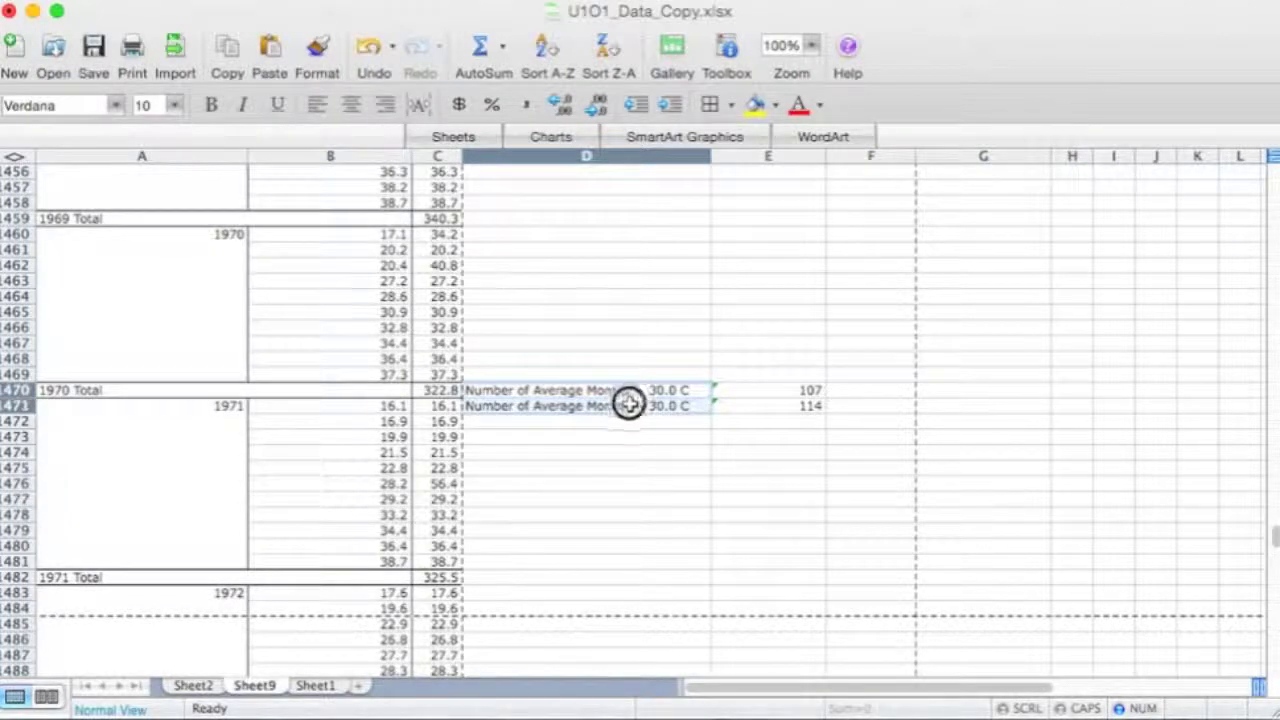
pyautogui.click(370, 0)
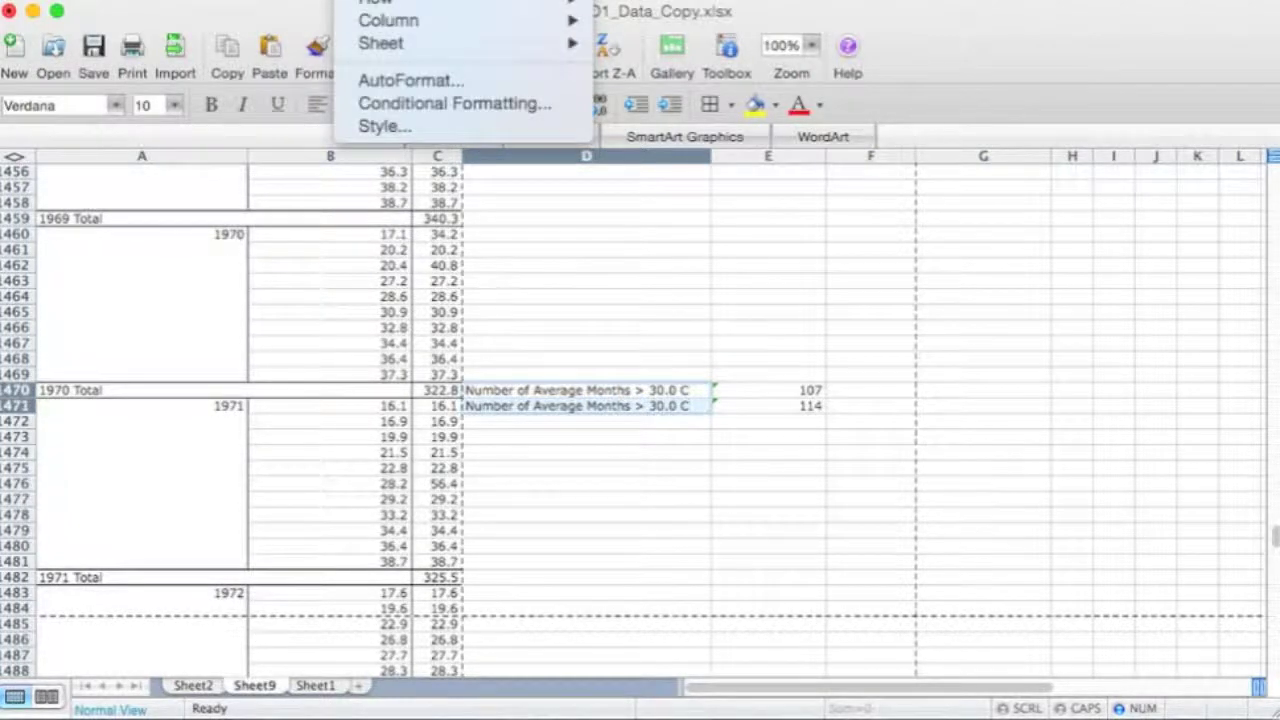
pyautogui.click(375, 1)
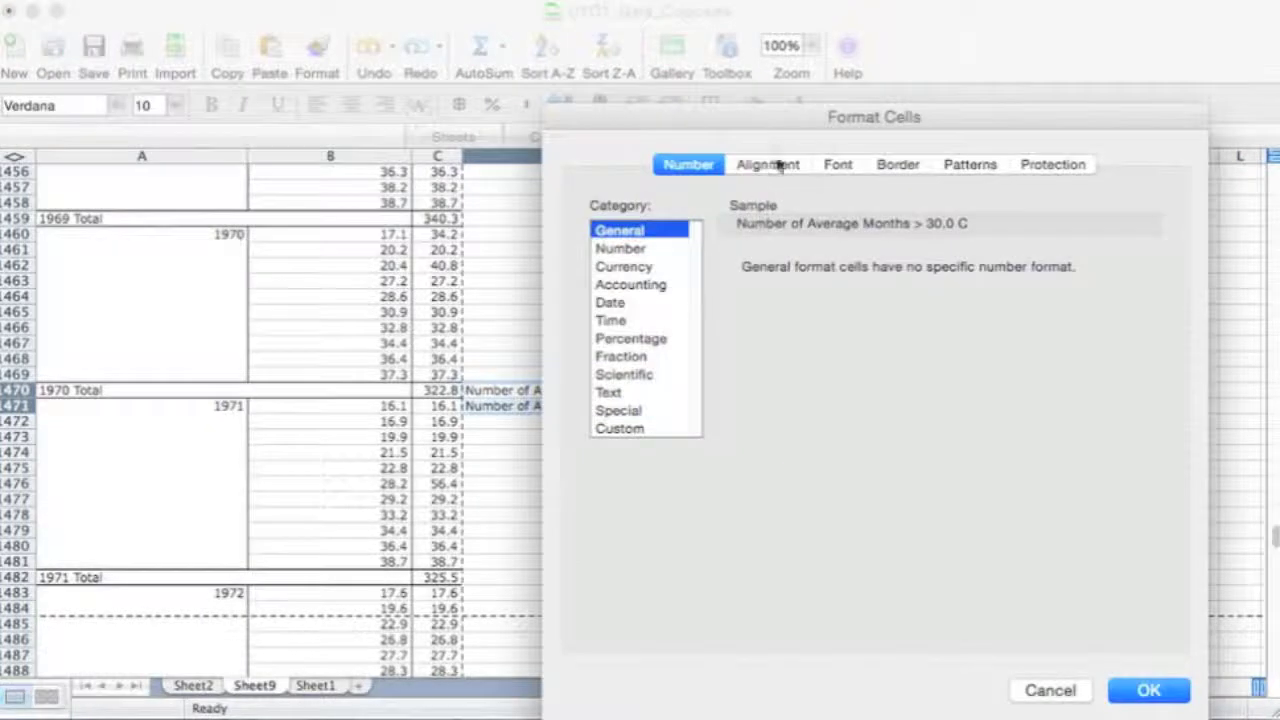
pyautogui.click(770, 166)
pyautogui.click(617, 439)
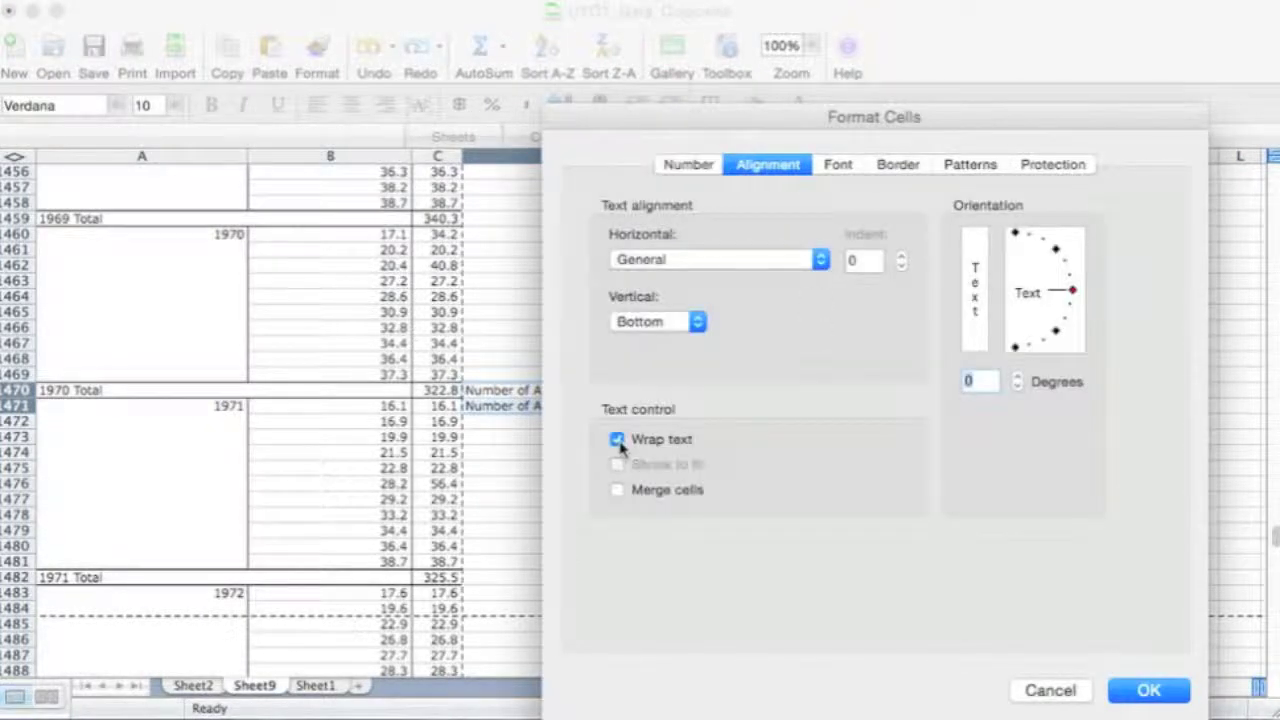
pyautogui.click(1146, 690)
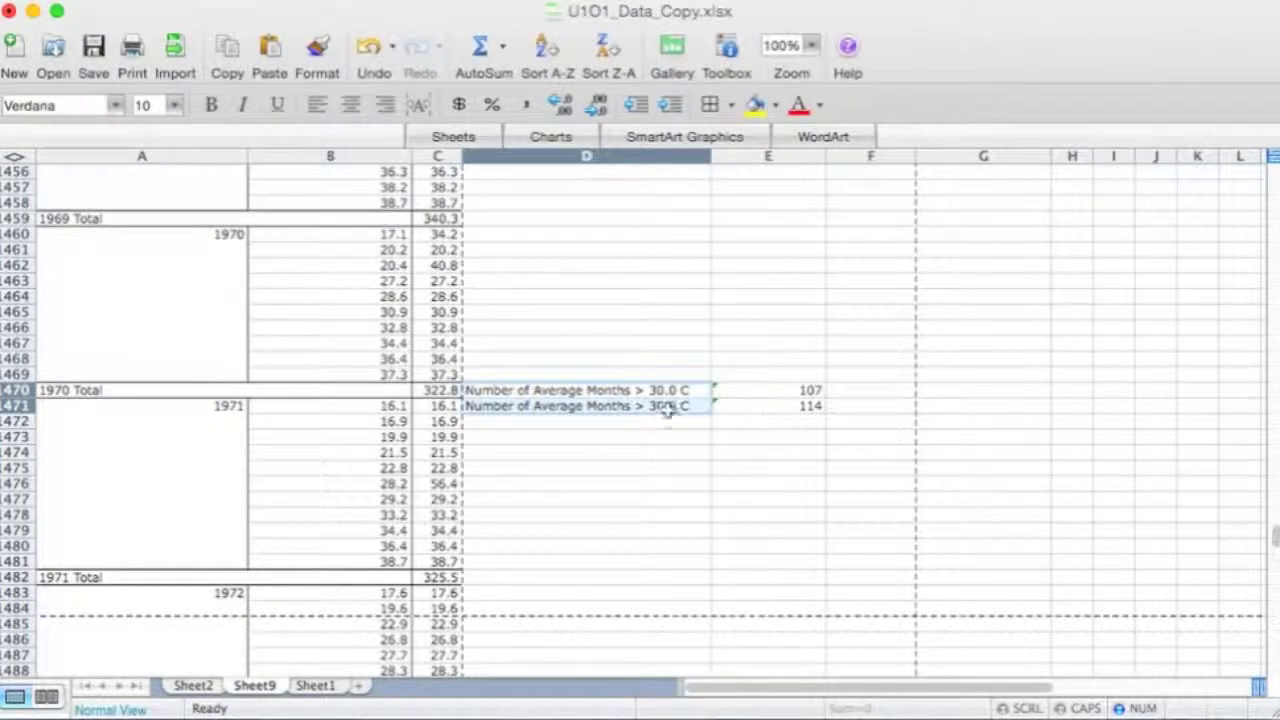
pyautogui.moveTo(710, 157); pyautogui.dragTo(645, 158)
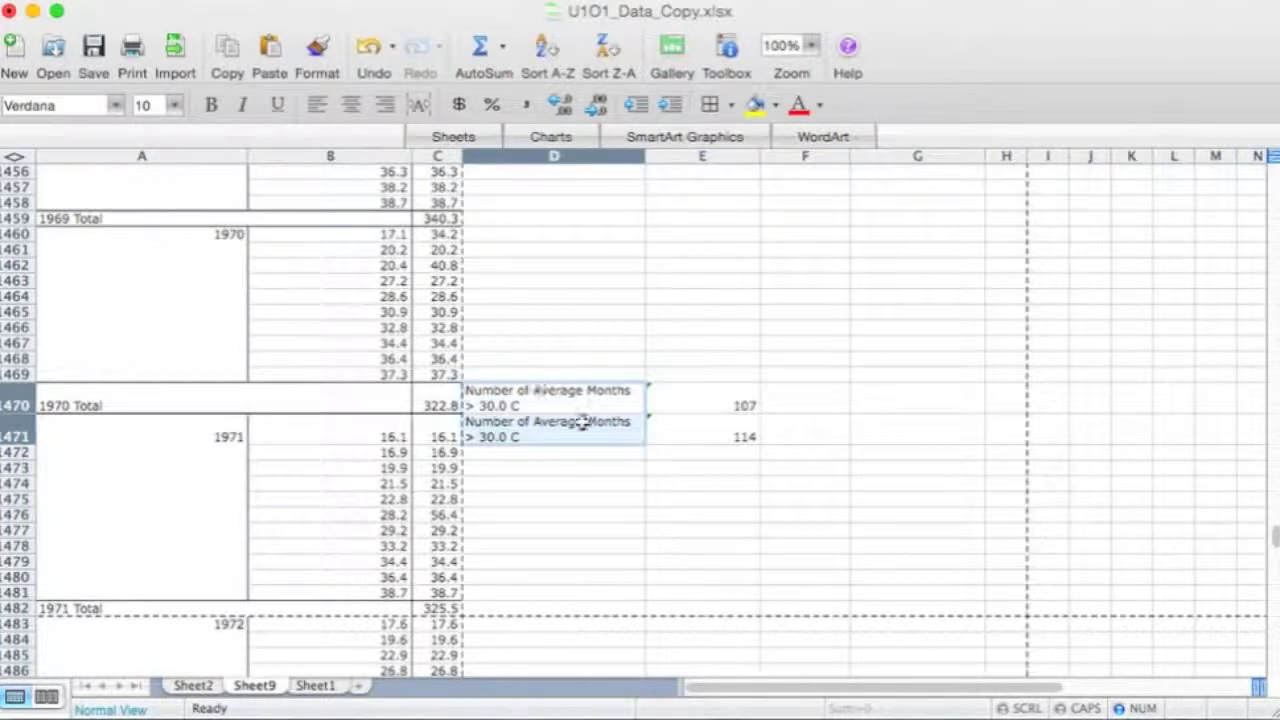
# Step: Append "1970-1989" to the label in D1470 and "1990-2009" to the label in D1471
pyautogui.click(502, 406)
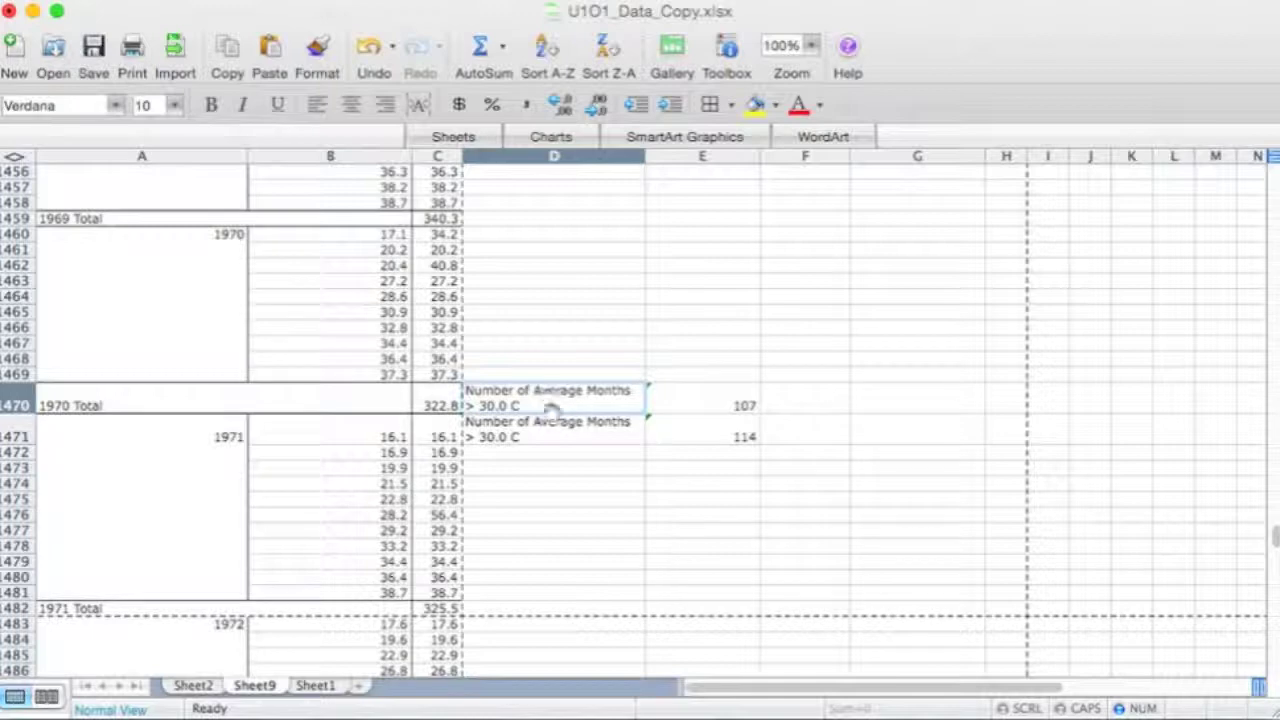
pyautogui.doubleClick(541, 405)
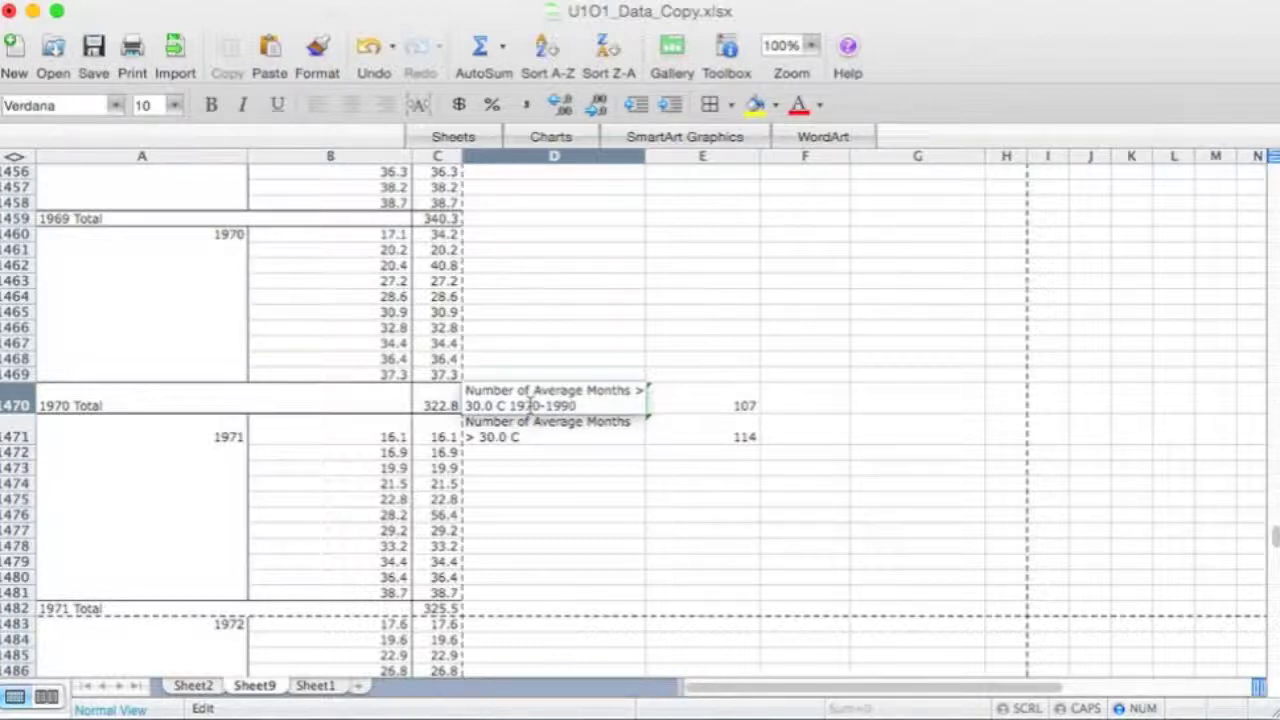
pyautogui.click(580, 437)
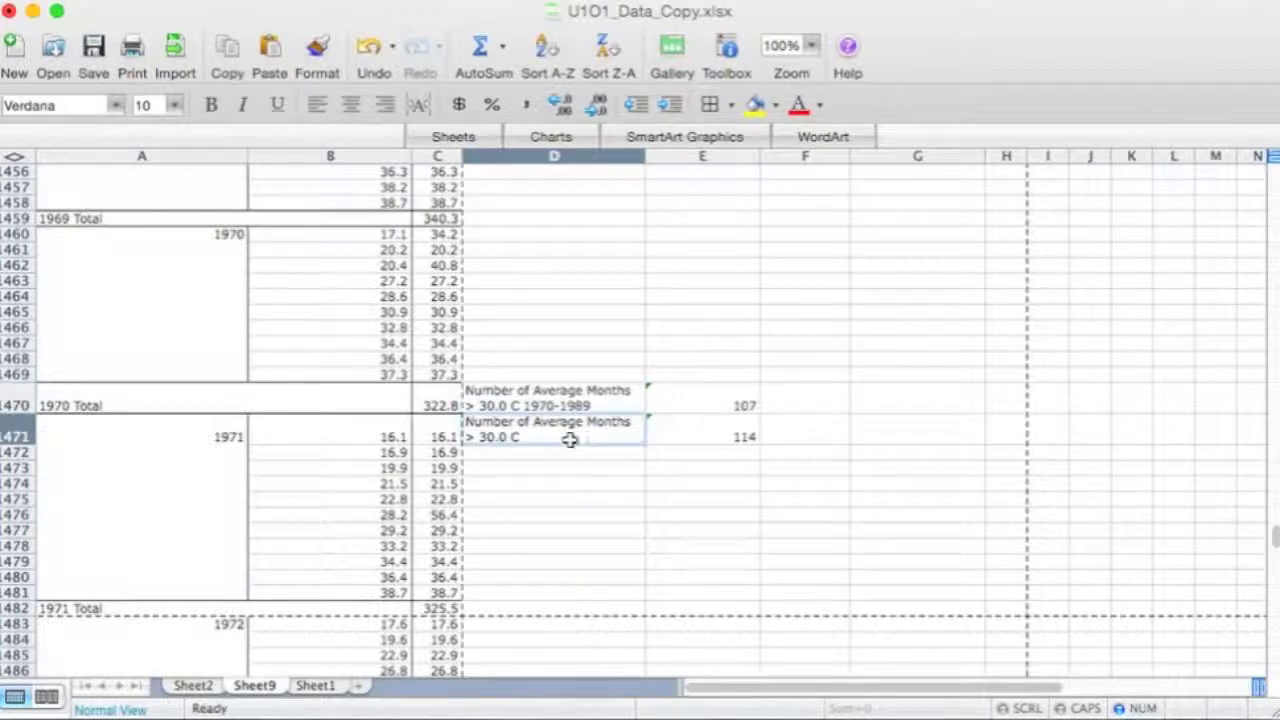
pyautogui.doubleClick(550, 437)
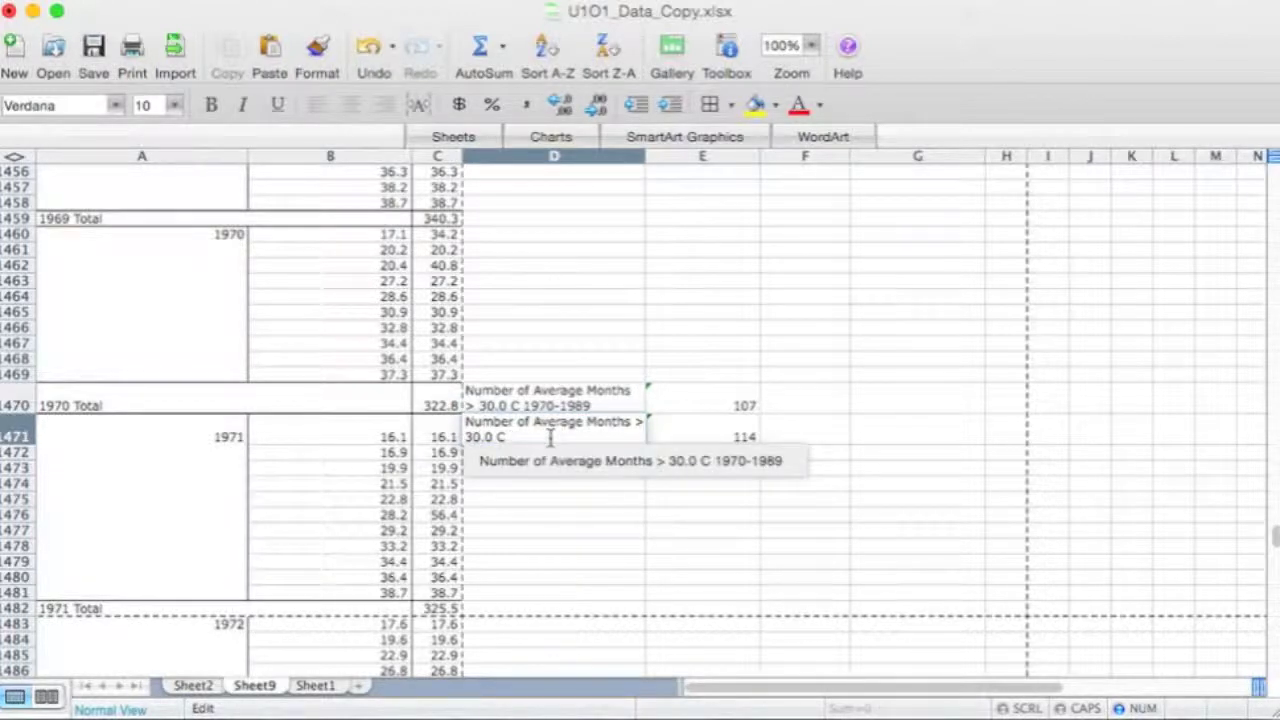
pyautogui.write('1990-2009')
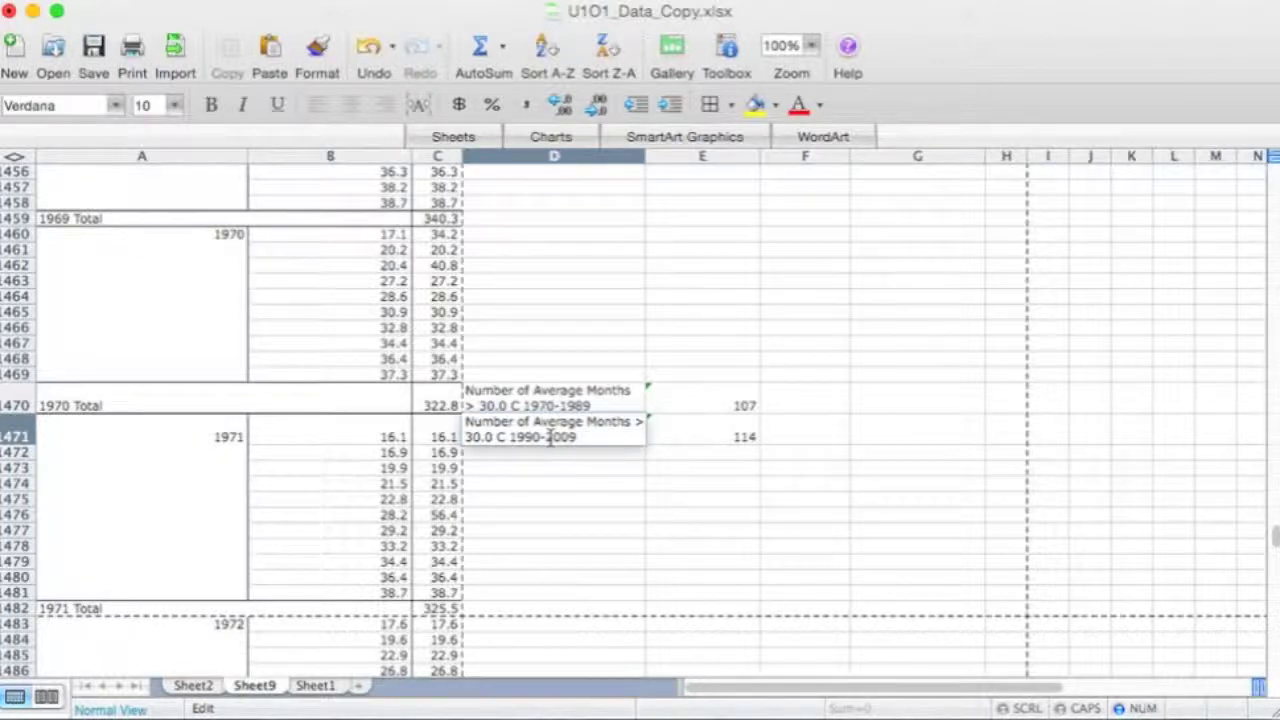
pyautogui.click(566, 472)
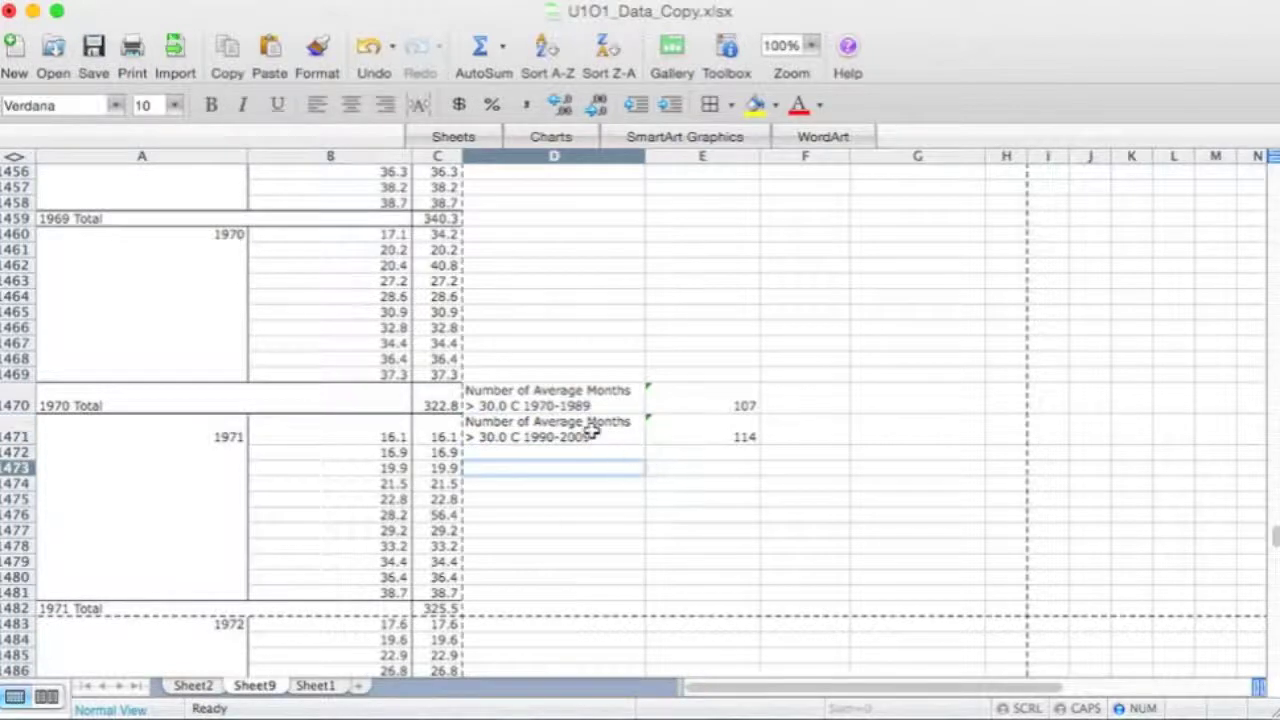
# Step: Insert the word "from" before the year range in both labels, D1470 and D1471
pyautogui.doubleClick(522, 405)
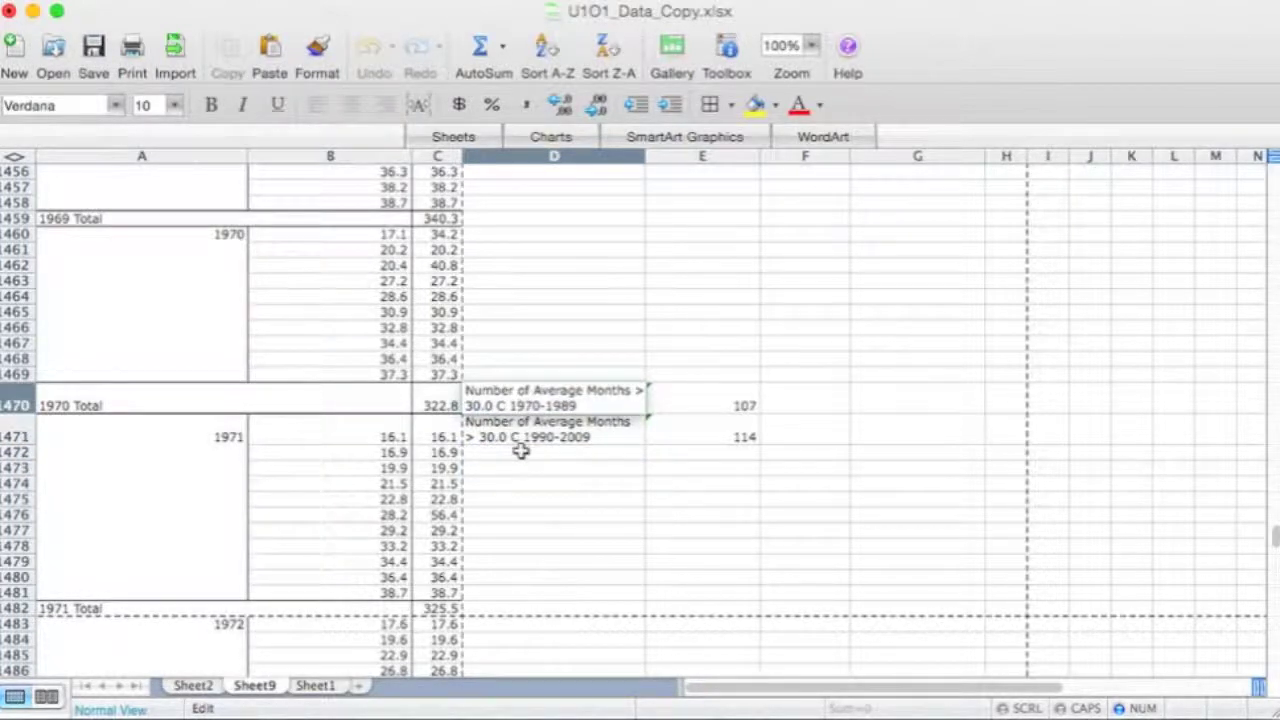
pyautogui.write('from')
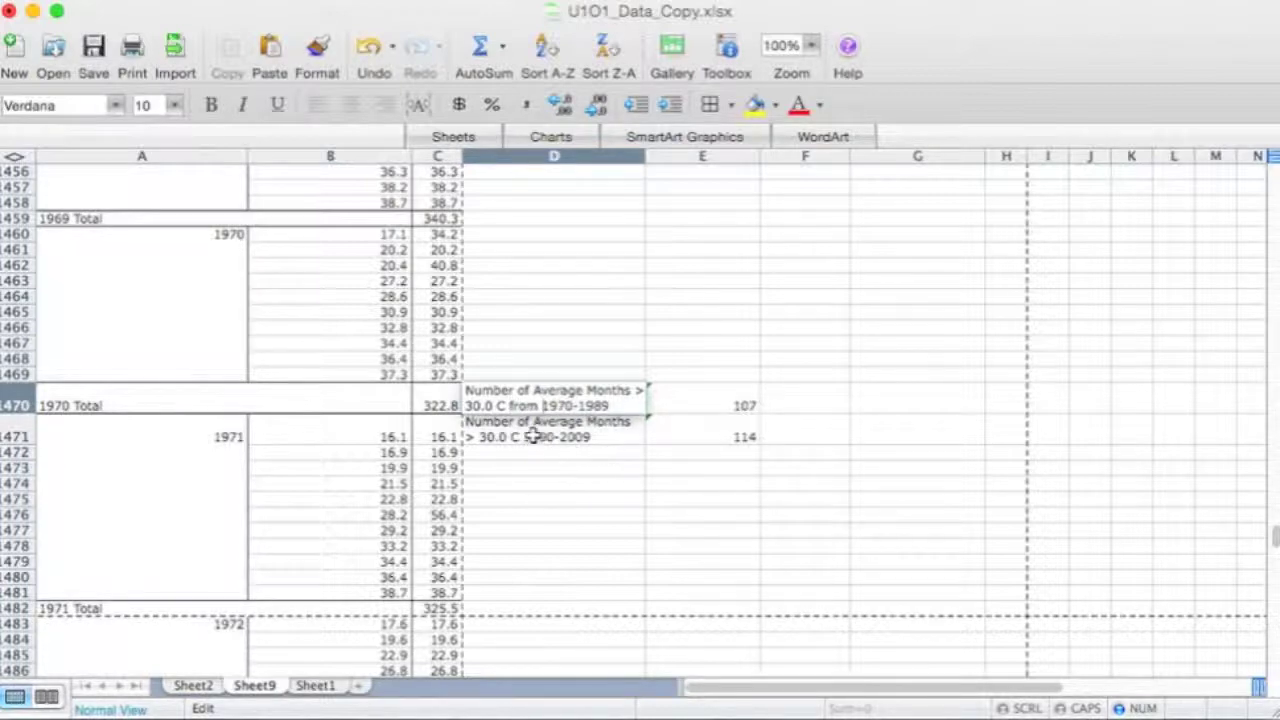
pyautogui.doubleClick(520, 436)
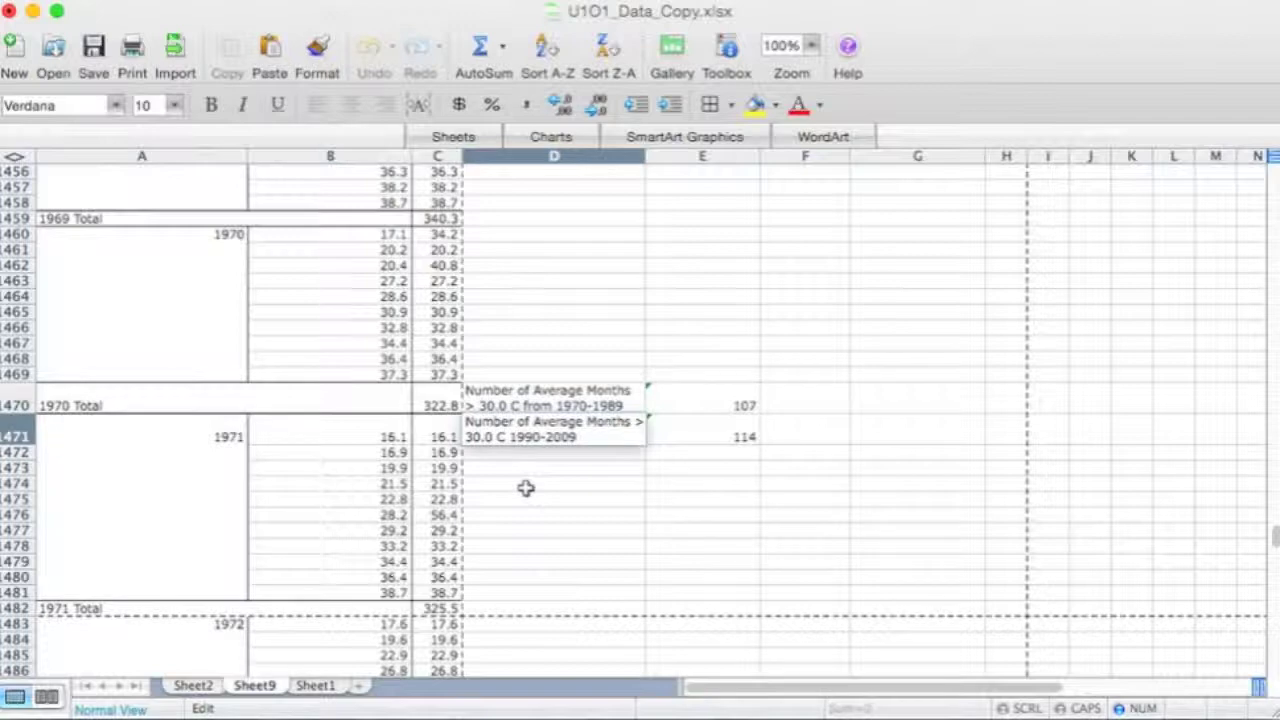
pyautogui.write('from')
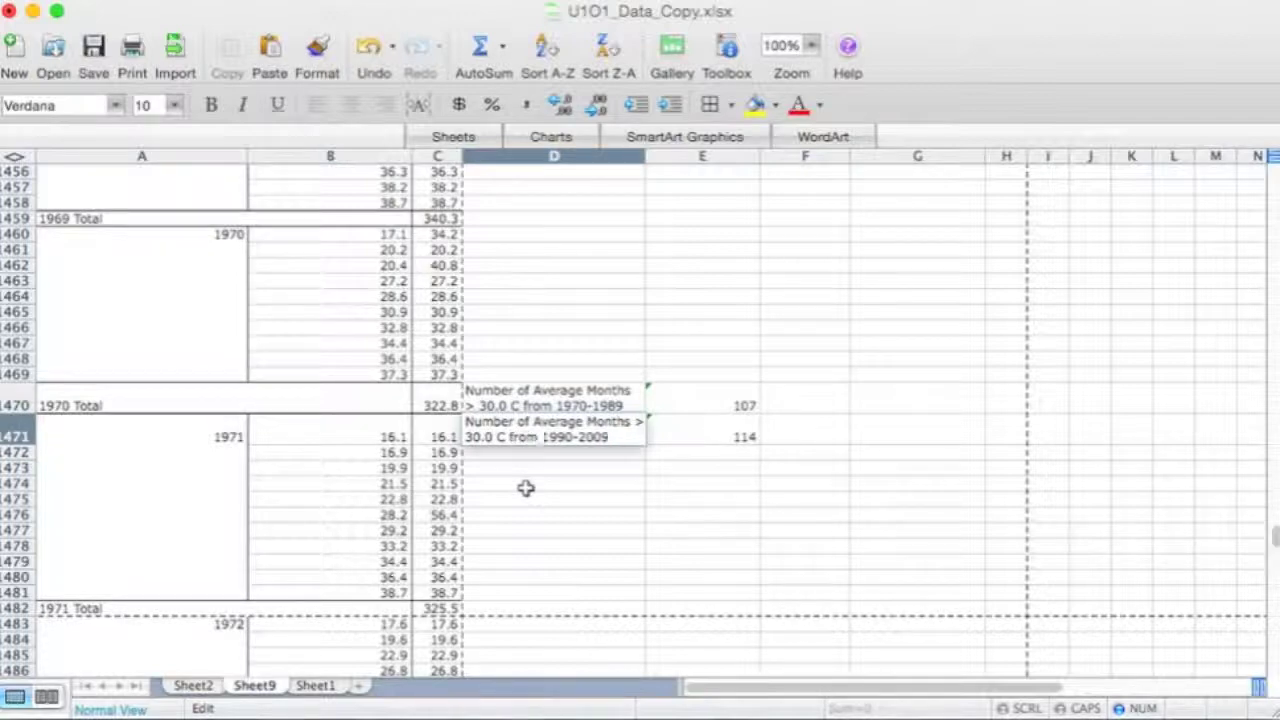
pyautogui.click(572, 481)
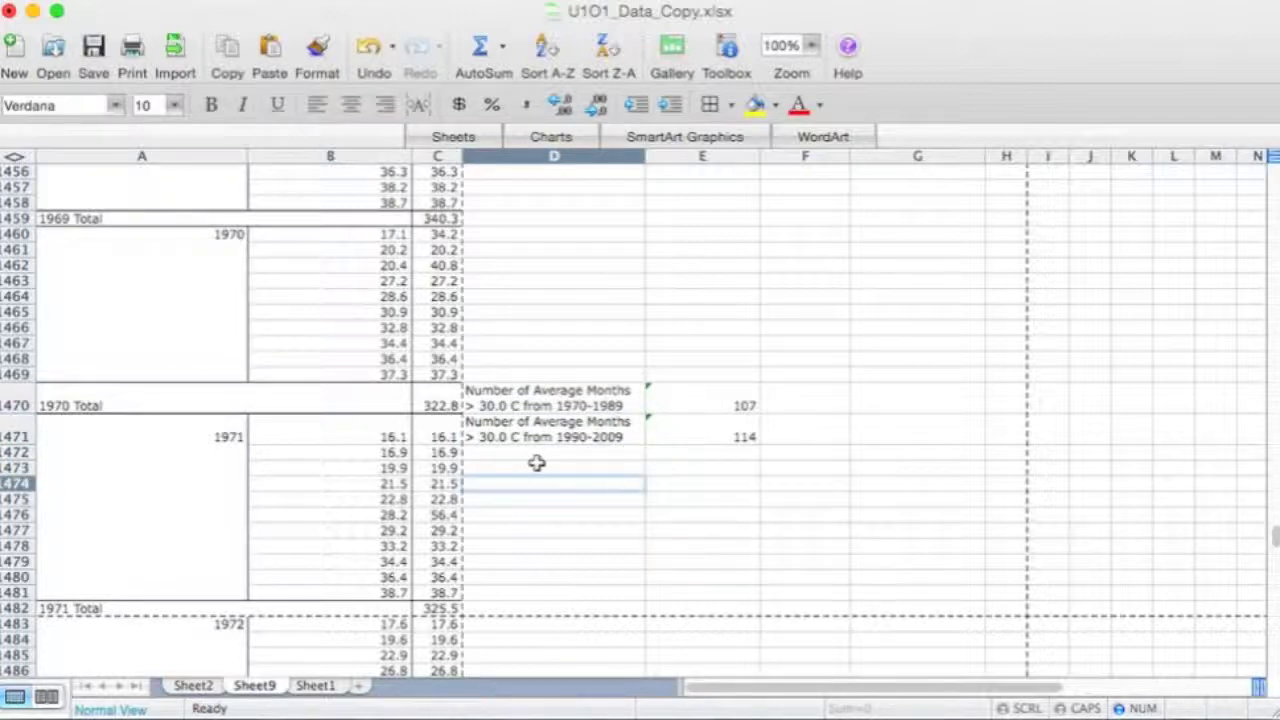
# Step: Insert a stacked column chart of the two labels and counts in D1470:E1471
pyautogui.click(733, 430)
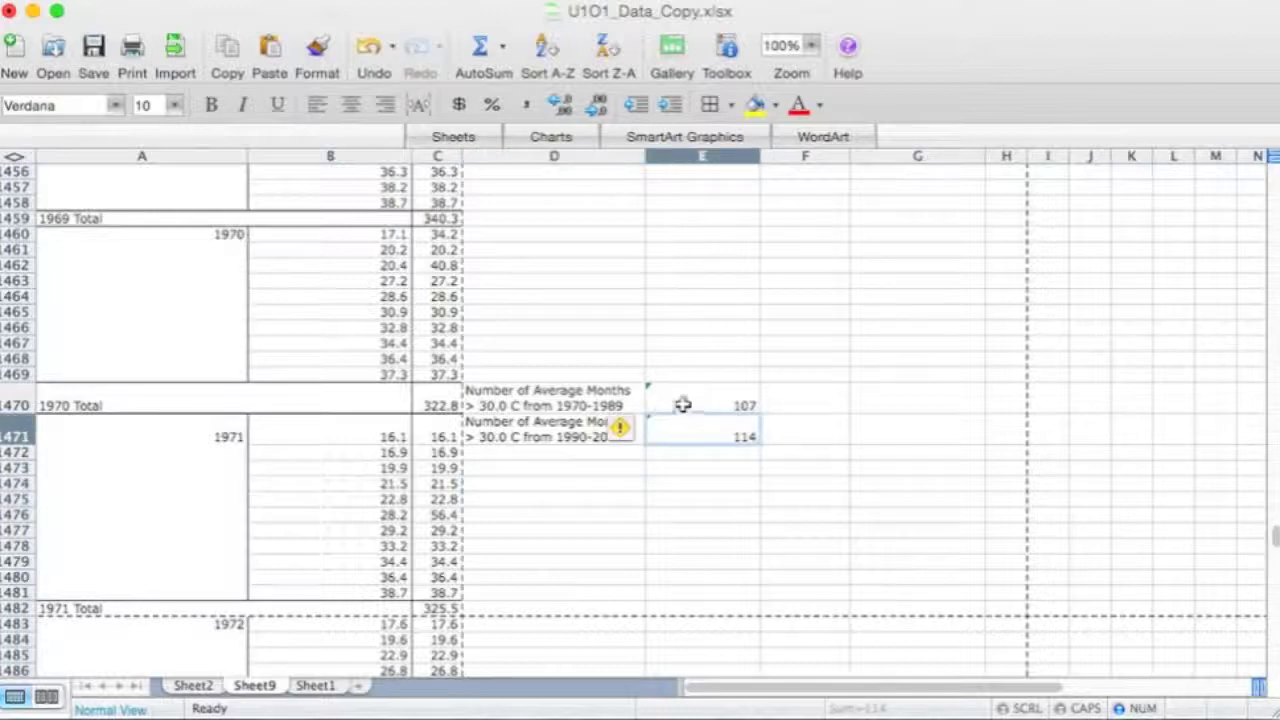
pyautogui.click(636, 398)
pyautogui.moveTo(580, 396); pyautogui.dragTo(686, 423)
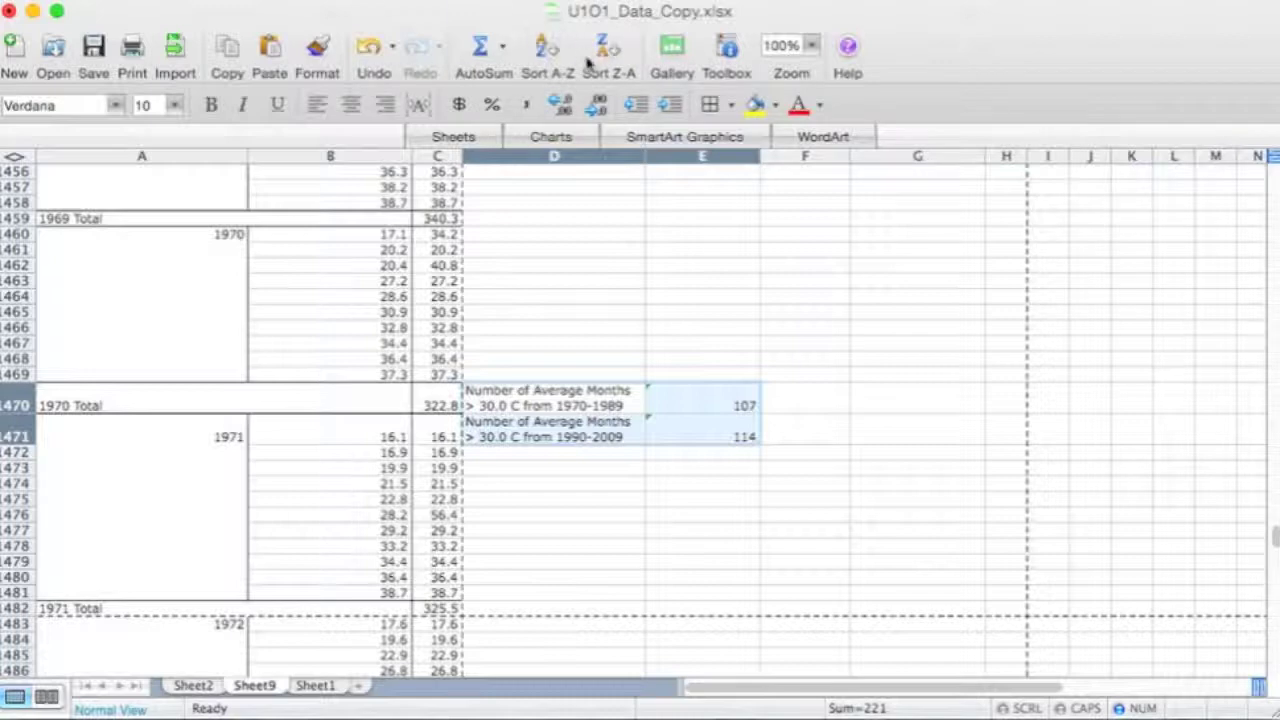
pyautogui.click(673, 58)
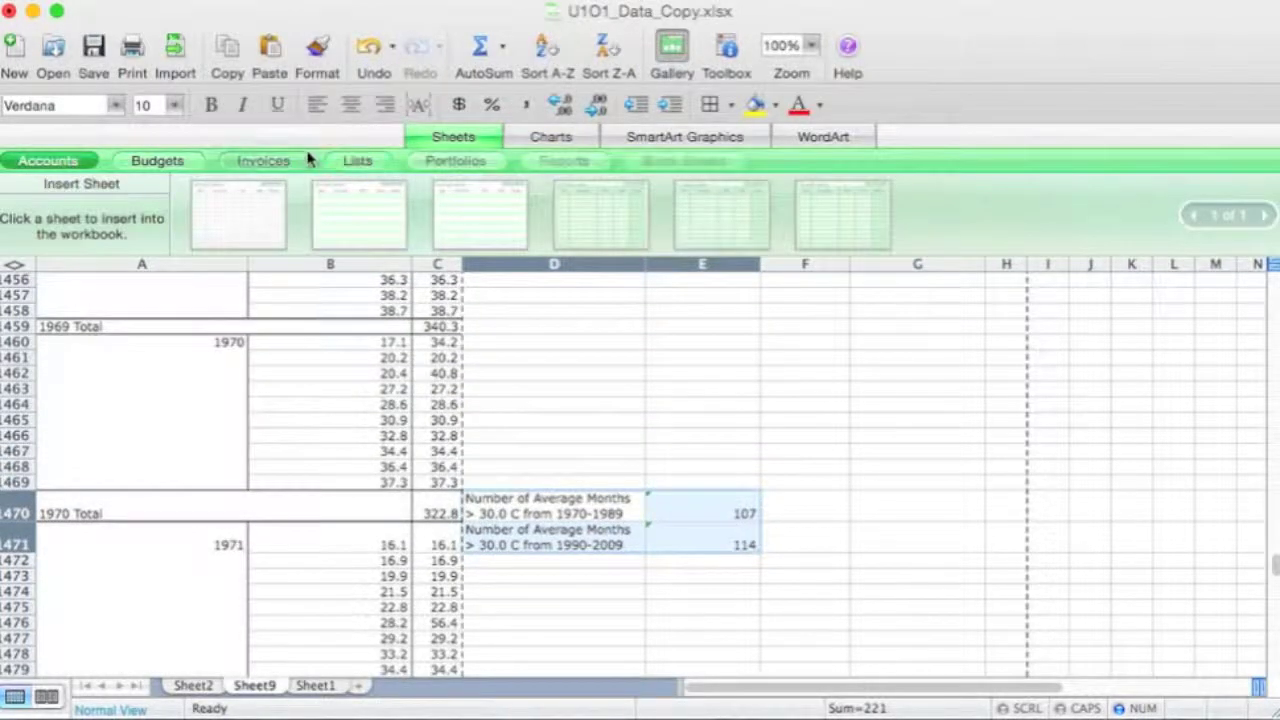
pyautogui.click(535, 142)
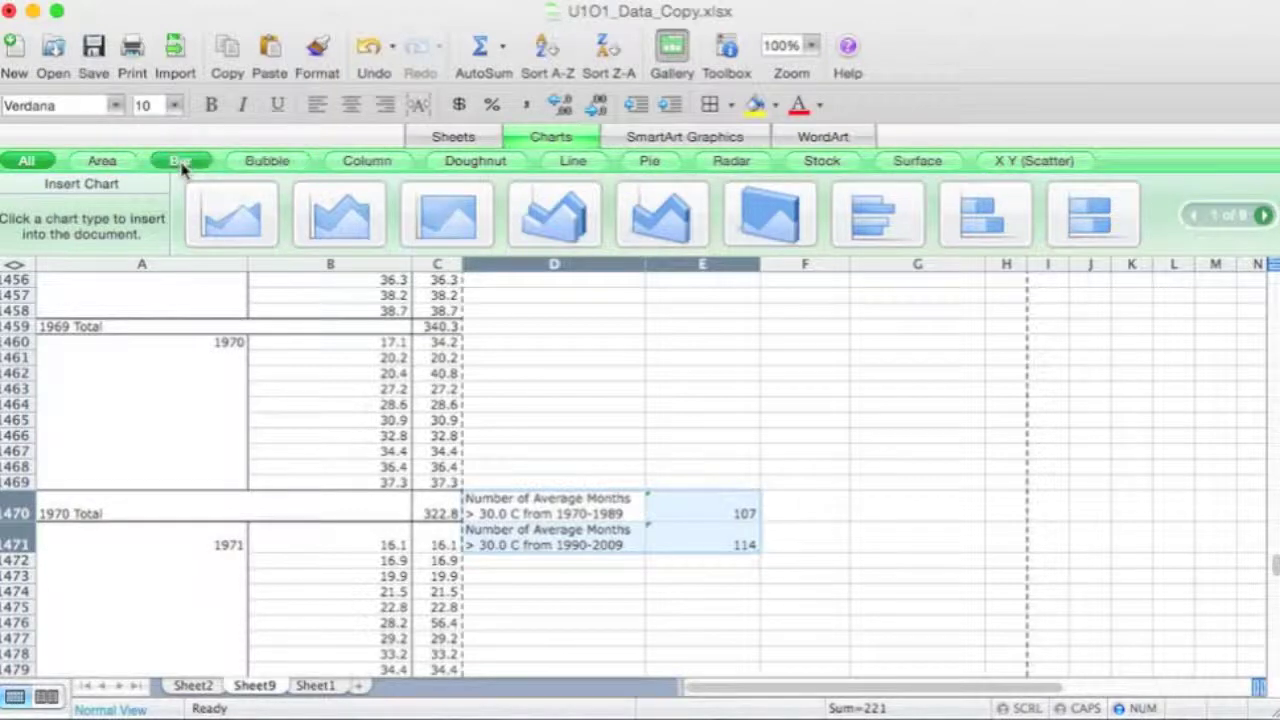
pyautogui.click(365, 161)
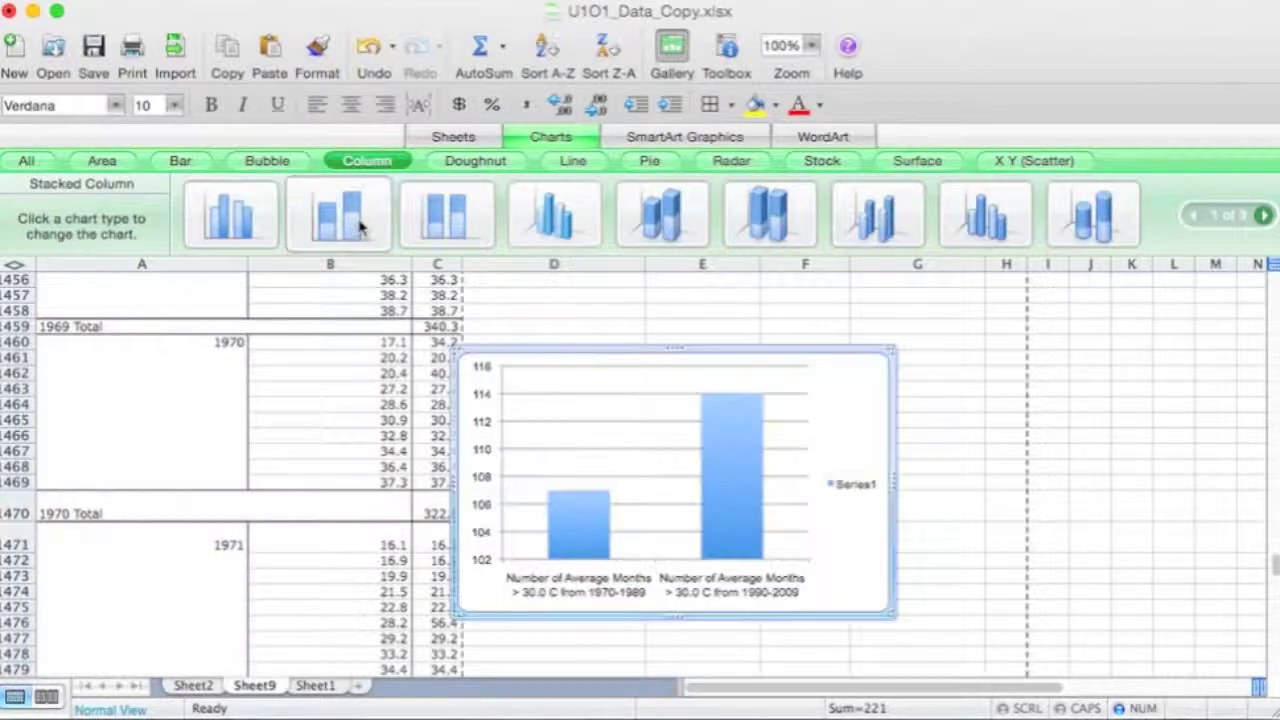
pyautogui.click(360, 228)
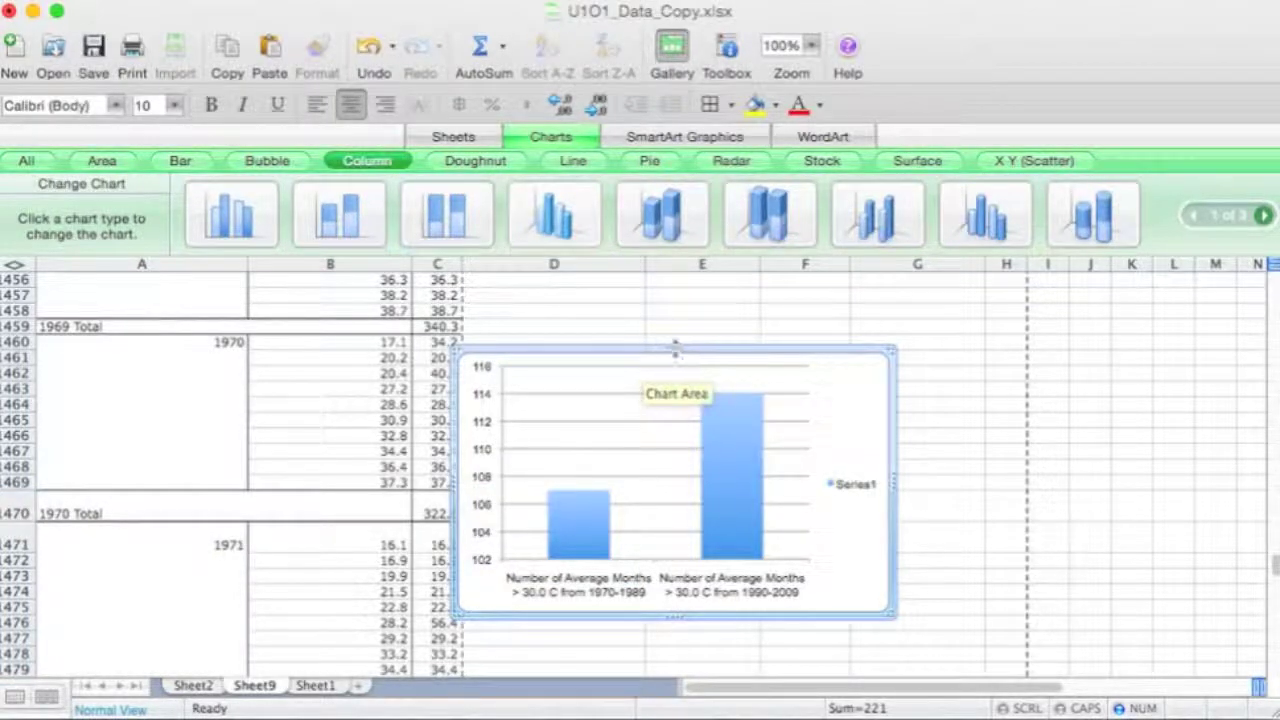
# Step: Reposition the column chart across columns D to H, around rows 1456–1471, and delete its Series1 legend
pyautogui.moveTo(650, 350)
pyautogui.mouseDown()
pyautogui.moveTo(654, 277)
pyautogui.moveTo(665, 345)
pyautogui.mouseUp()
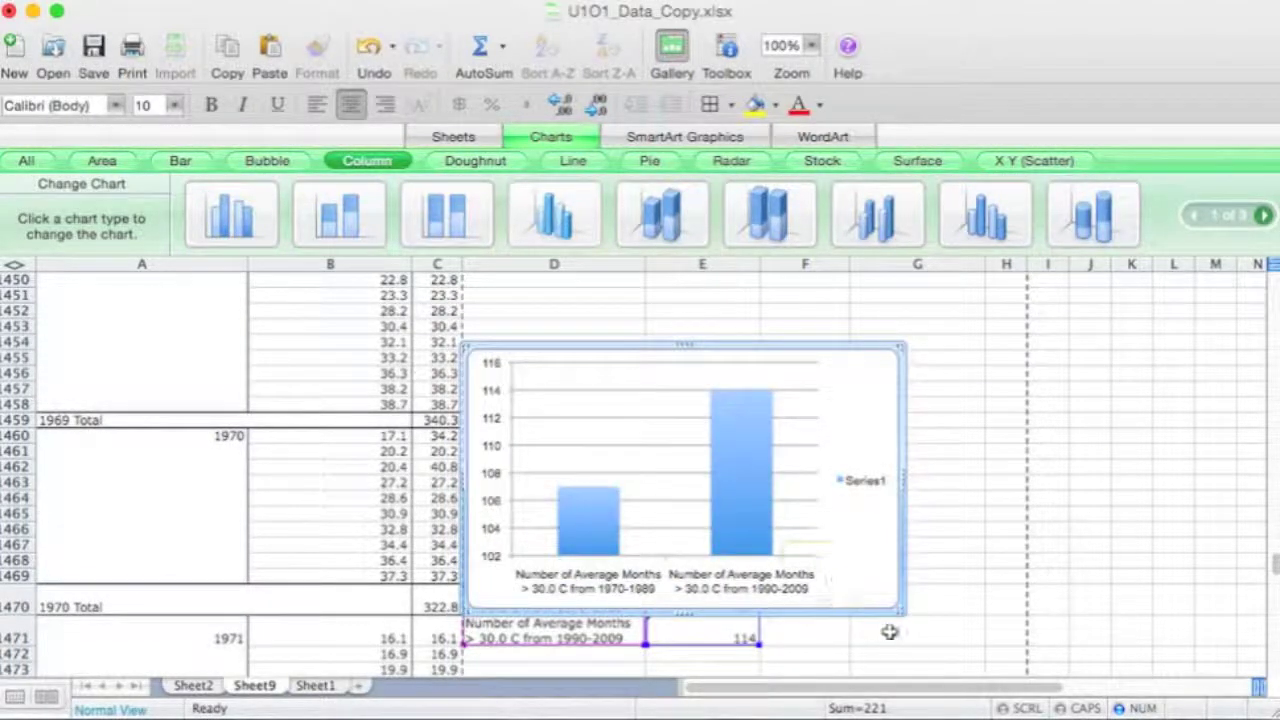
pyautogui.moveTo(900, 610); pyautogui.dragTo(987, 648)
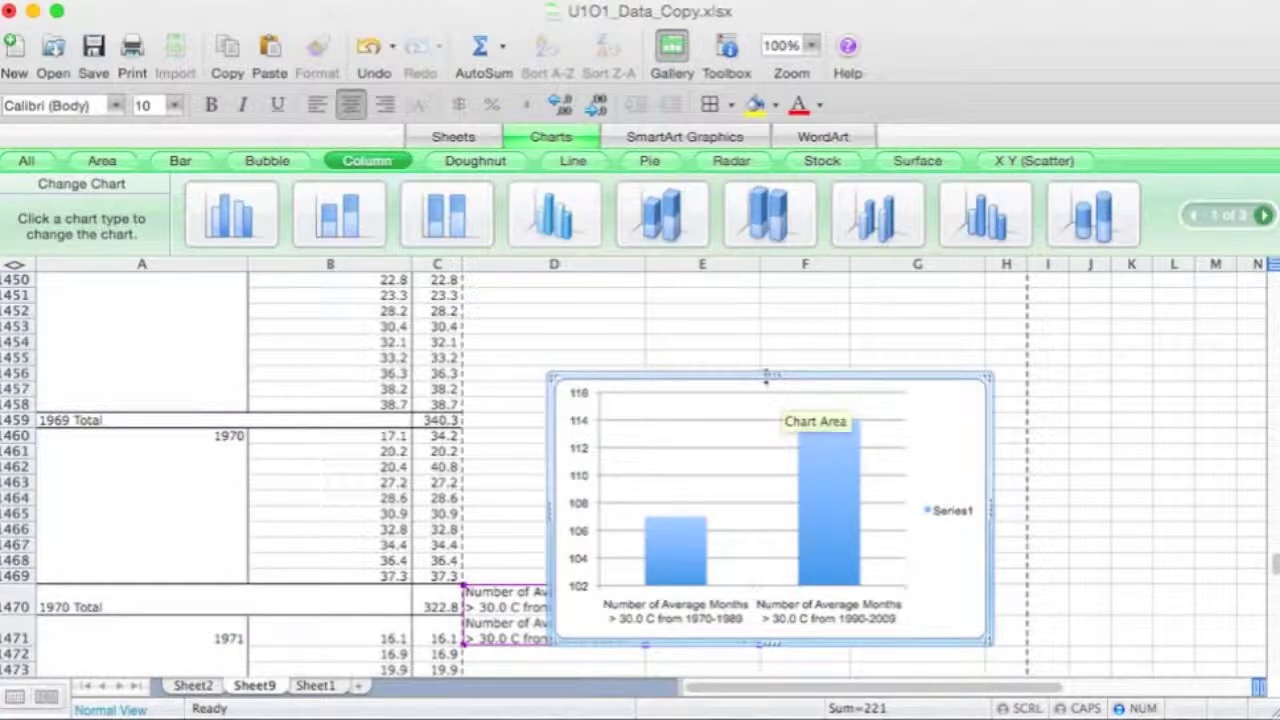
pyautogui.click(950, 510)
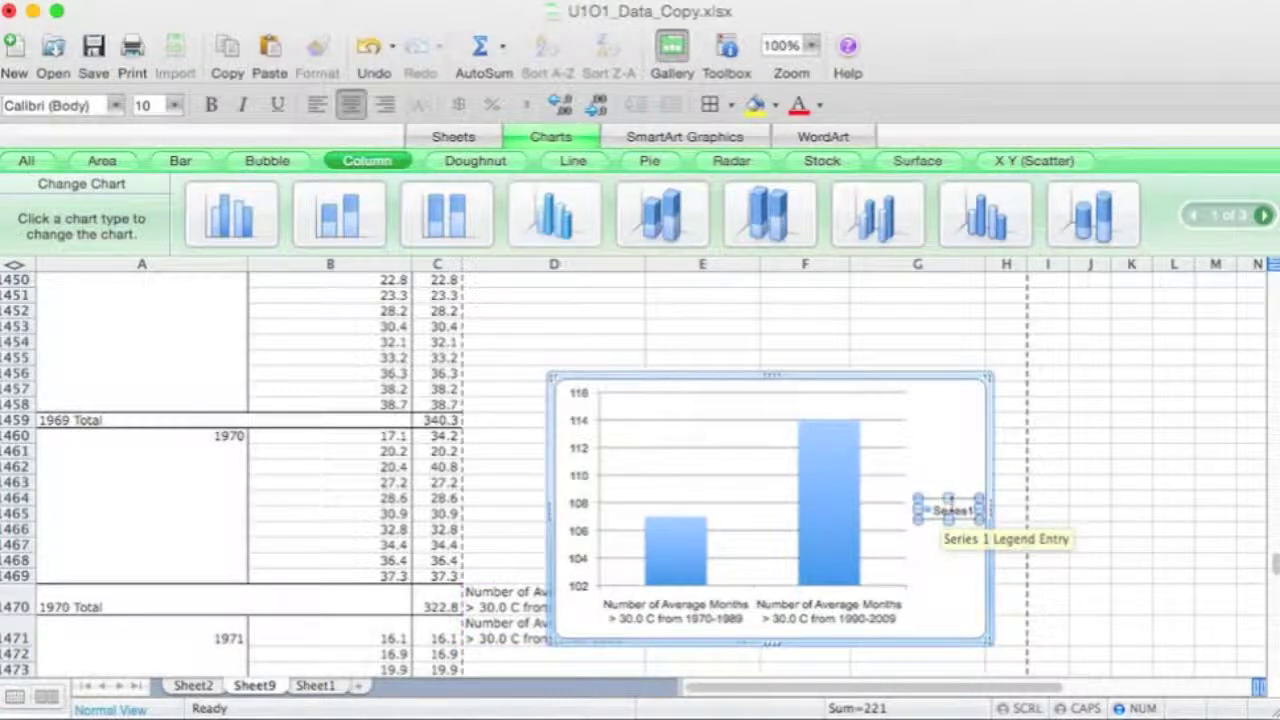
pyautogui.rightClick(968, 515)
pyautogui.click(1000, 553)
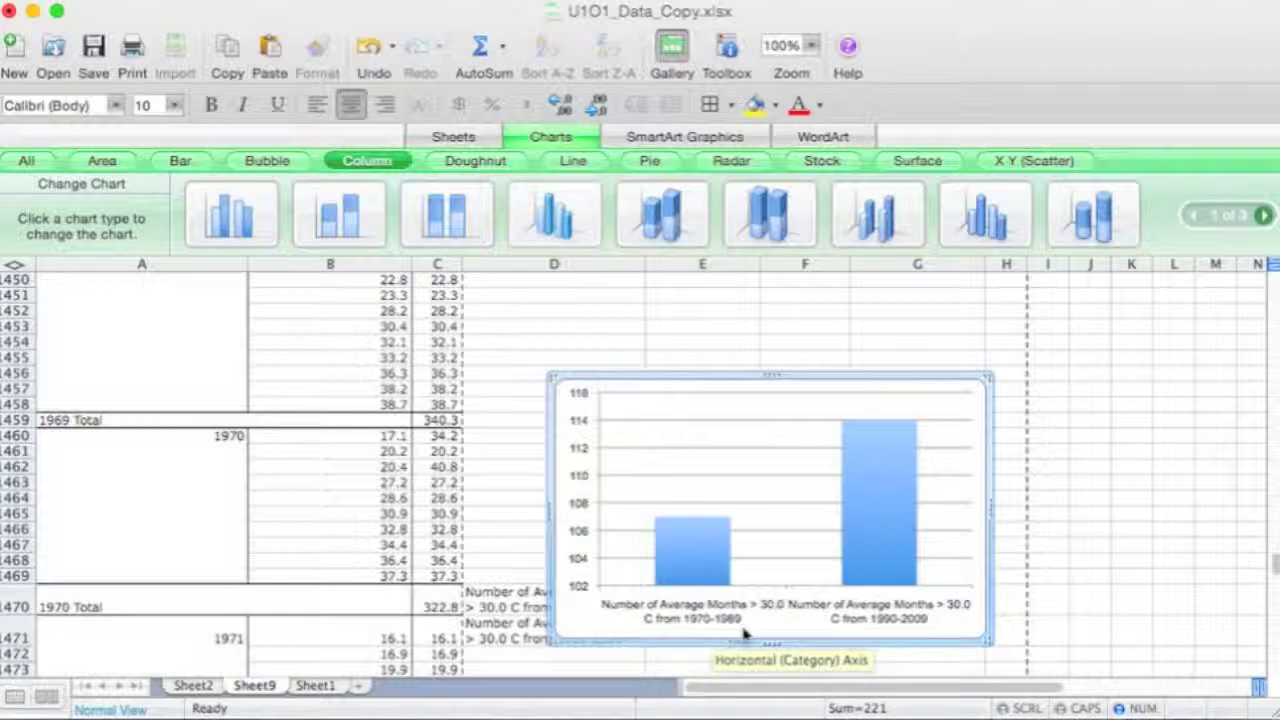
pyautogui.moveTo(706, 556)
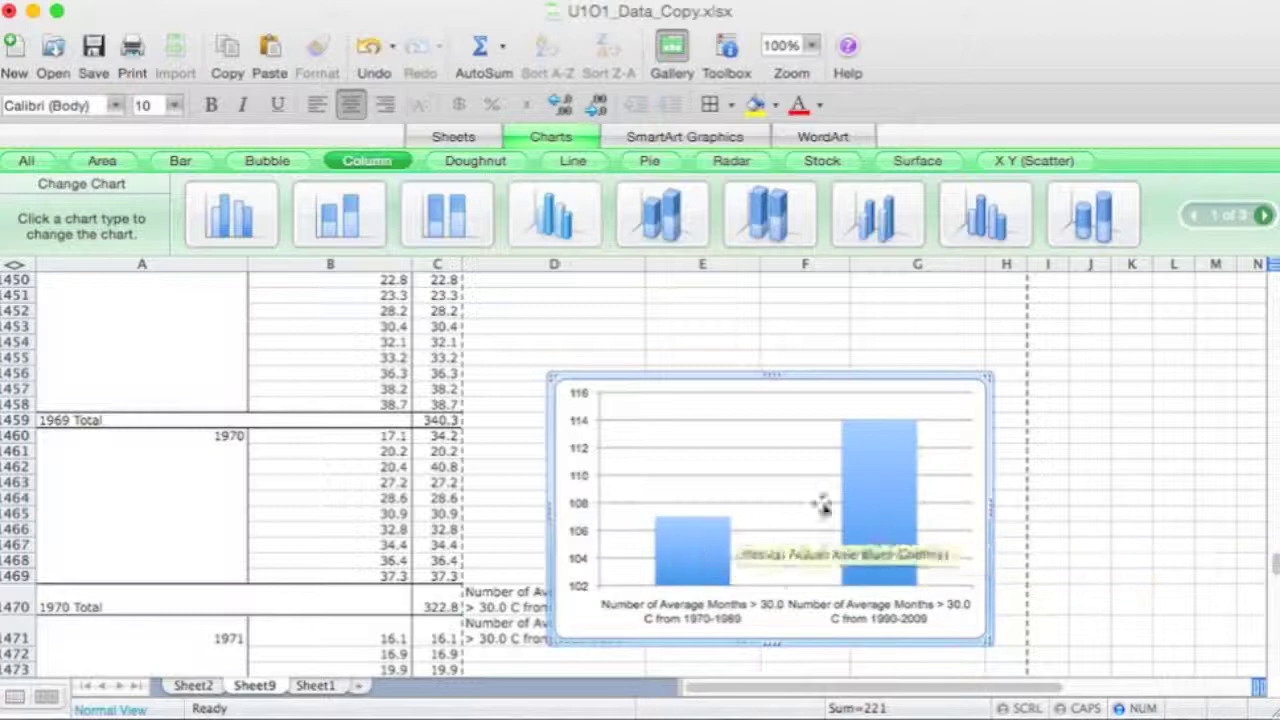
pyautogui.moveTo(884, 511)
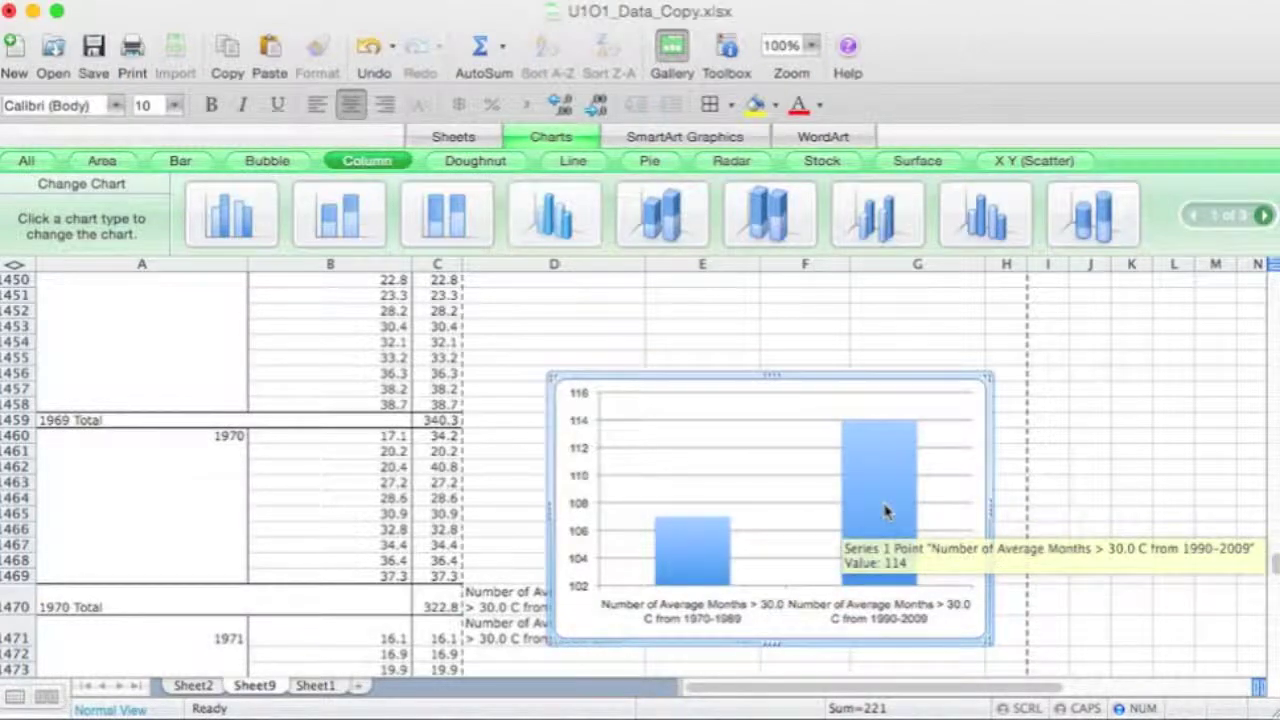